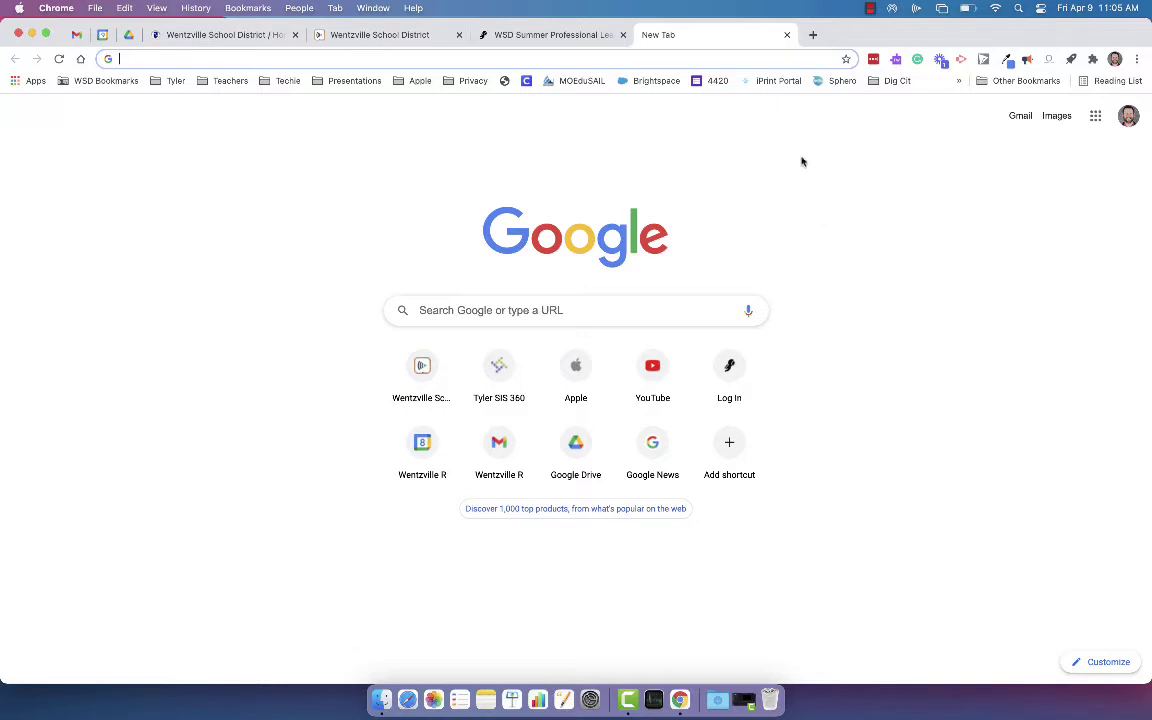
# Open Google Sites from the Google apps, create a new blank site and dismiss the template gallery suggestion.
pyautogui.click(1096, 117)
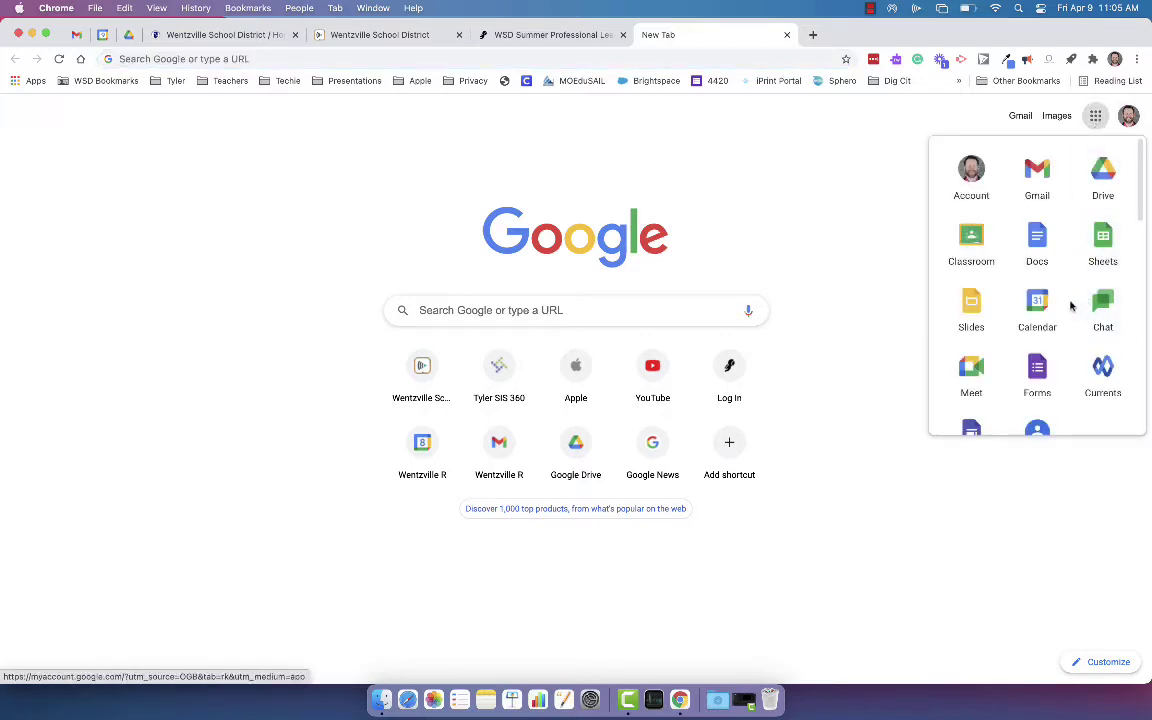
pyautogui.scroll(-1, 1040, 365)
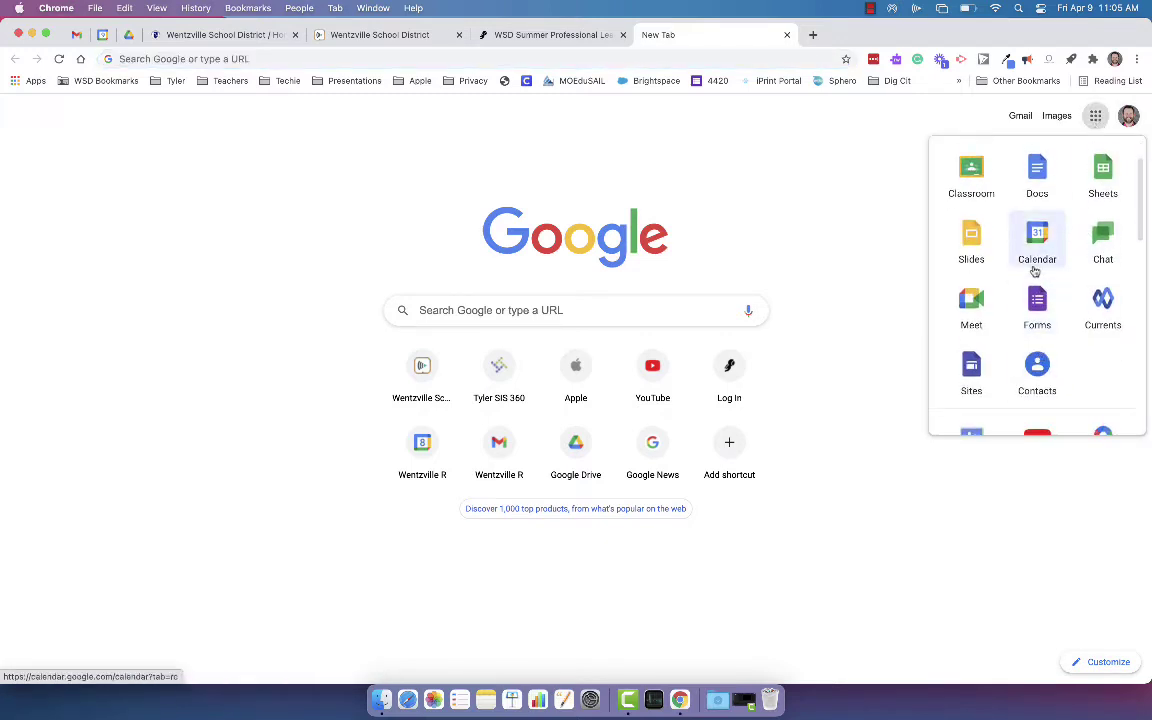
pyautogui.scroll(-1, 1037, 285)
pyautogui.click(971, 352)
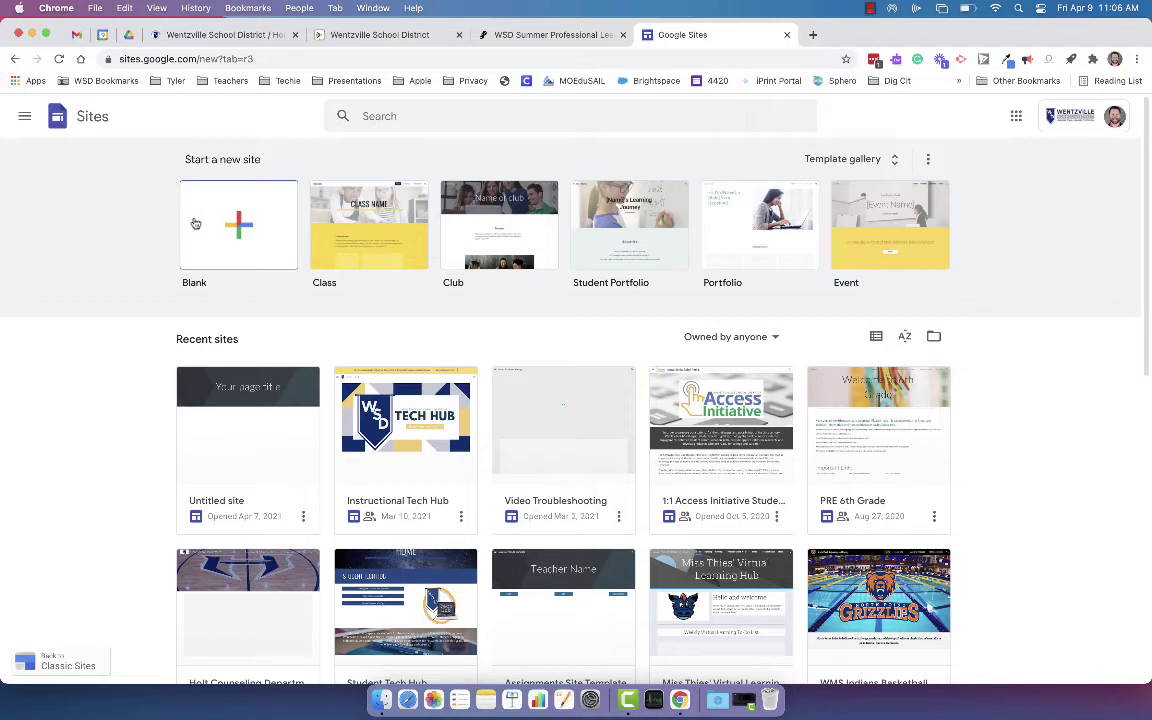
pyautogui.click(236, 236)
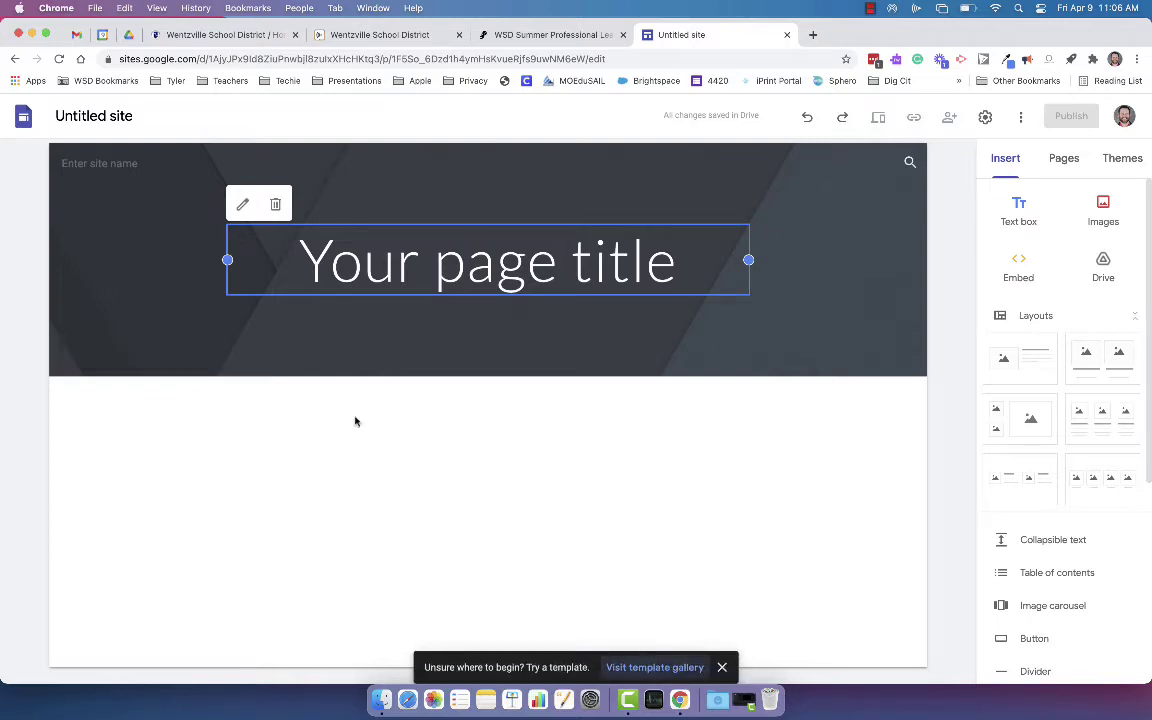
pyautogui.click(722, 668)
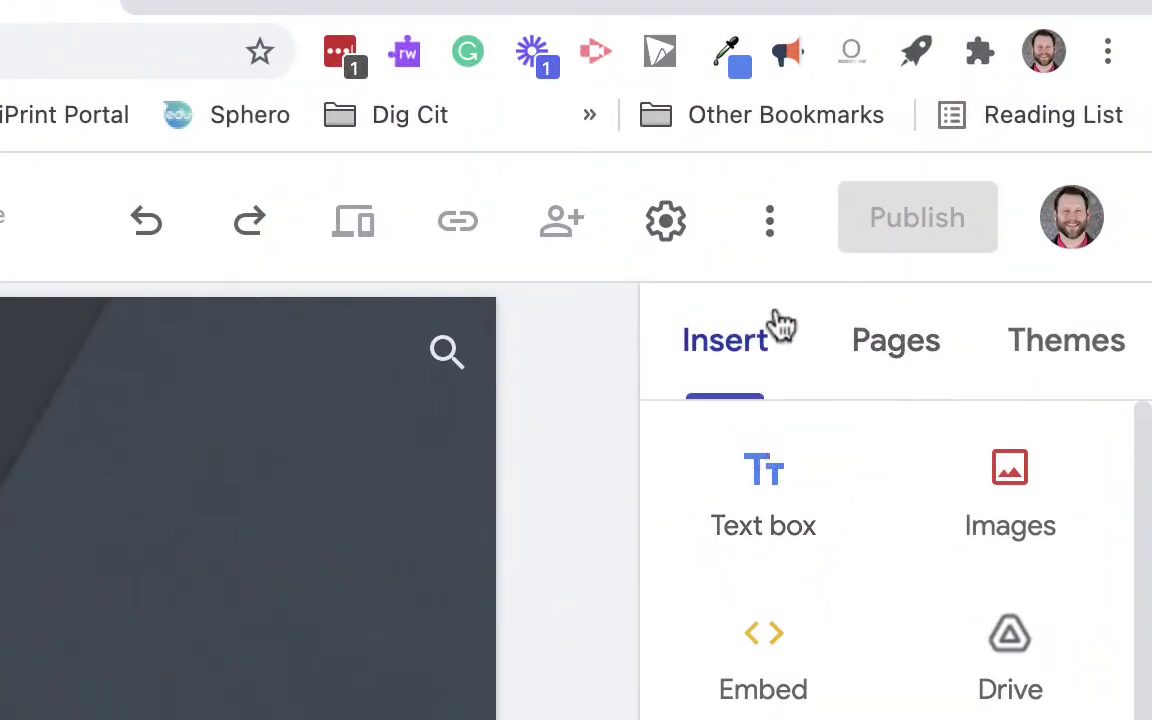
# Browse the available site themes and try out Aristotle, Diplomat and Vision on the page.
pyautogui.click(1097, 360)
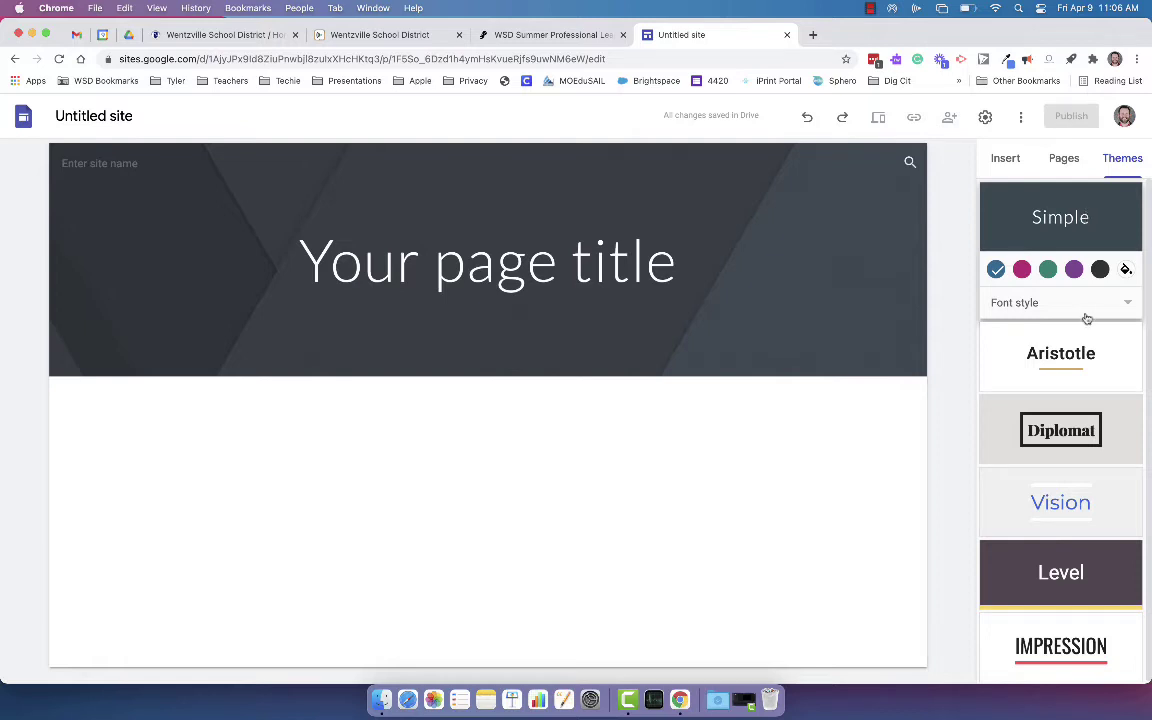
pyautogui.scroll(-1, 1087, 318)
pyautogui.scroll(1, 1086, 318)
pyautogui.scroll(-1, 1086, 318)
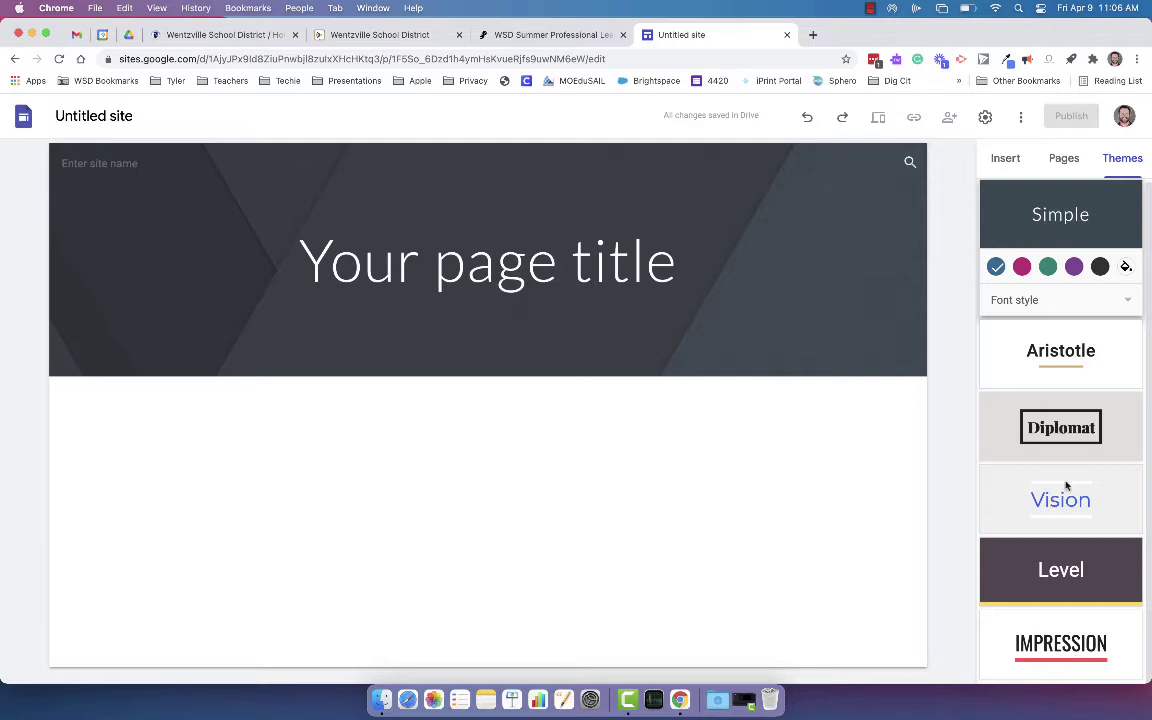
pyautogui.click(1060, 350)
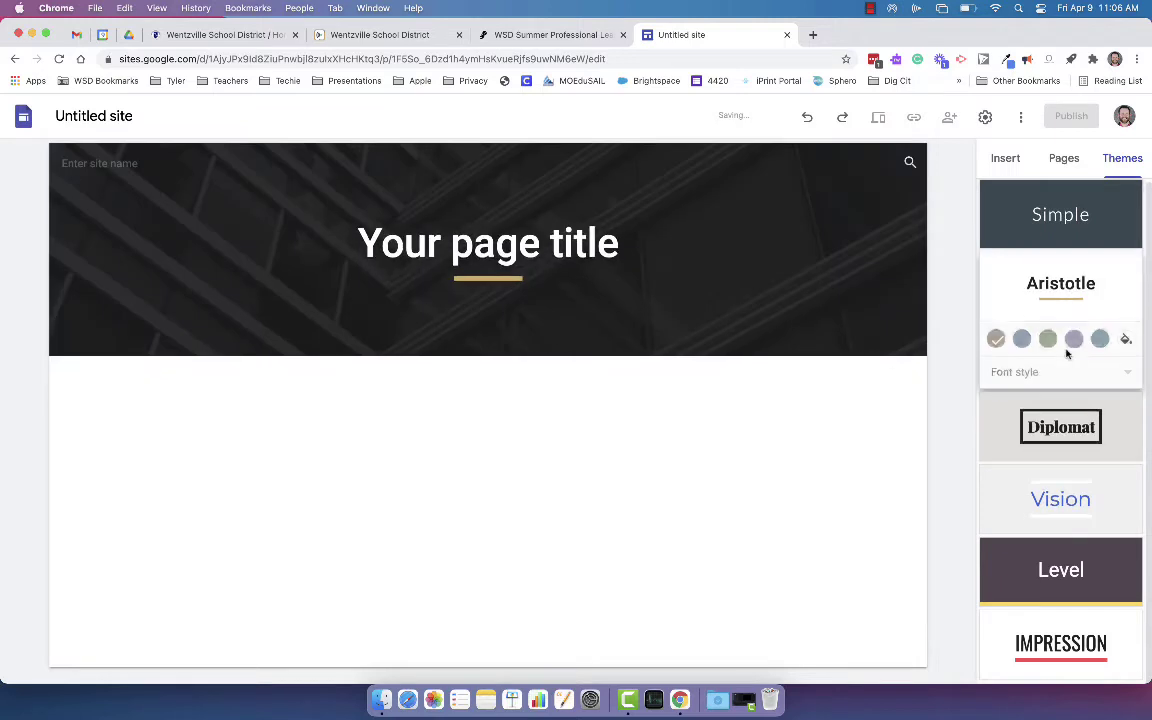
pyautogui.click(1075, 438)
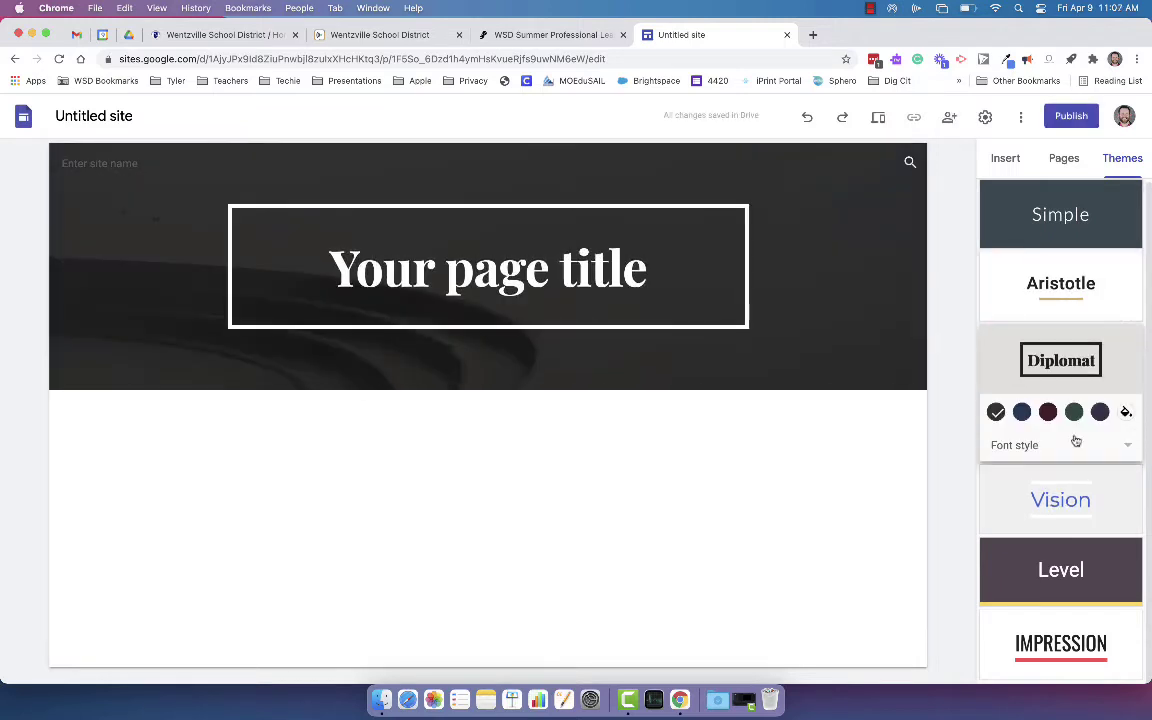
pyautogui.click(1079, 499)
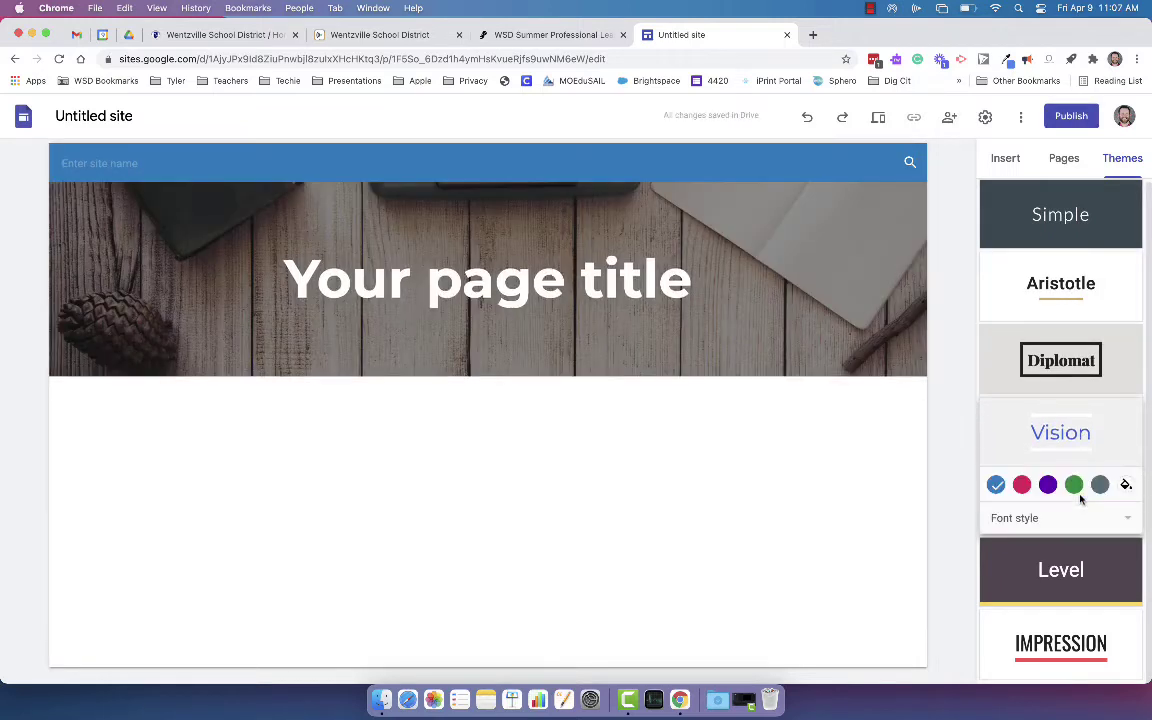
# Apply the Level theme and try its blue, pink, yellow, green and grey preset colours.
pyautogui.click(1075, 568)
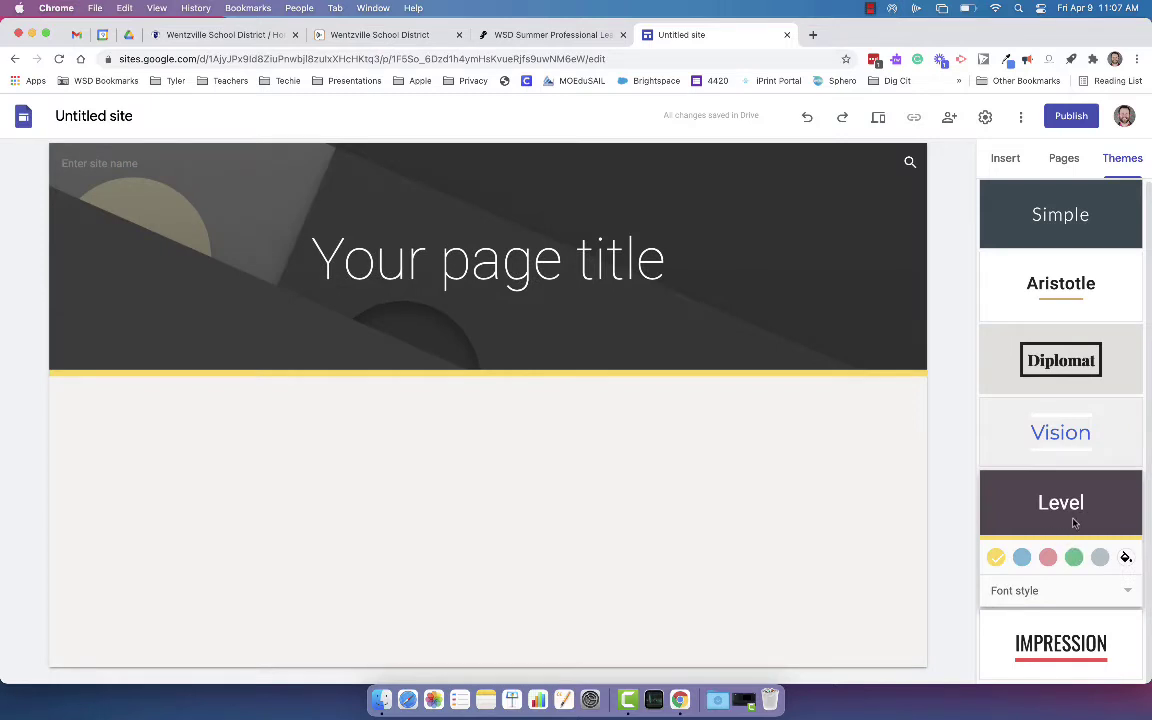
pyautogui.click(1022, 558)
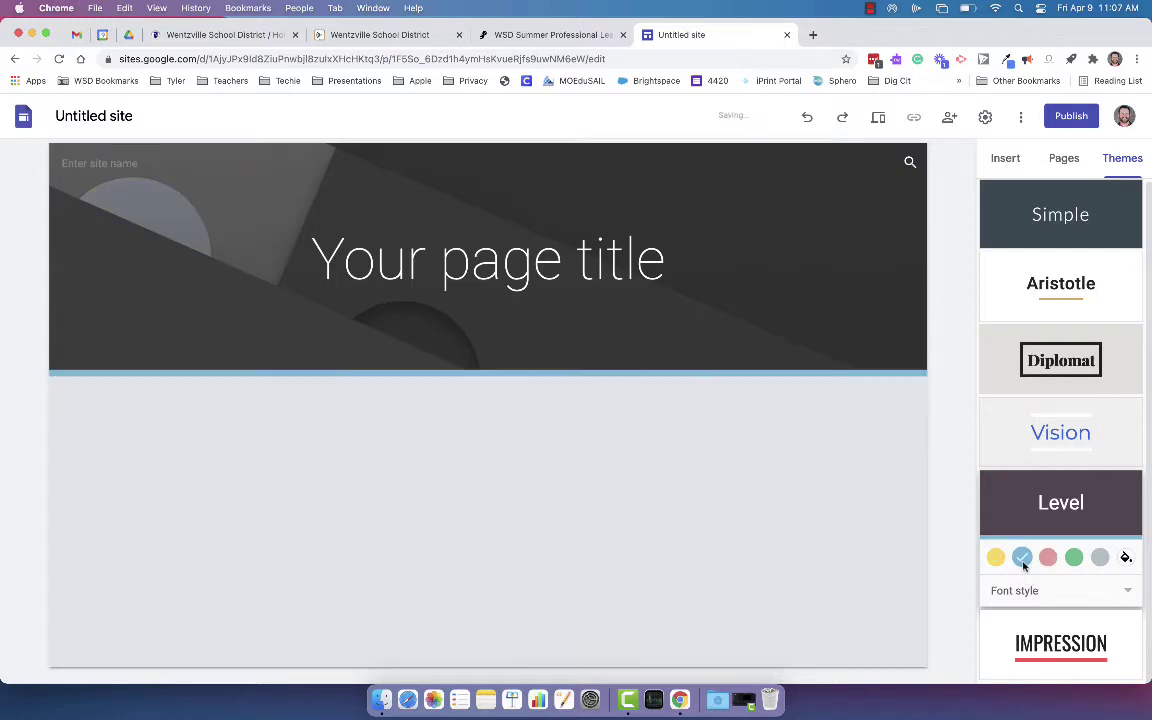
pyautogui.click(1048, 558)
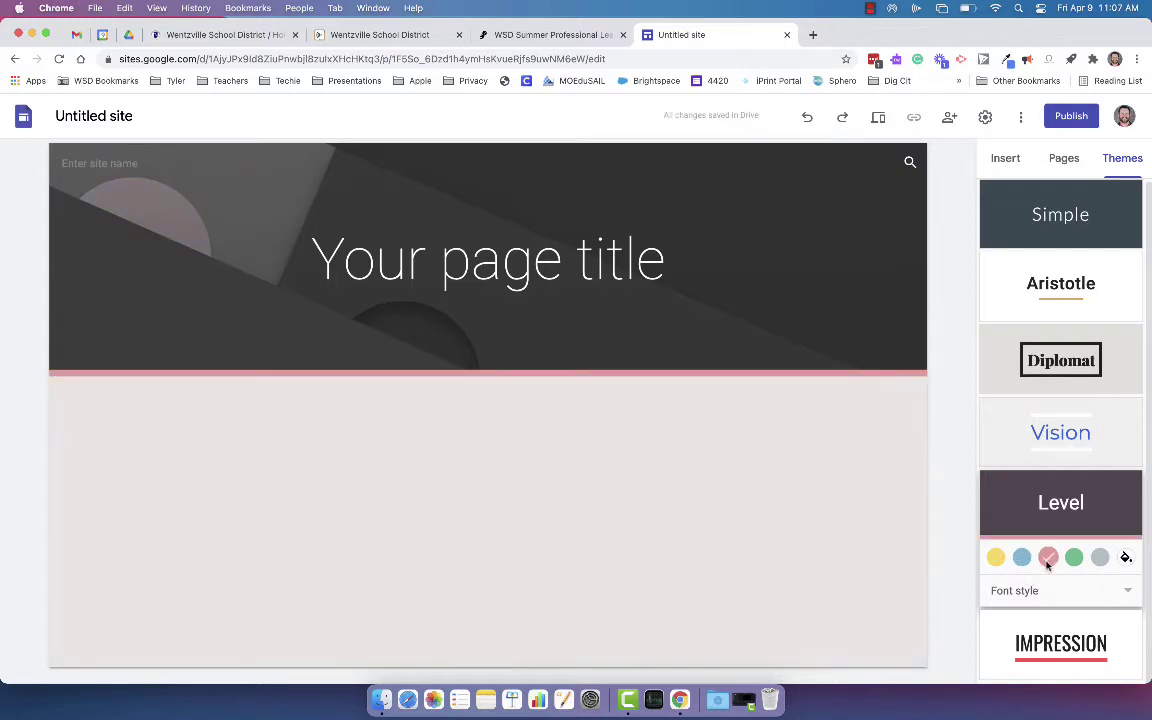
pyautogui.click(996, 557)
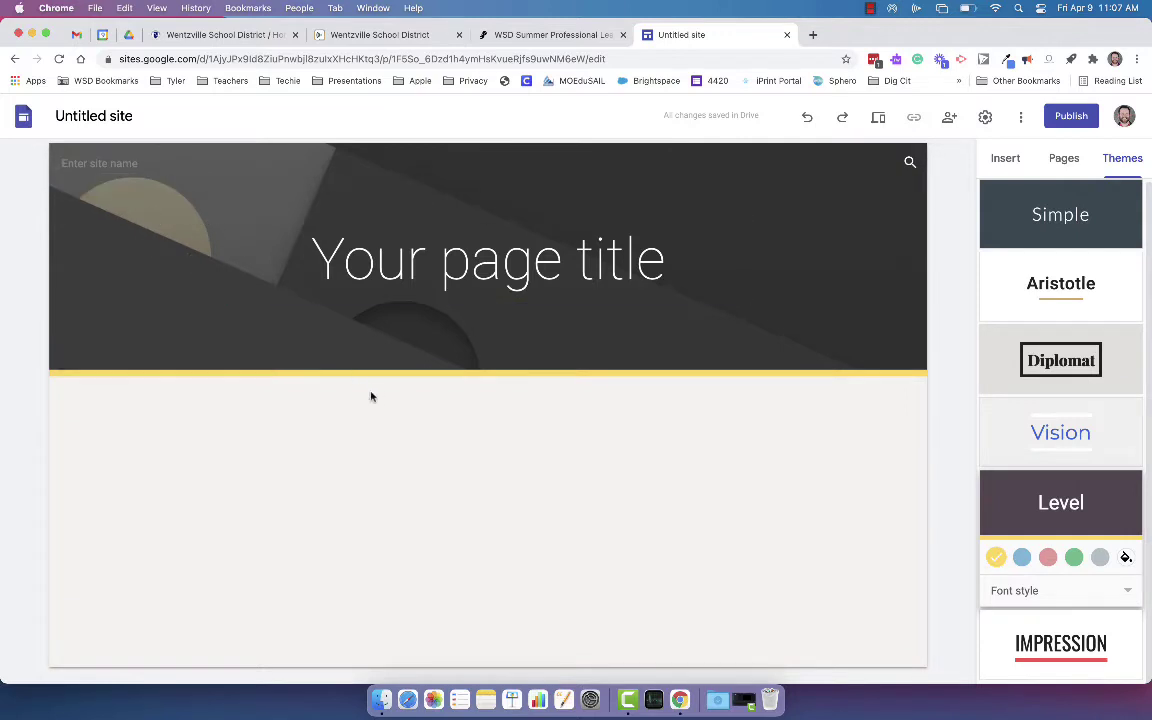
pyautogui.click(1074, 558)
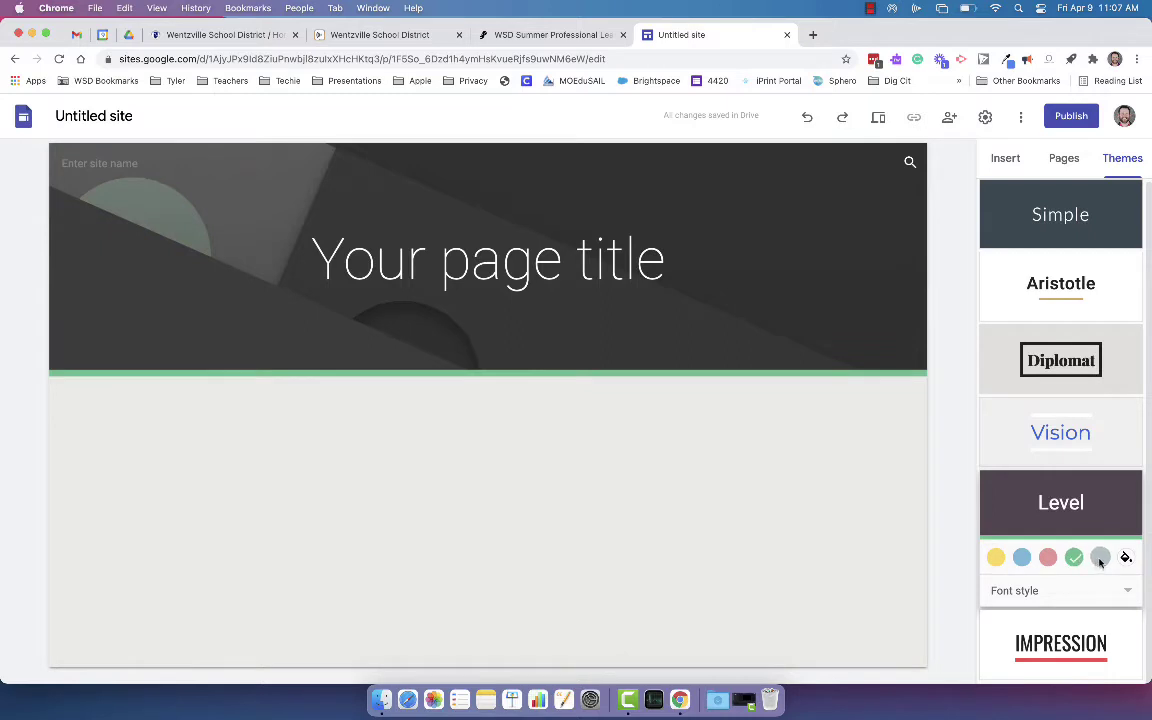
pyautogui.click(1100, 557)
# Give the Level theme the custom green accent colour #07f090.
pyautogui.click(1126, 558)
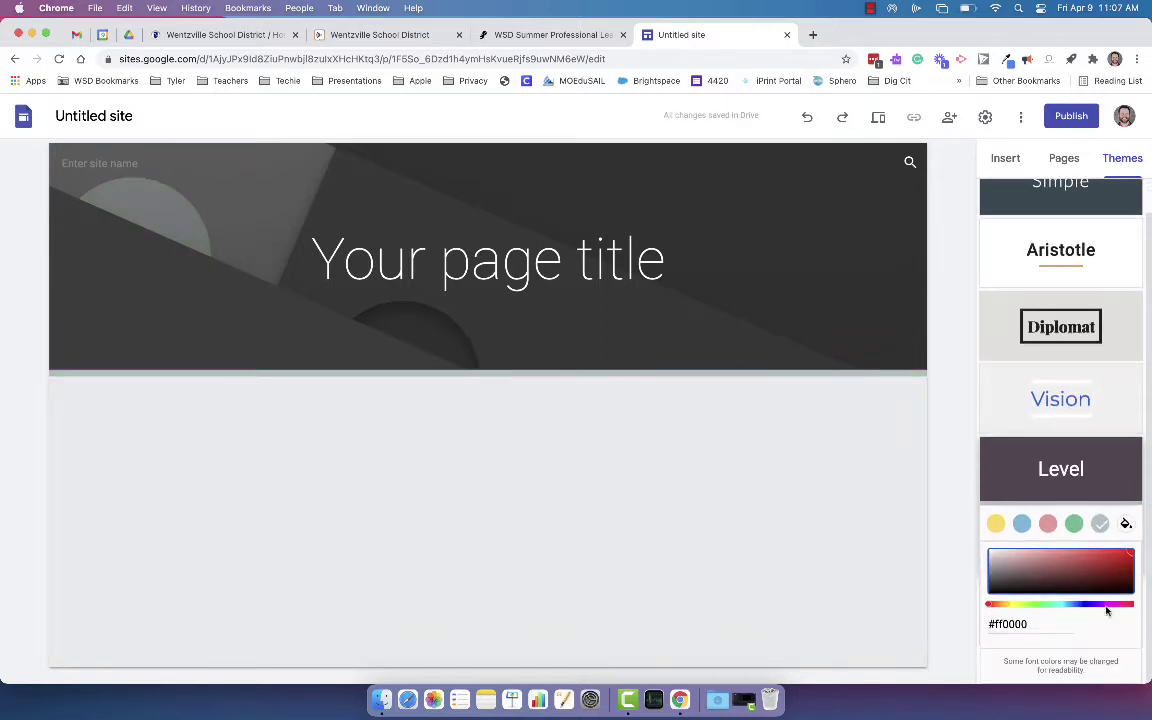
pyautogui.moveTo(1094, 607); pyautogui.dragTo(1130, 557)
pyautogui.click(1102, 567)
pyautogui.click(1052, 604)
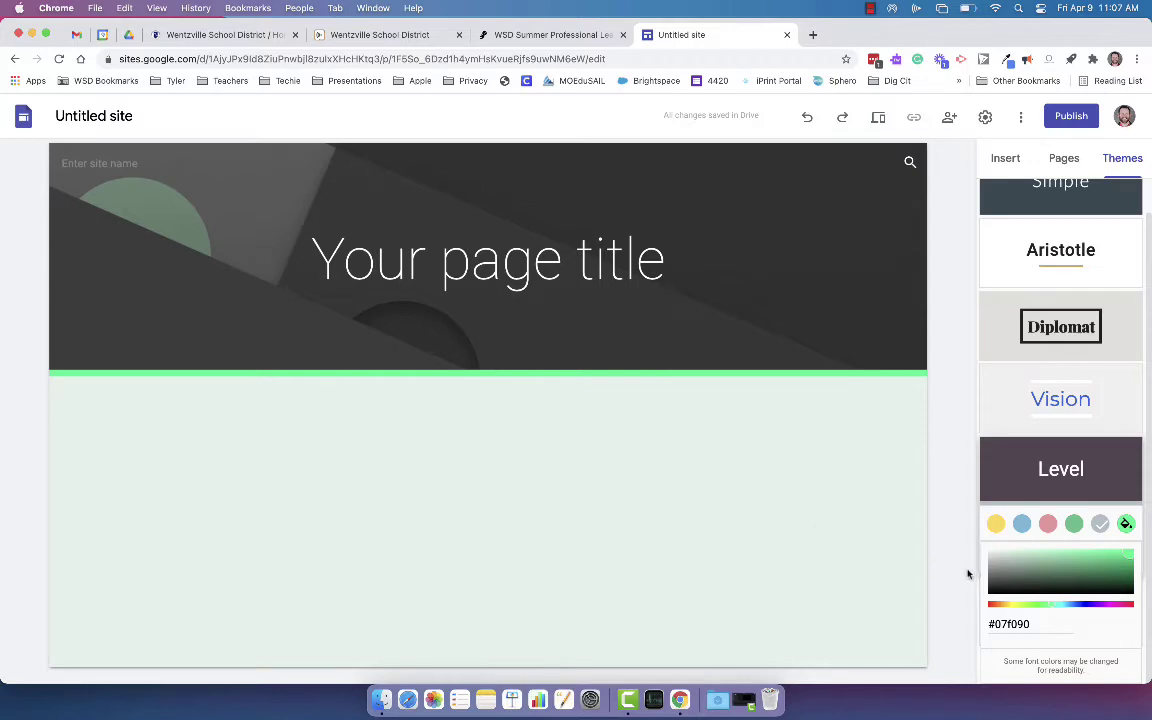
pyautogui.scroll(-1, 955, 536)
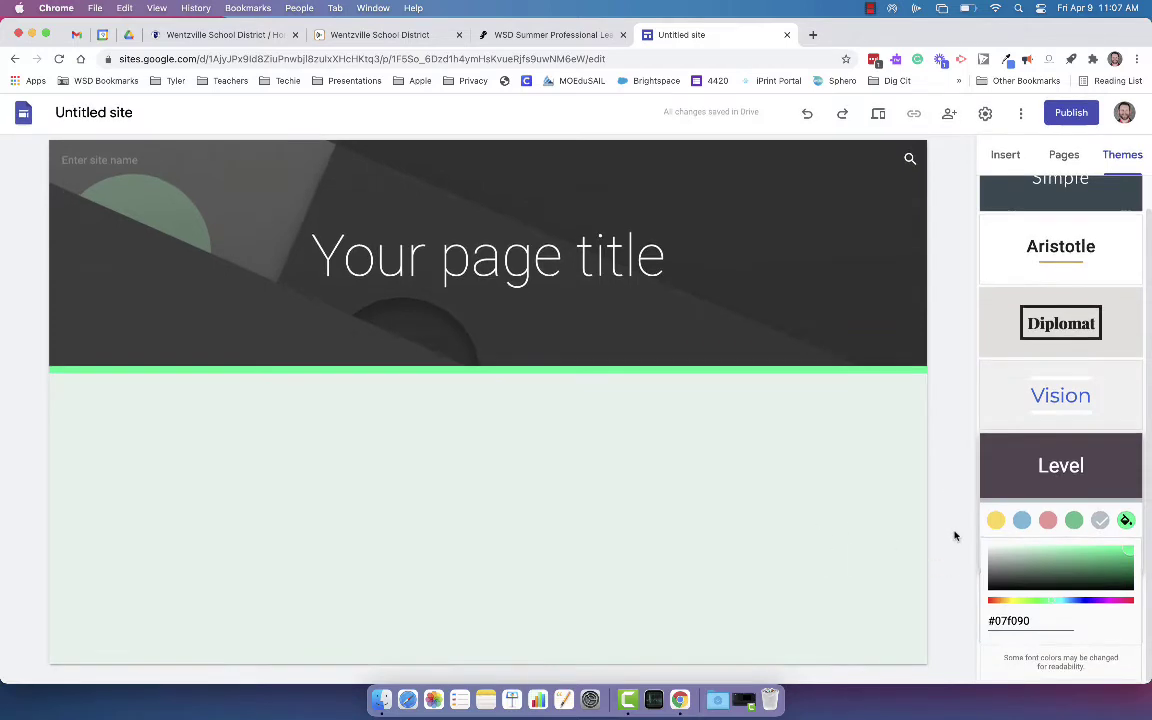
pyautogui.scroll(1, 954, 536)
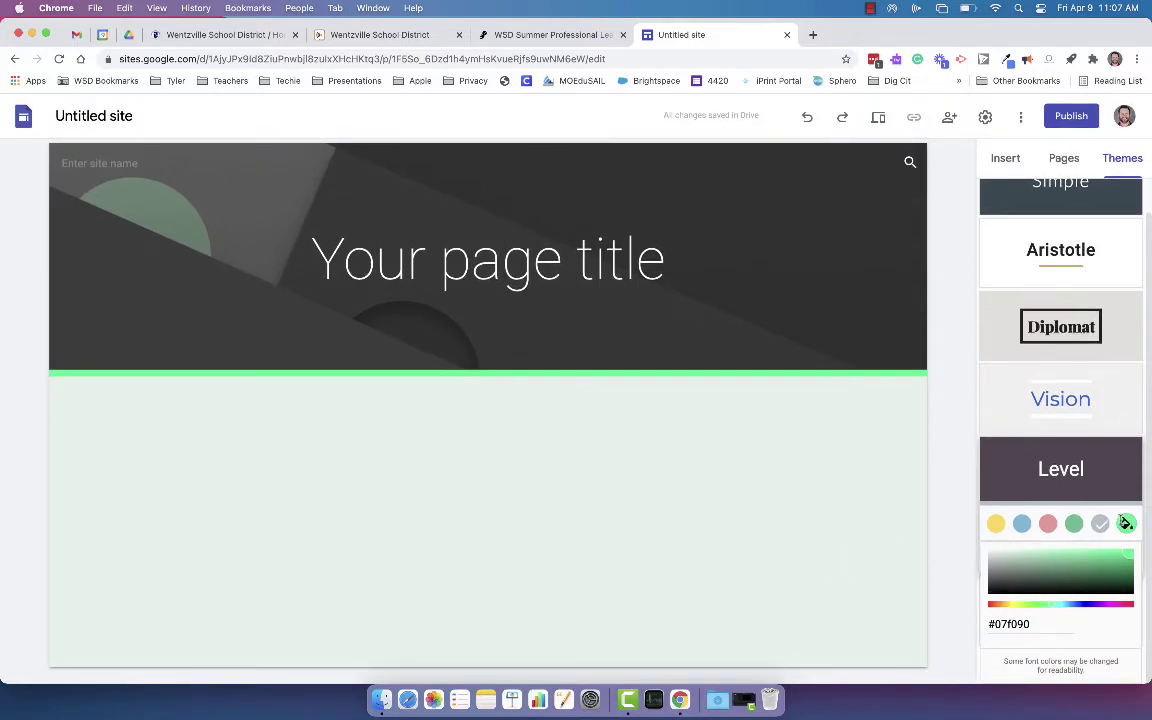
pyautogui.click(1127, 524)
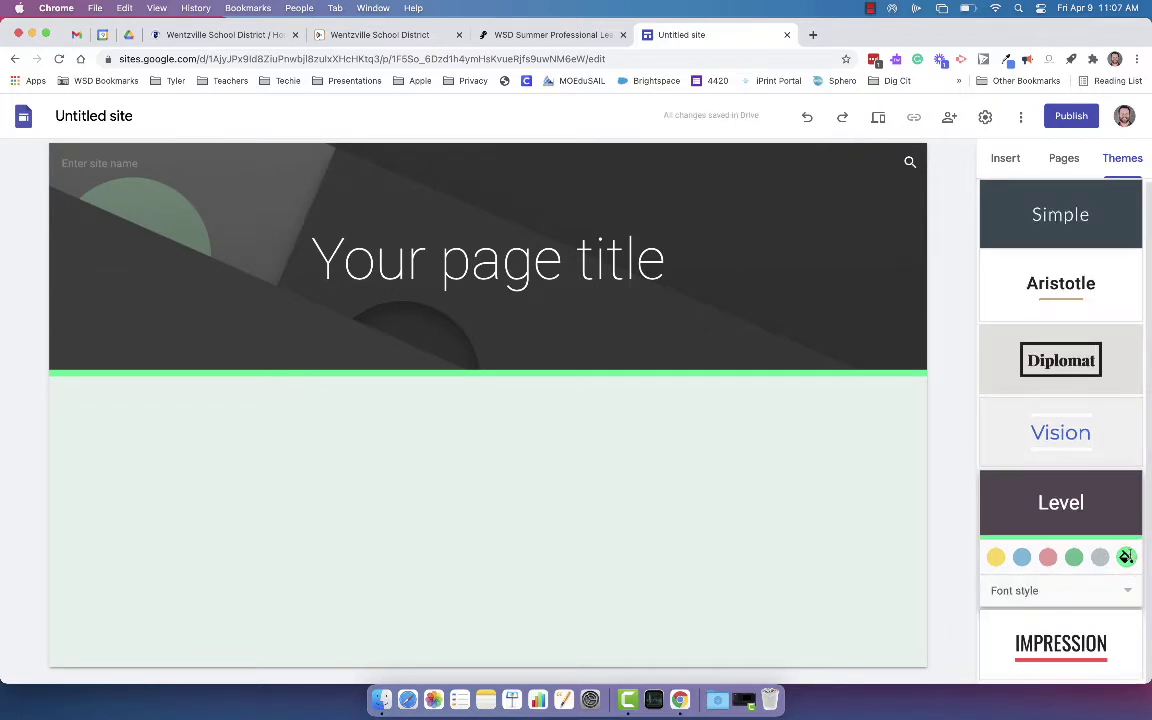
# Try the Slab and Narrow font styles for the Level theme and return it to Sans.
pyautogui.click(1089, 593)
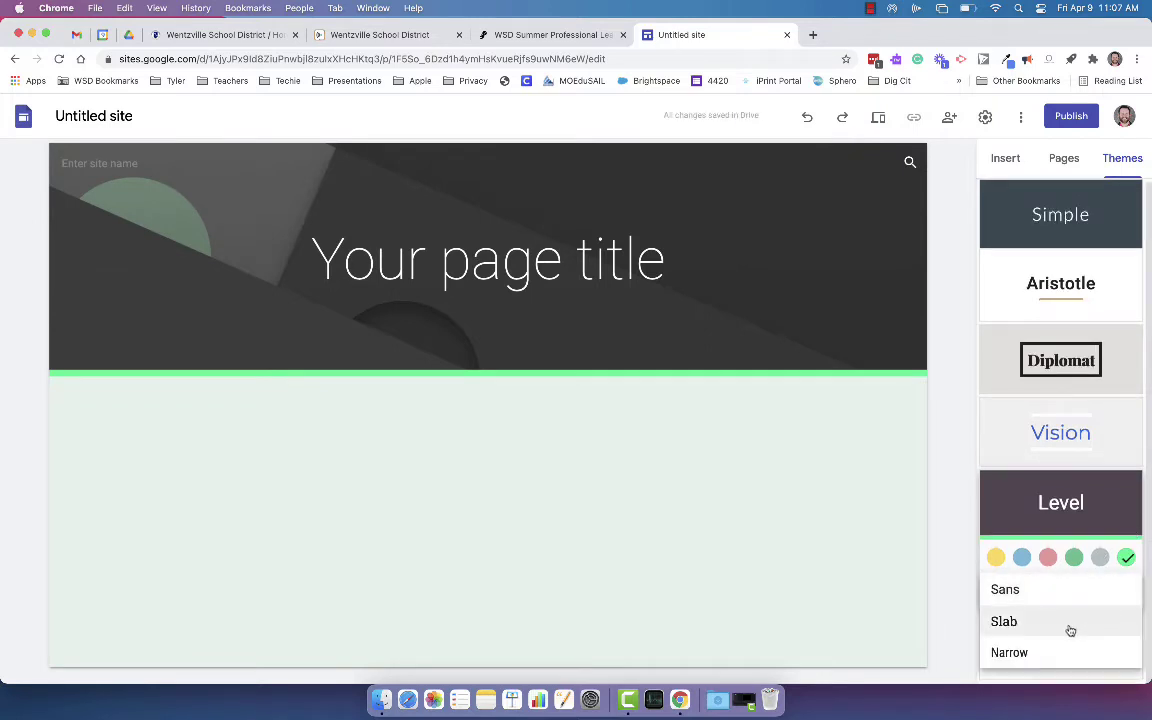
pyautogui.click(1070, 627)
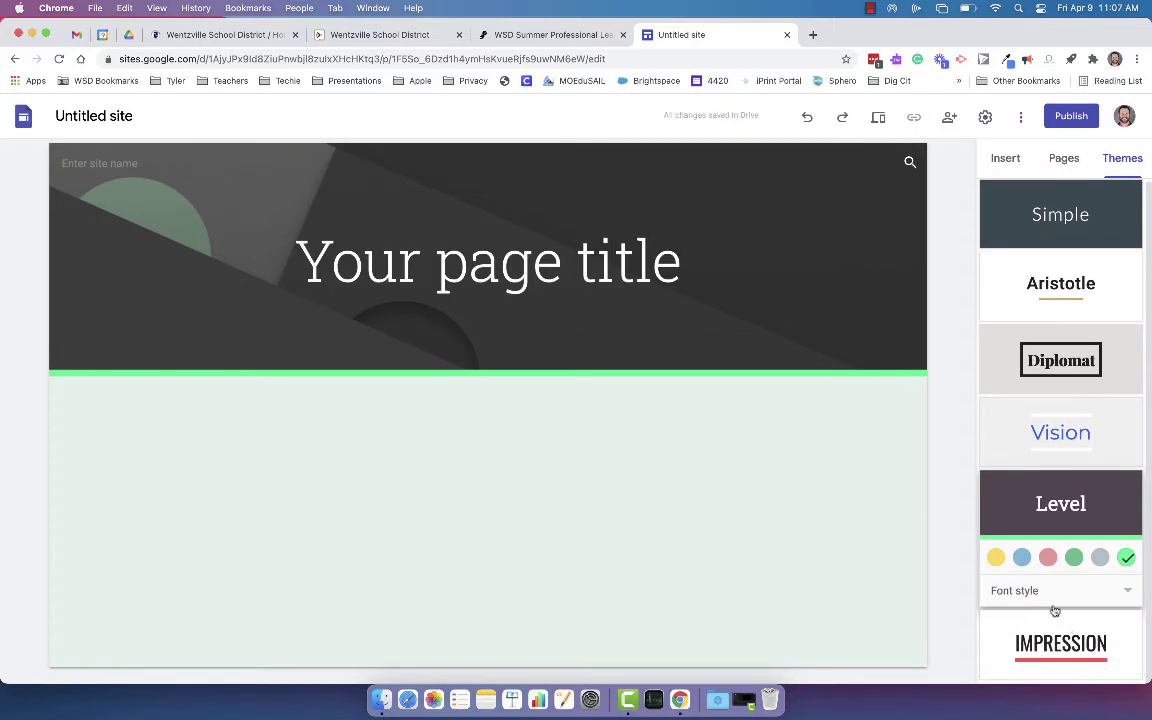
pyautogui.click(1058, 595)
pyautogui.click(1049, 630)
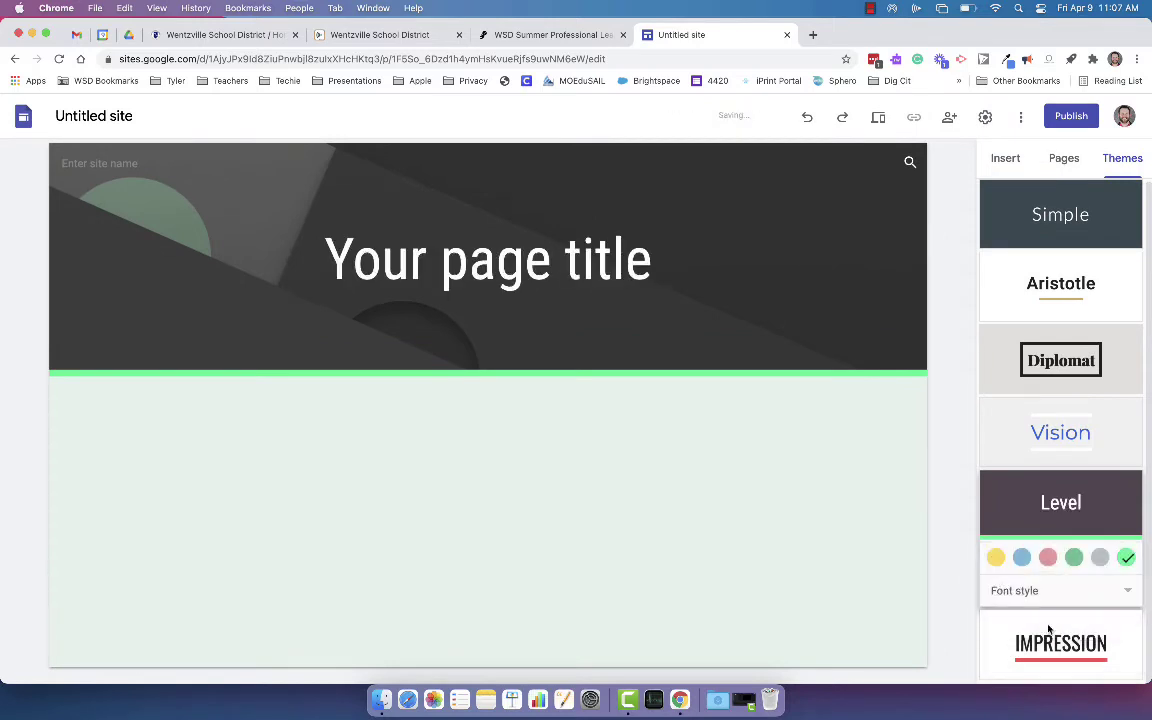
pyautogui.click(1040, 598)
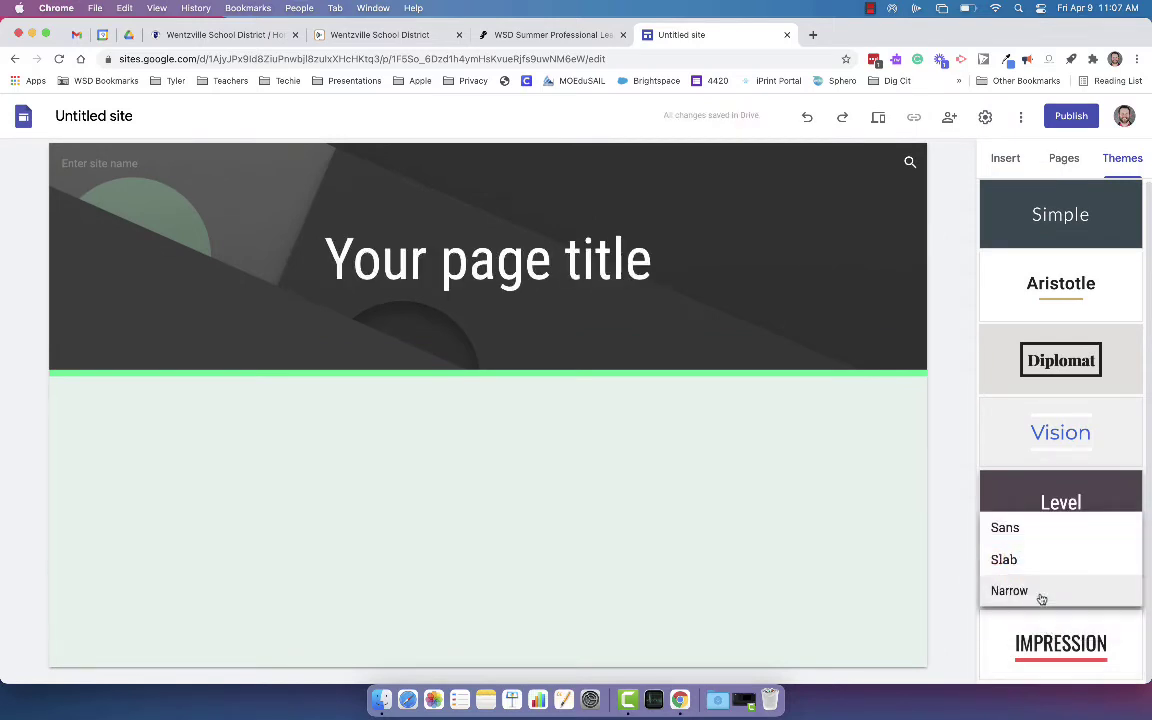
pyautogui.click(1022, 528)
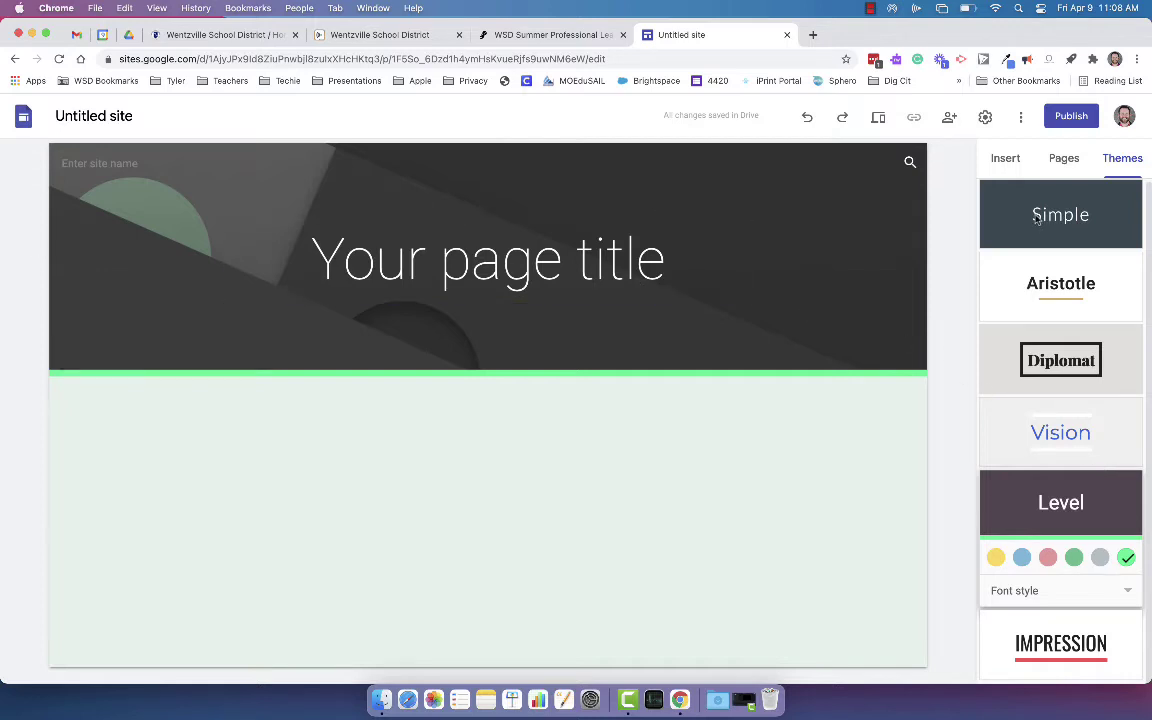
# Add a new page named "All About Me" to the site and select it in the page list.
pyautogui.click(1064, 158)
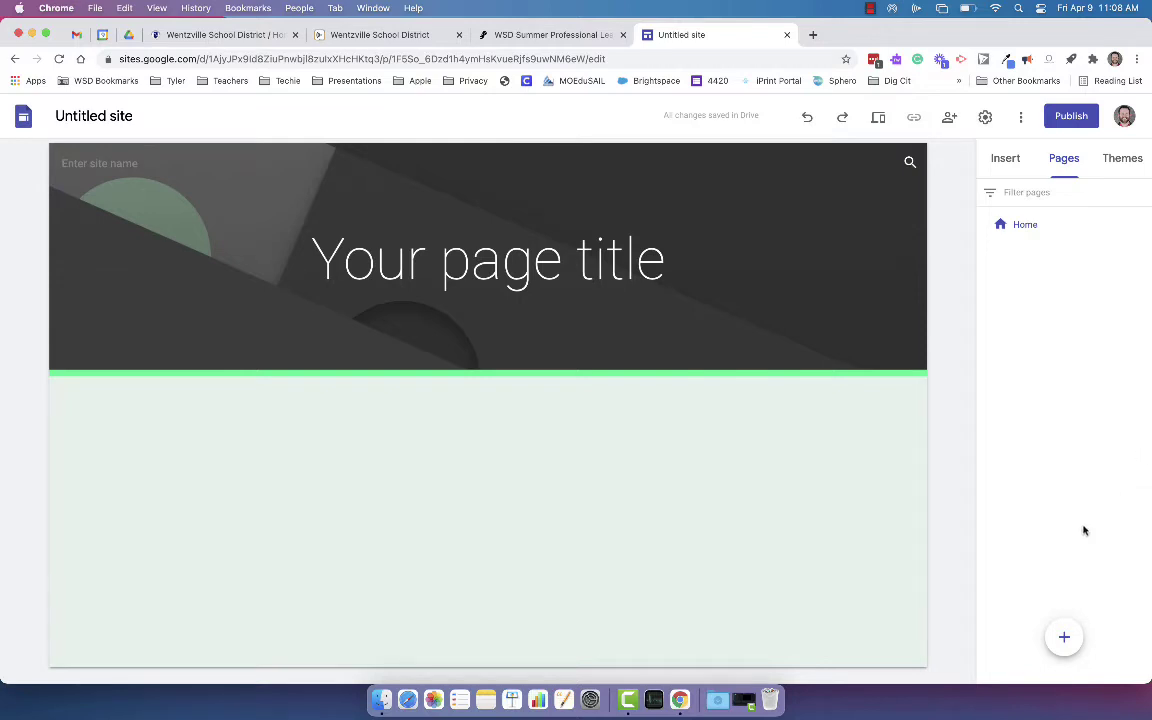
pyautogui.moveTo(1064, 645)
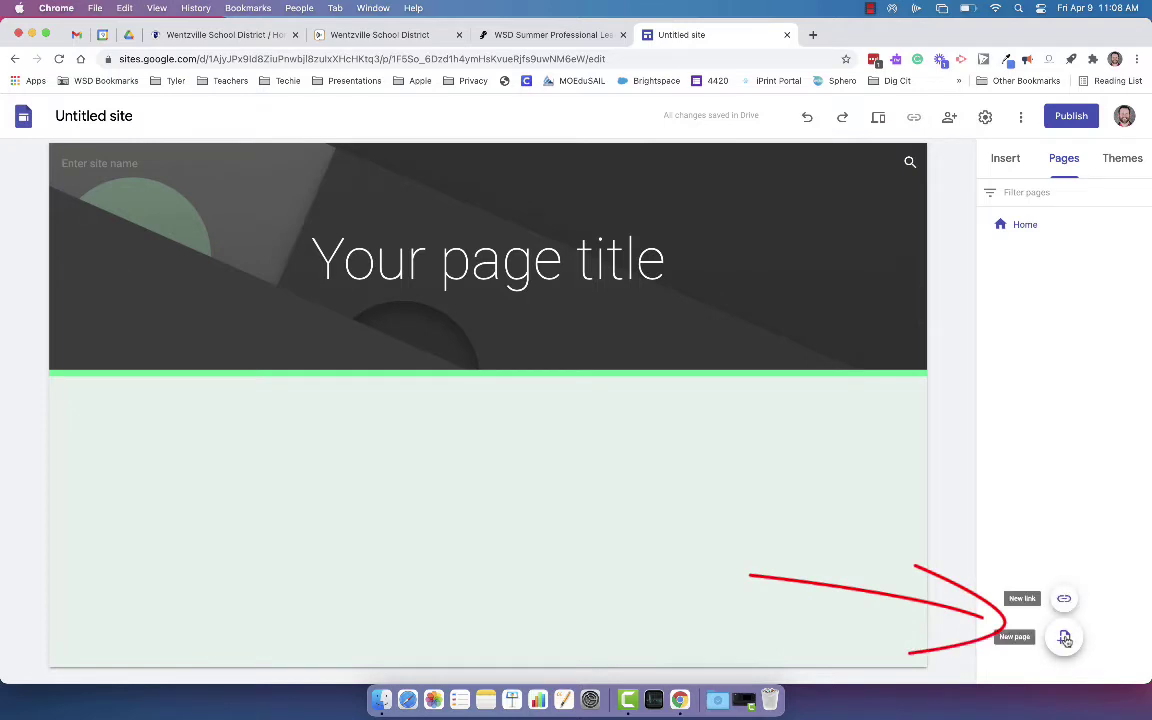
pyautogui.click(1065, 639)
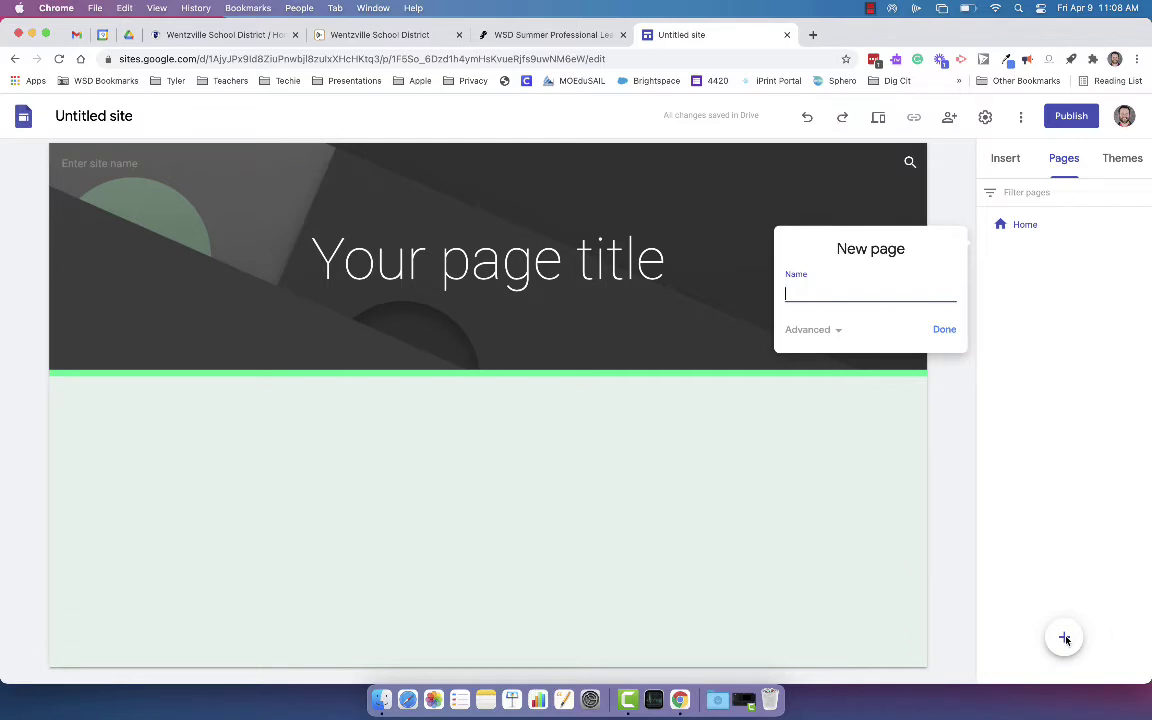
pyautogui.write('All About Me')
pyautogui.click(943, 330)
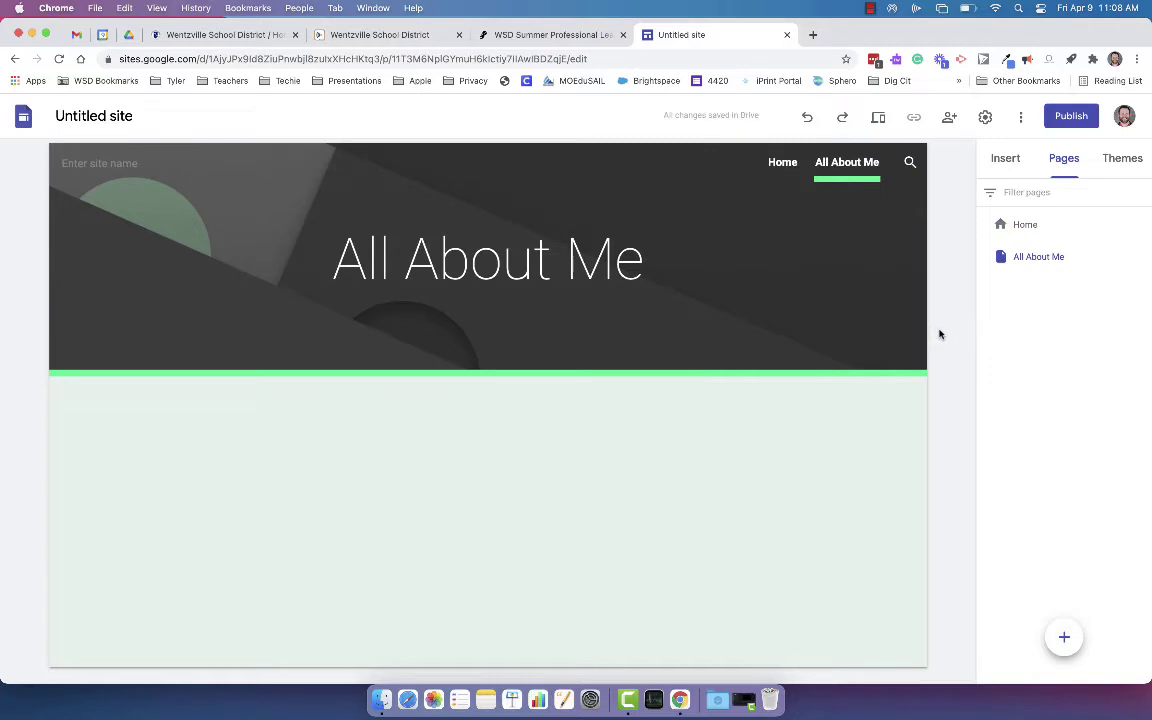
pyautogui.click(1031, 259)
pyautogui.click(1023, 224)
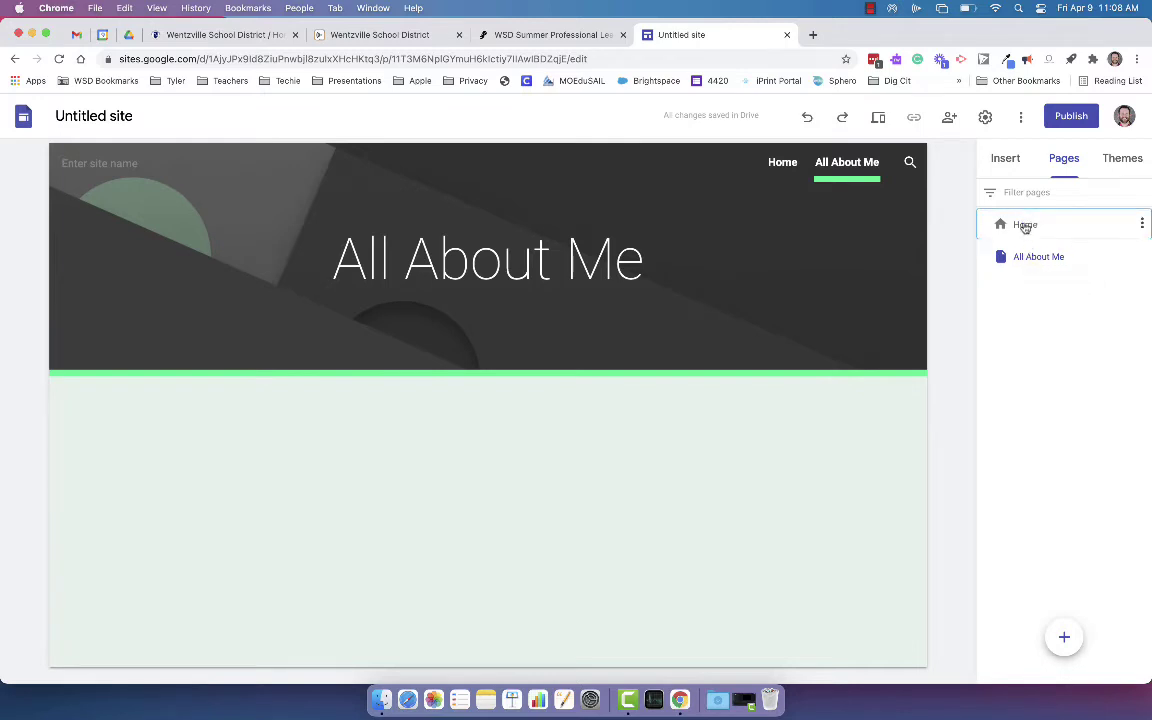
pyautogui.click(1028, 258)
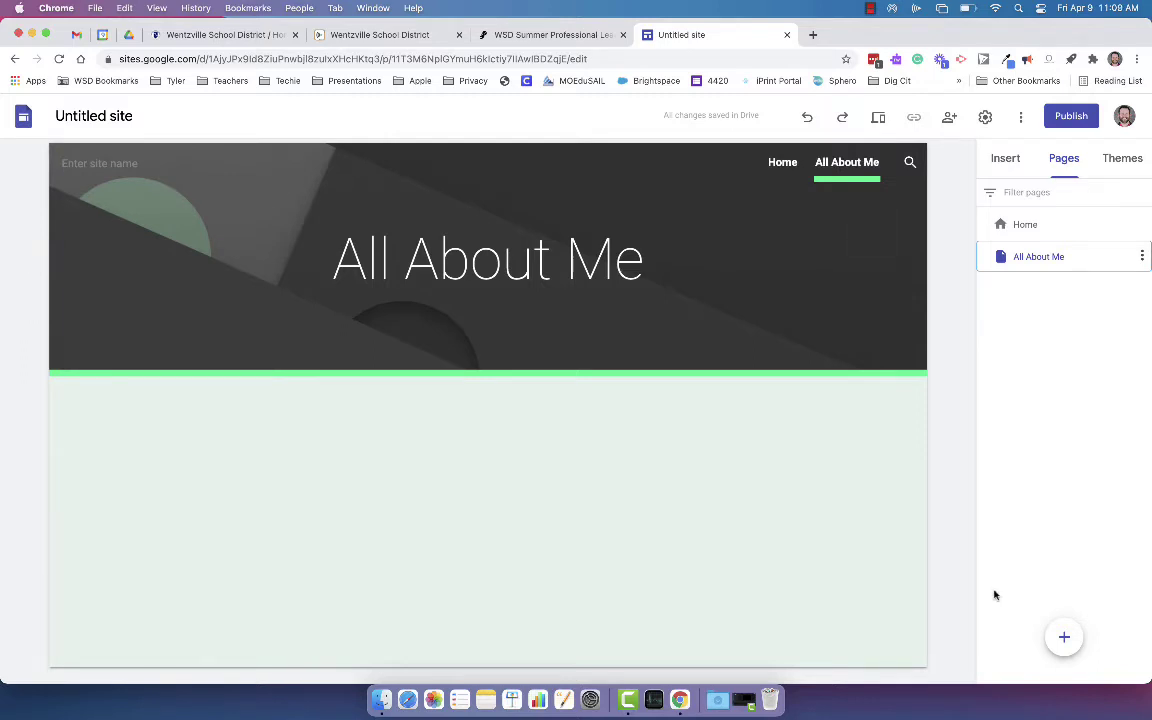
# Add a new page named "Artifacts" and go back to the All About Me page.
pyautogui.click(1065, 640)
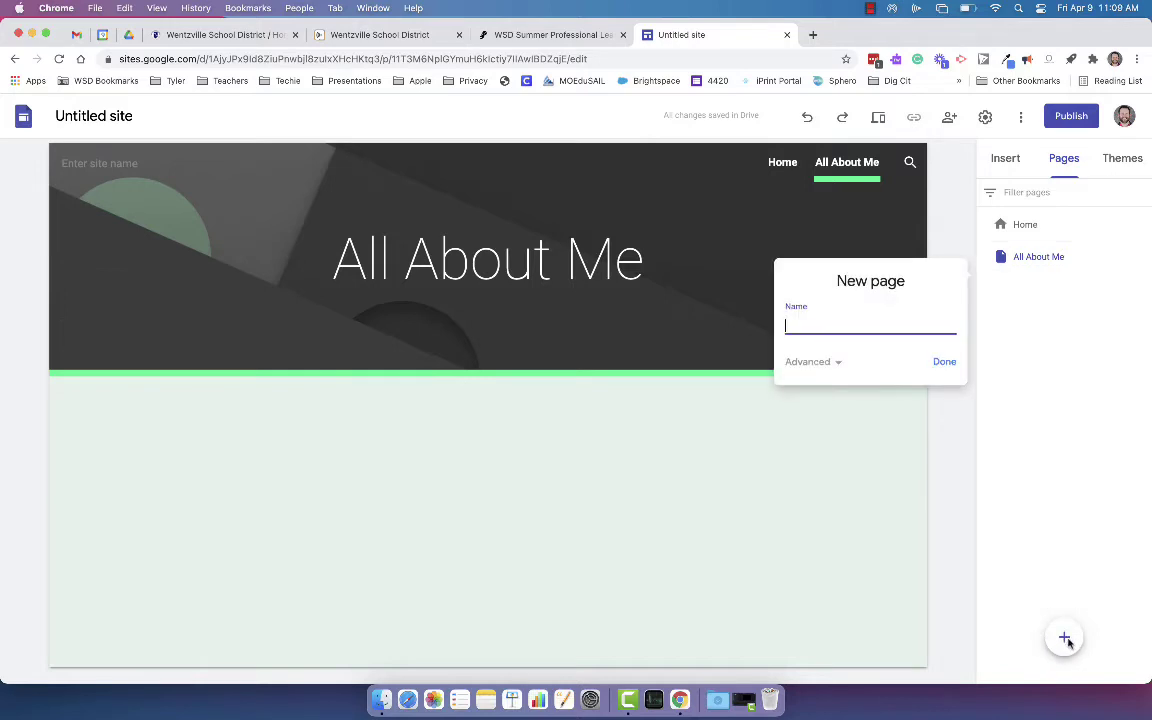
pyautogui.write('Artifacts')
pyautogui.click(941, 359)
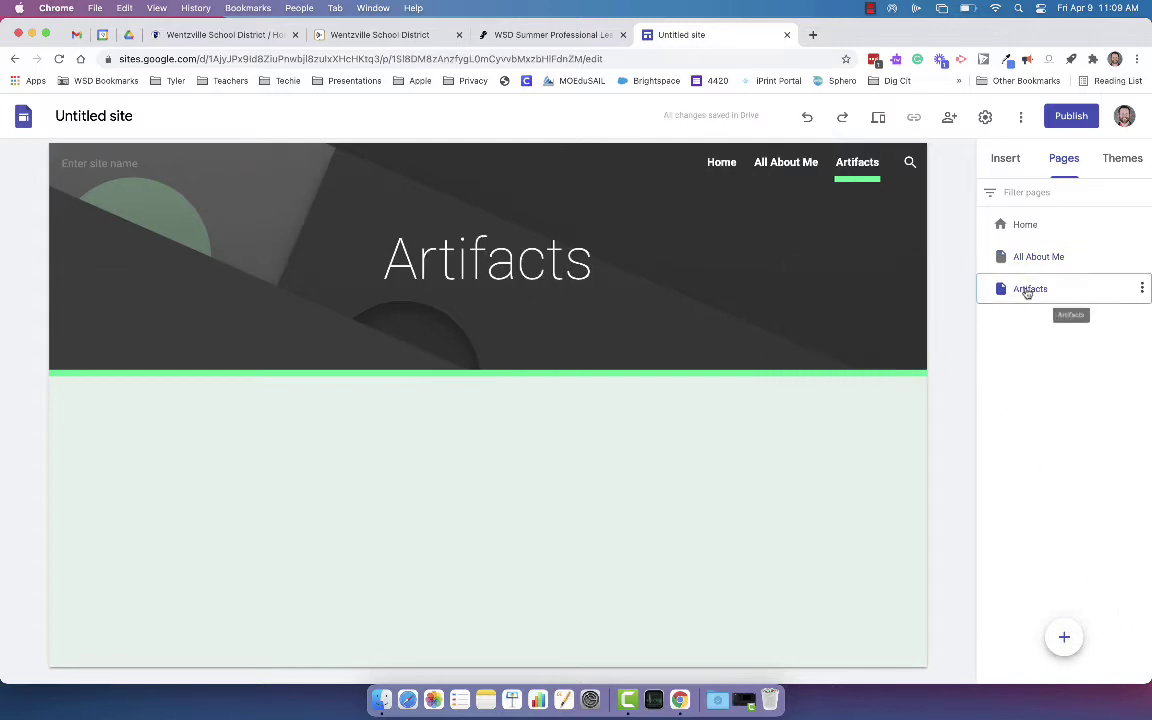
pyautogui.click(1034, 258)
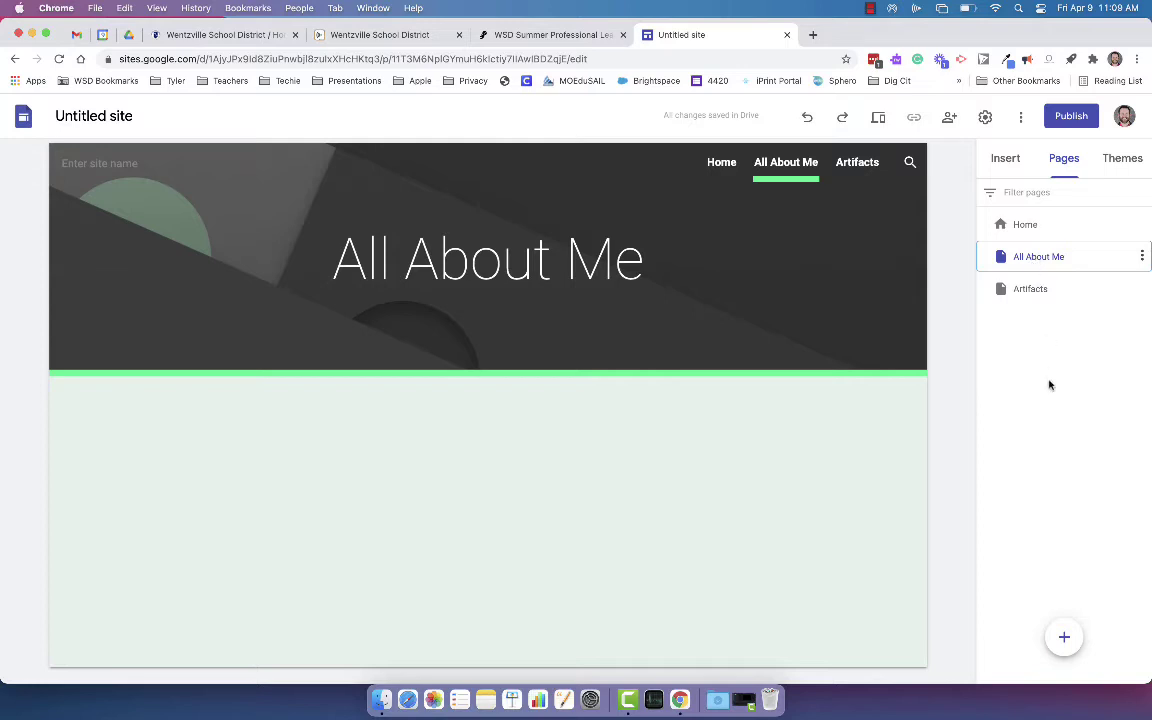
pyautogui.moveTo(1068, 639)
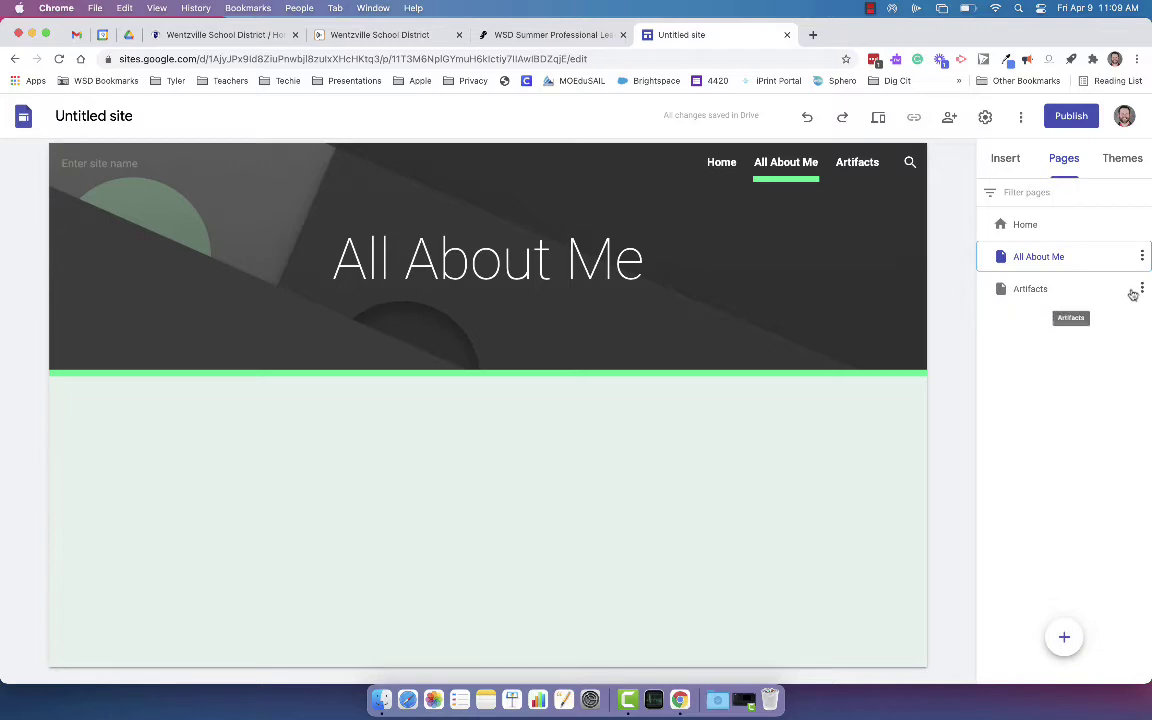
# Add a subpage named "Demo" under the Artifacts page.
pyautogui.click(1073, 300)
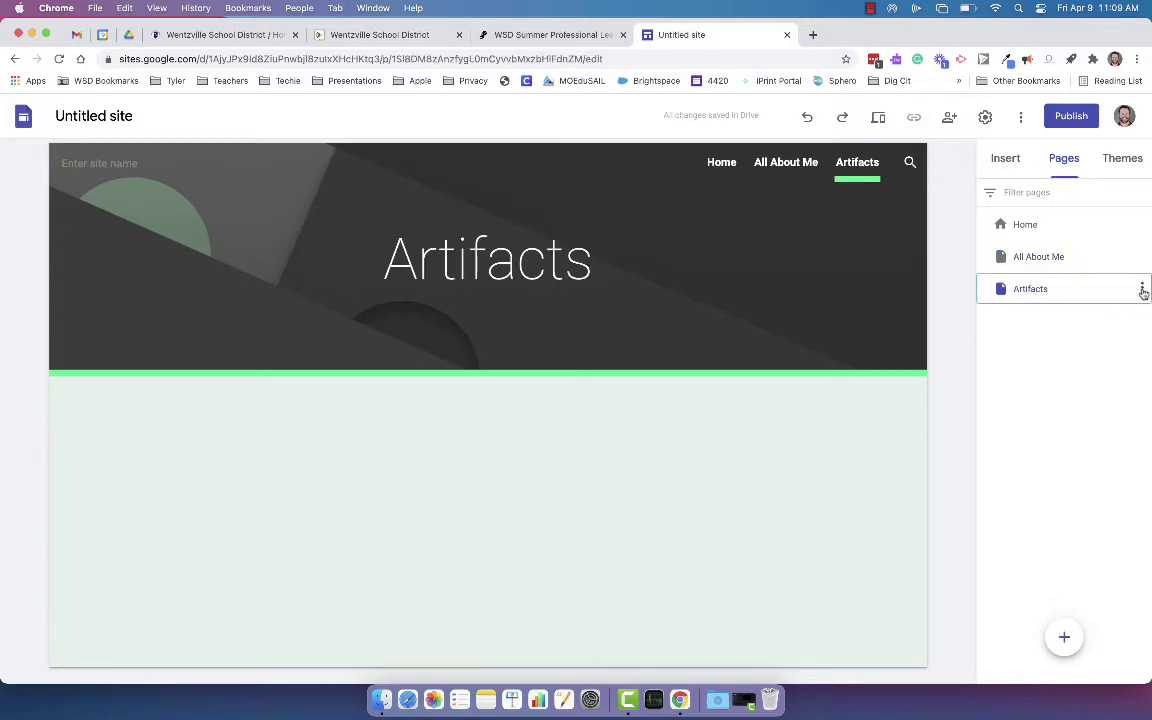
pyautogui.click(1142, 289)
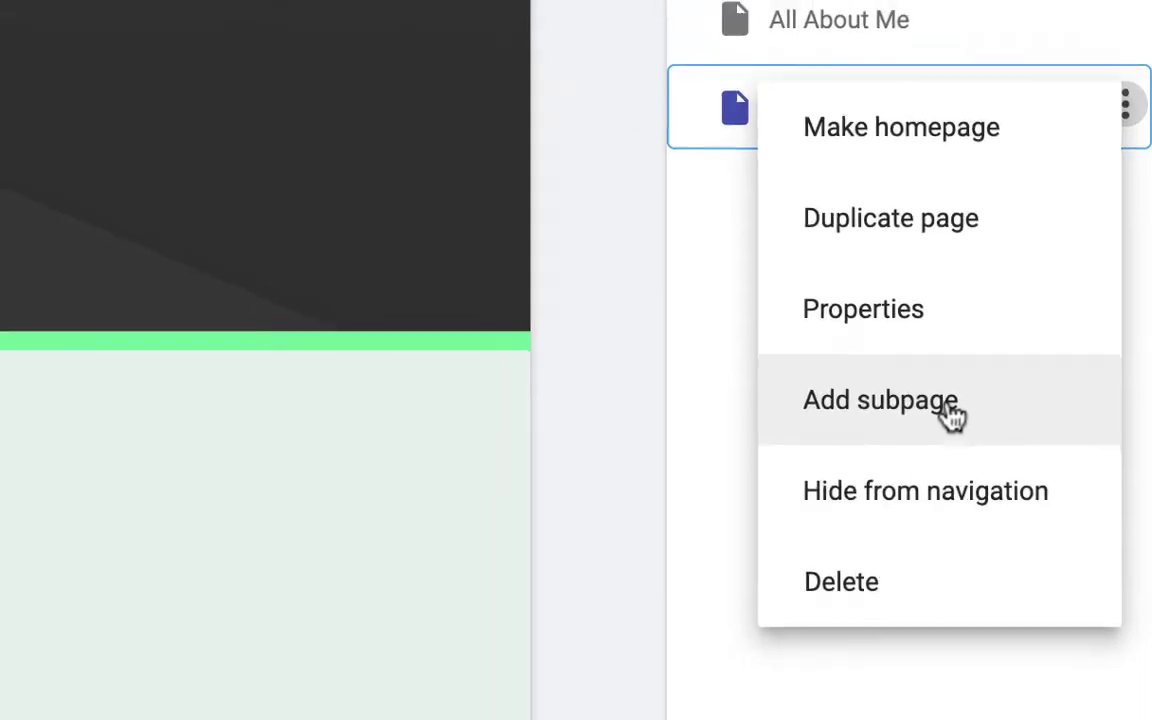
pyautogui.click(940, 418)
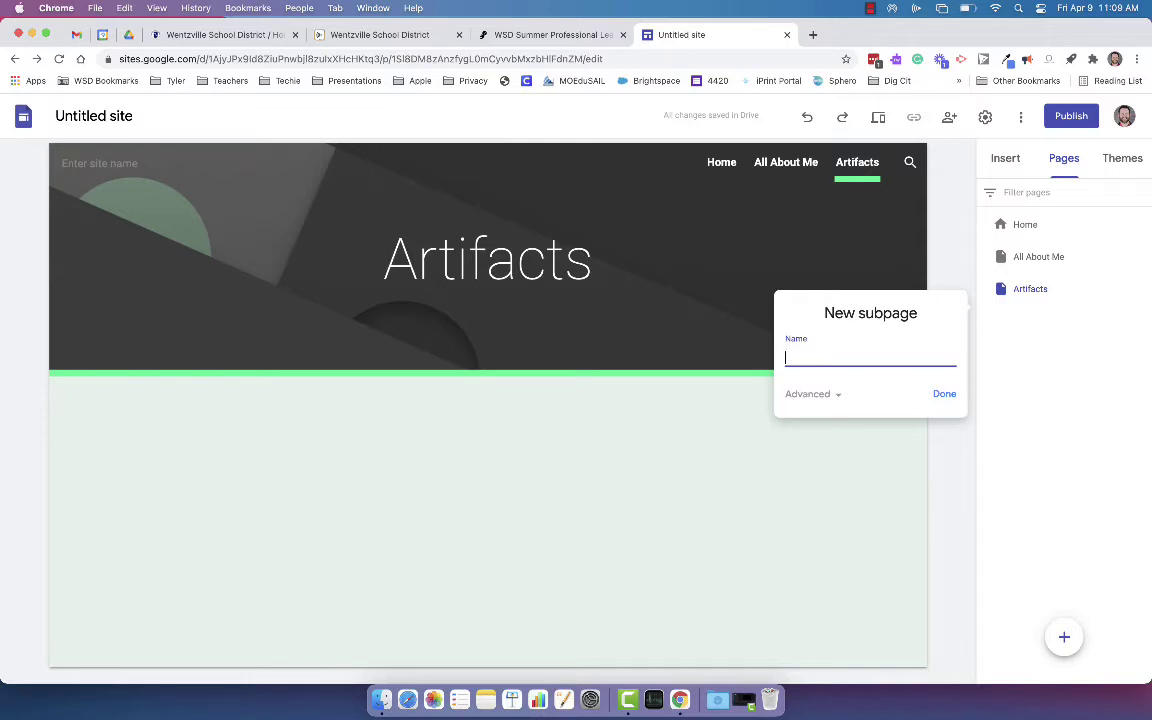
pyautogui.write('Demo')
pyautogui.click(944, 395)
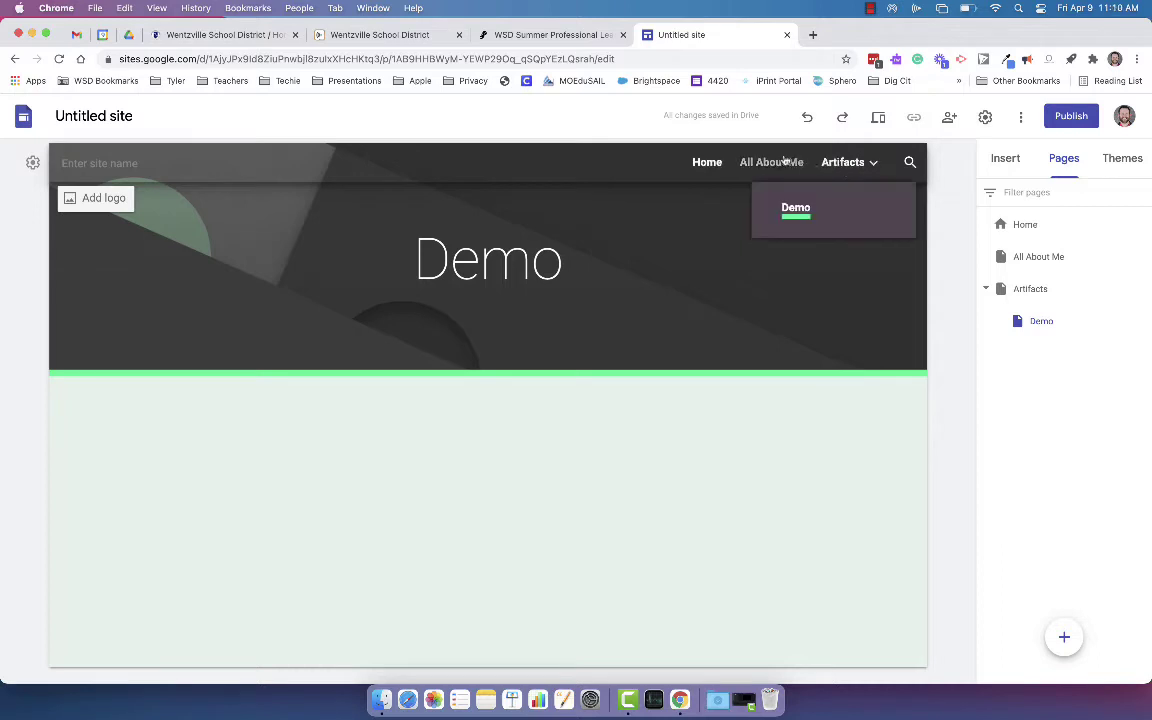
# View the Artifacts page, return to its Demo subpage and look through that subpage's options.
pyautogui.moveTo(850, 164)
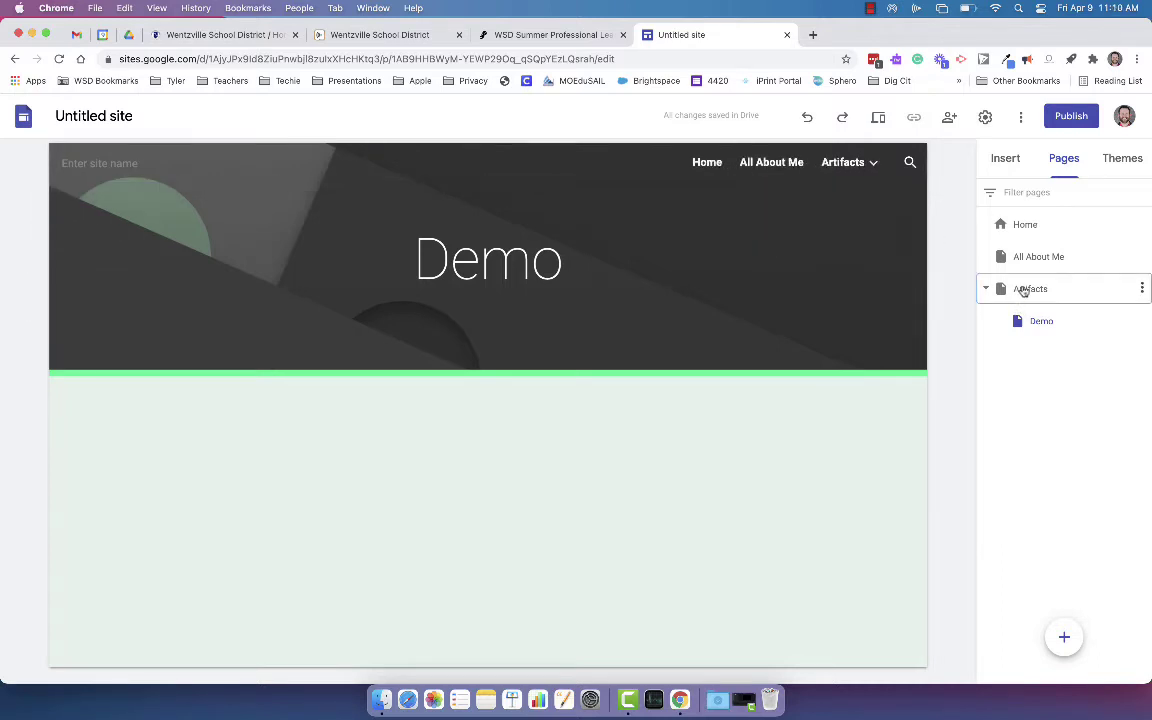
pyautogui.click(1023, 289)
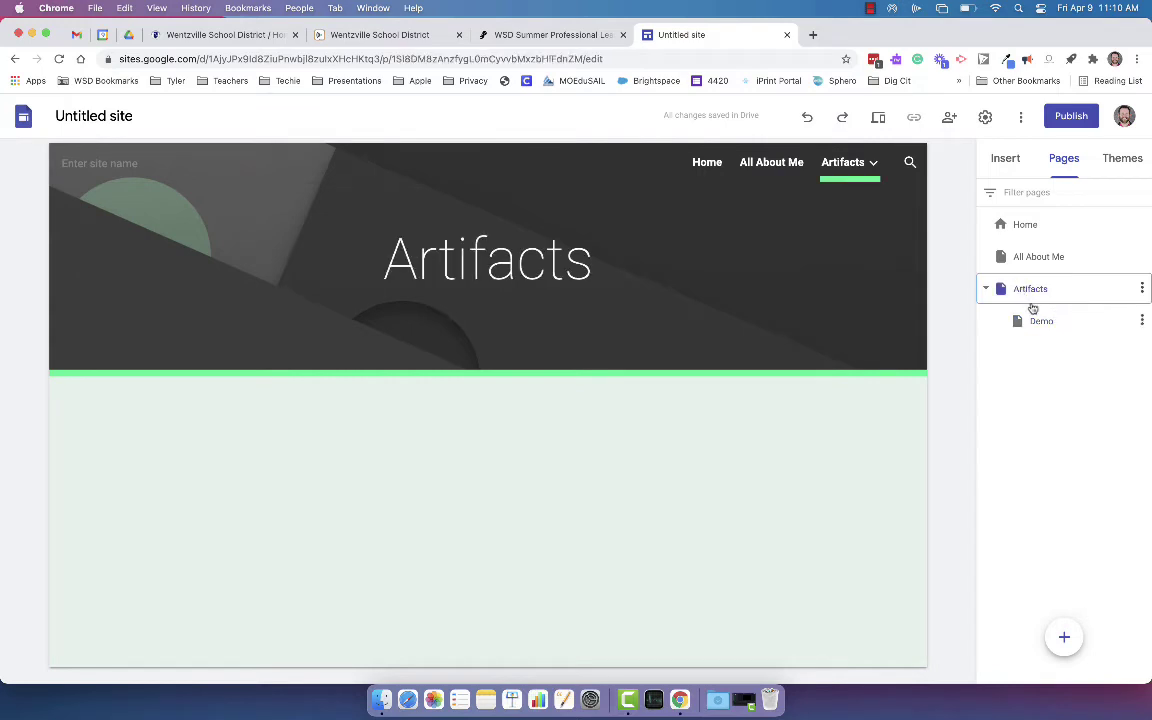
pyautogui.click(1041, 322)
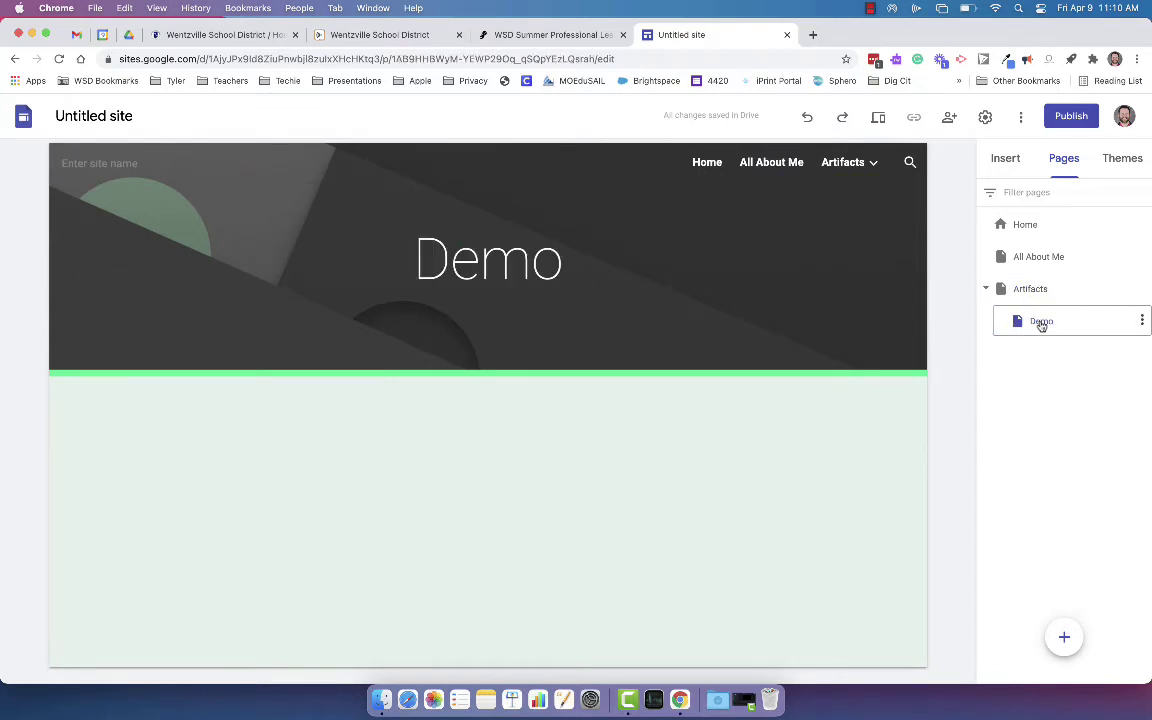
pyautogui.click(1142, 320)
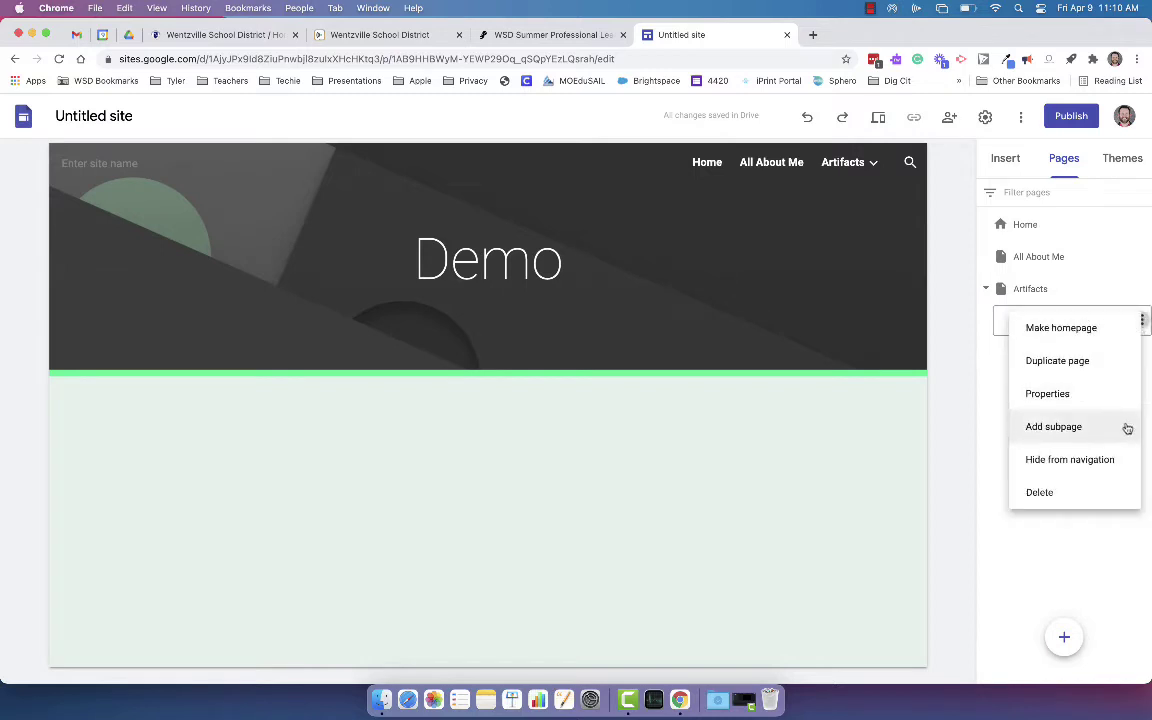
pyautogui.click(981, 460)
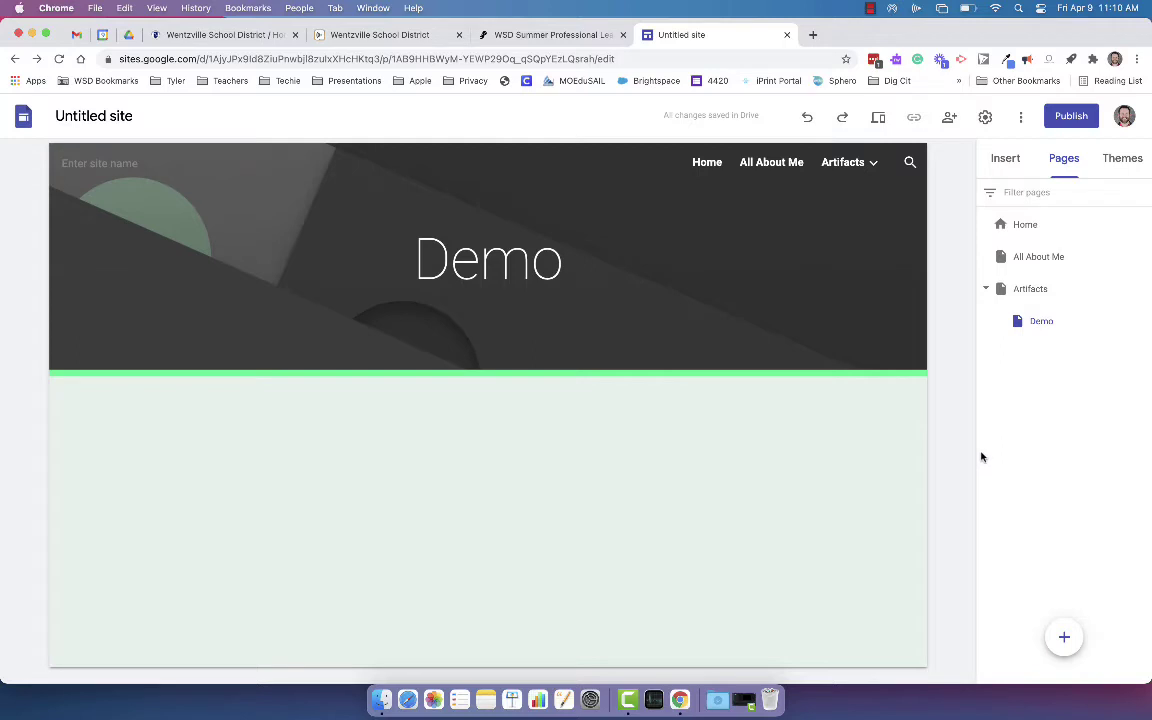
# Insert an empty text box below the header of the Demo page.
pyautogui.click(1001, 163)
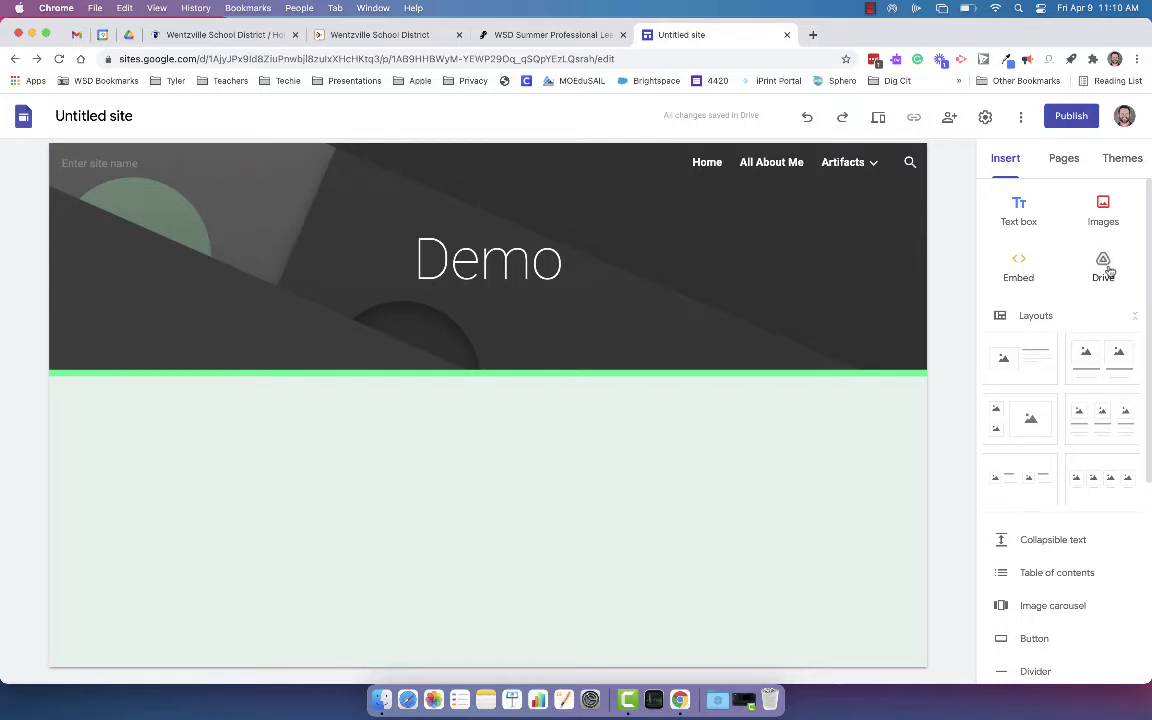
pyautogui.scroll(-3, 1103, 379)
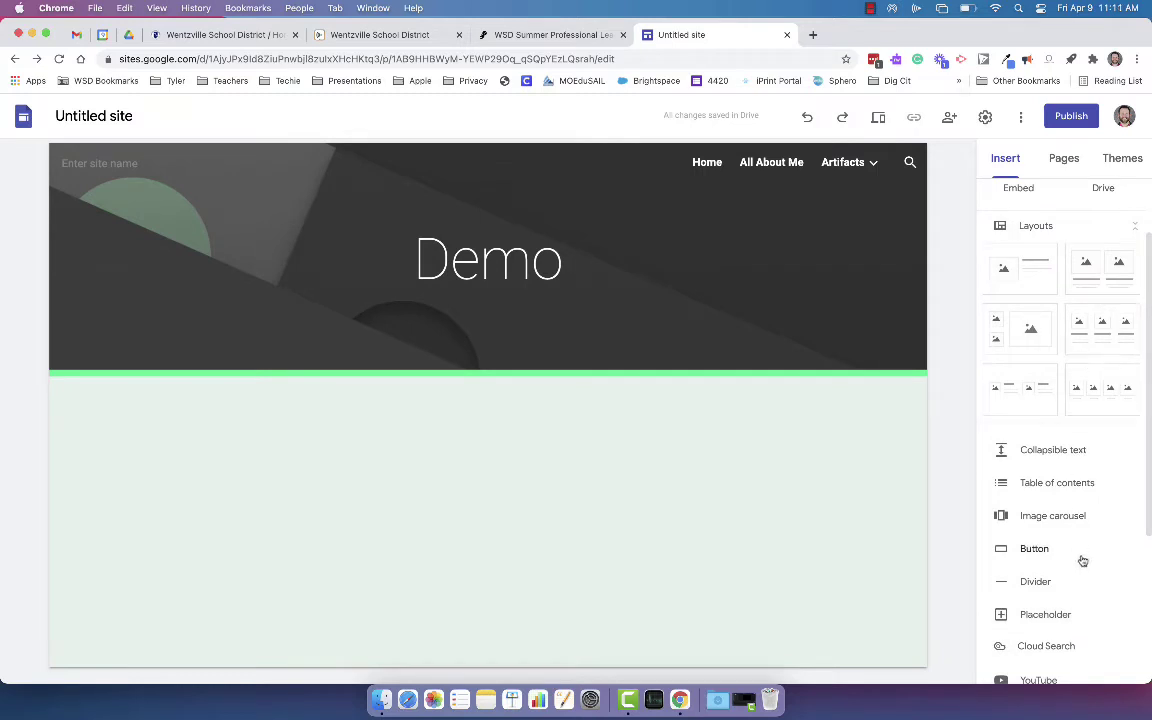
pyautogui.scroll(-3, 1080, 558)
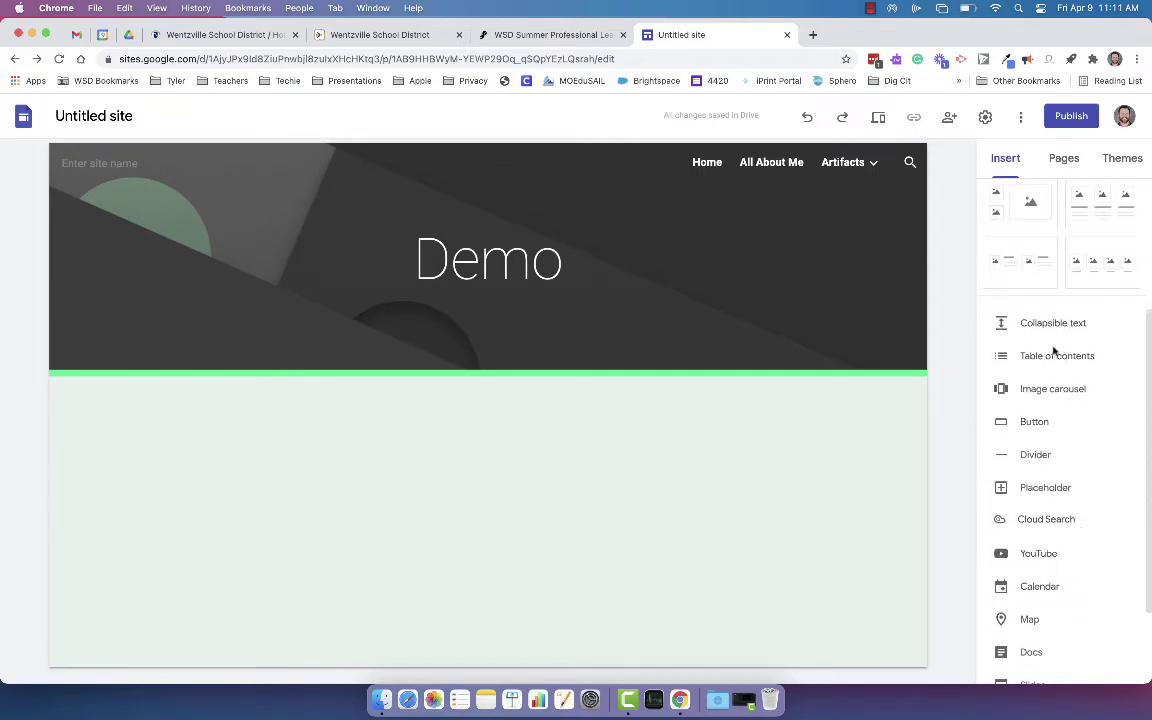
pyautogui.scroll(5, 1058, 455)
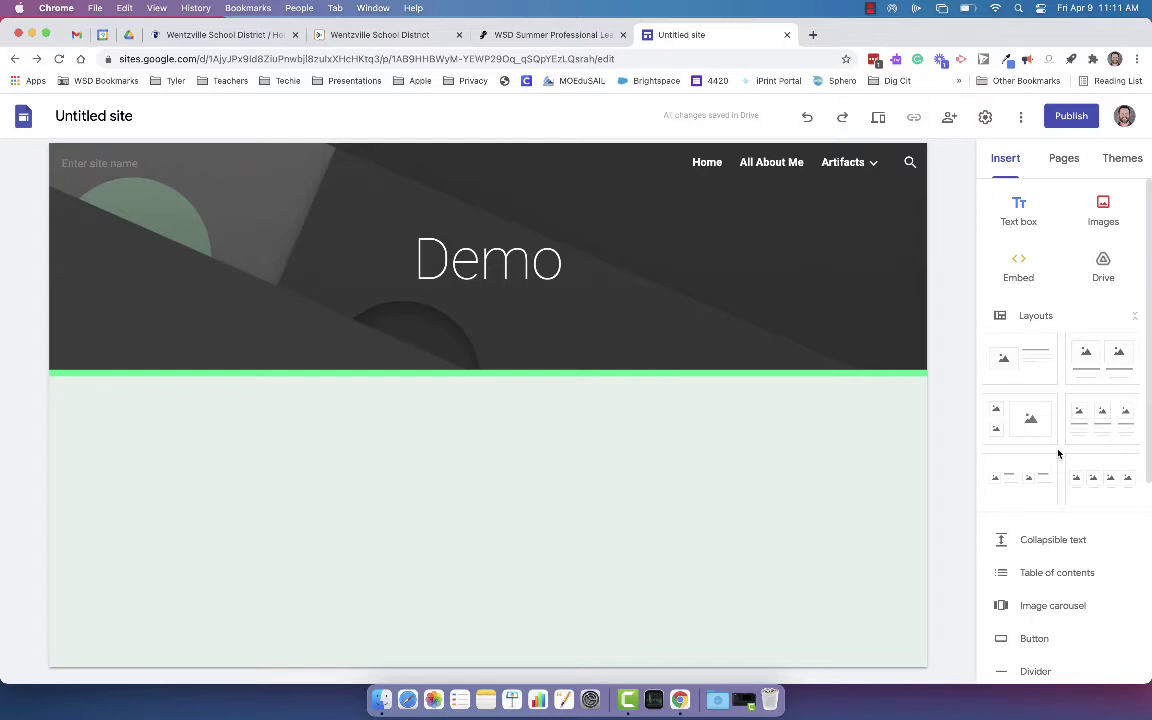
pyautogui.click(1020, 210)
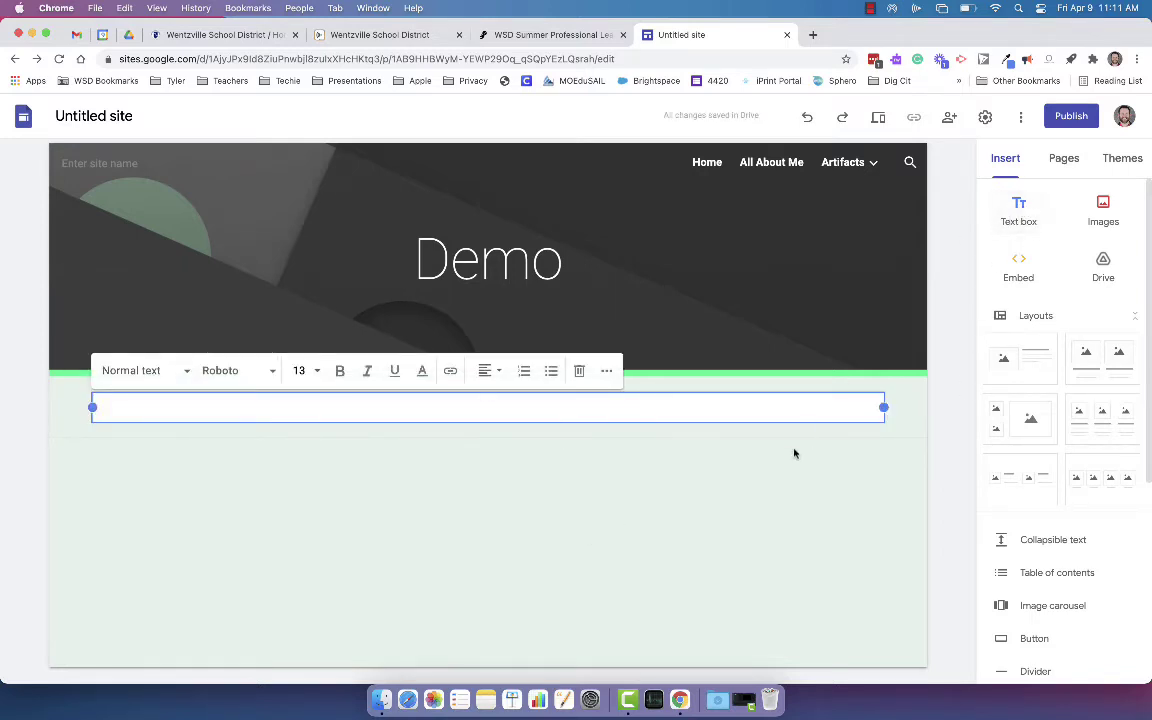
pyautogui.click(718, 498)
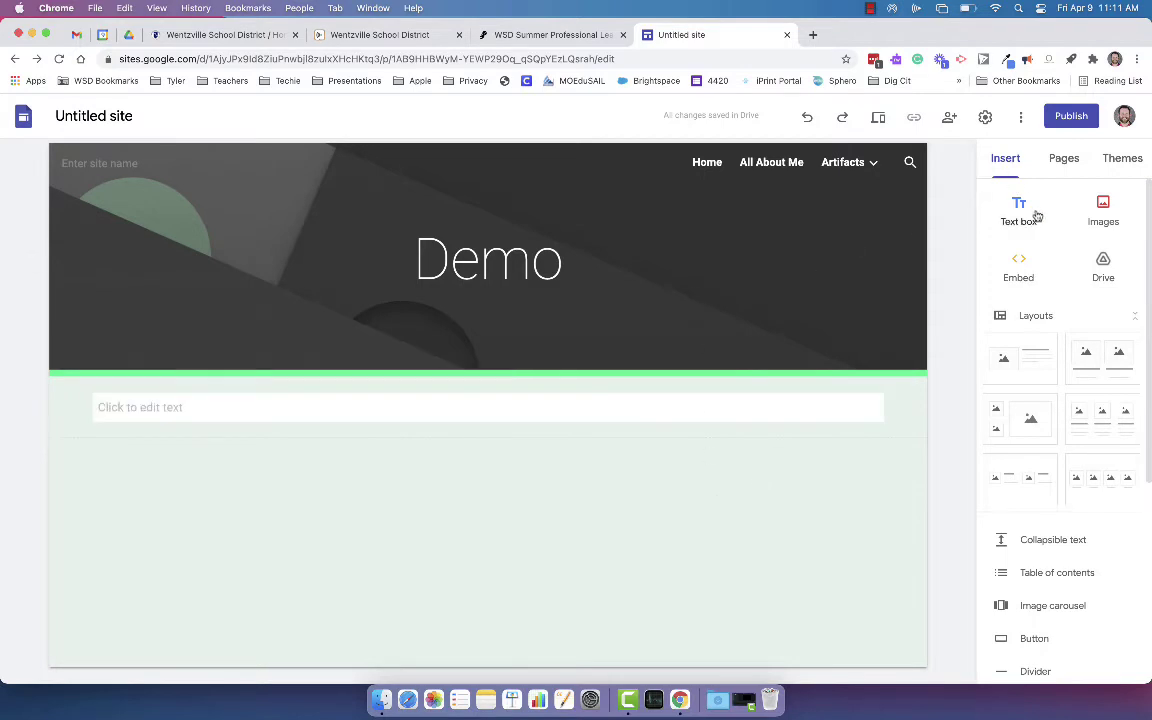
# Enter "My Name" in the text box on the Demo page.
pyautogui.click(305, 410)
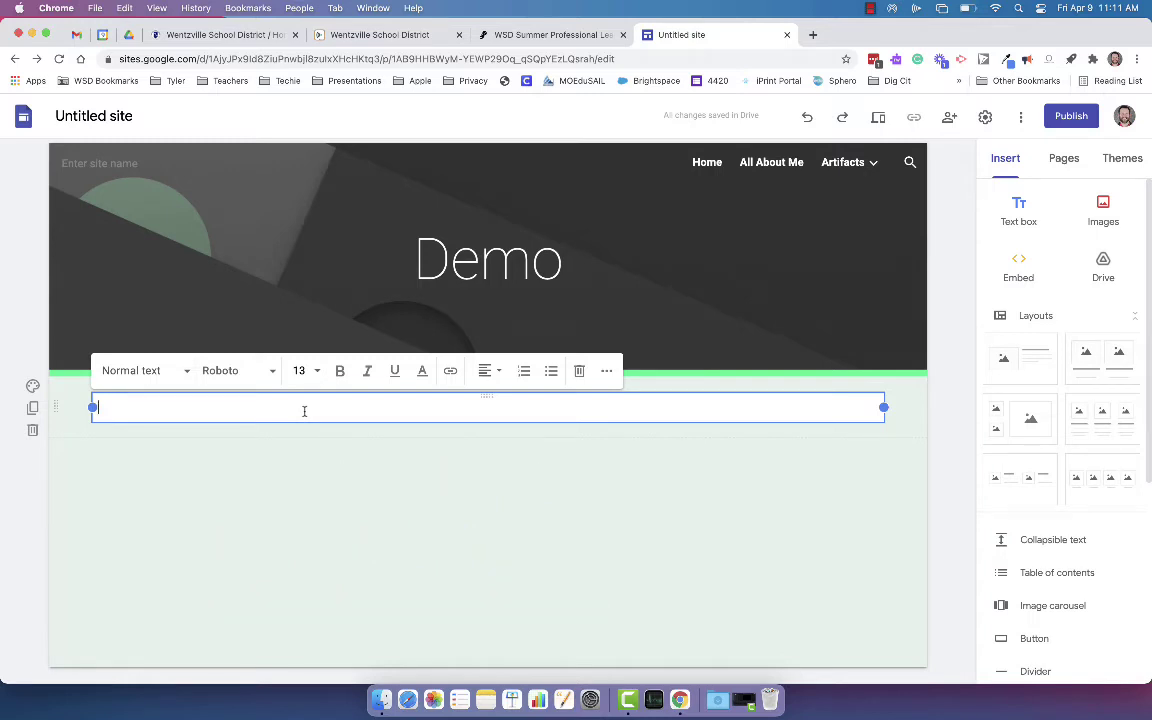
pyautogui.write('My Name')
pyautogui.click(257, 507)
pyautogui.click(174, 408)
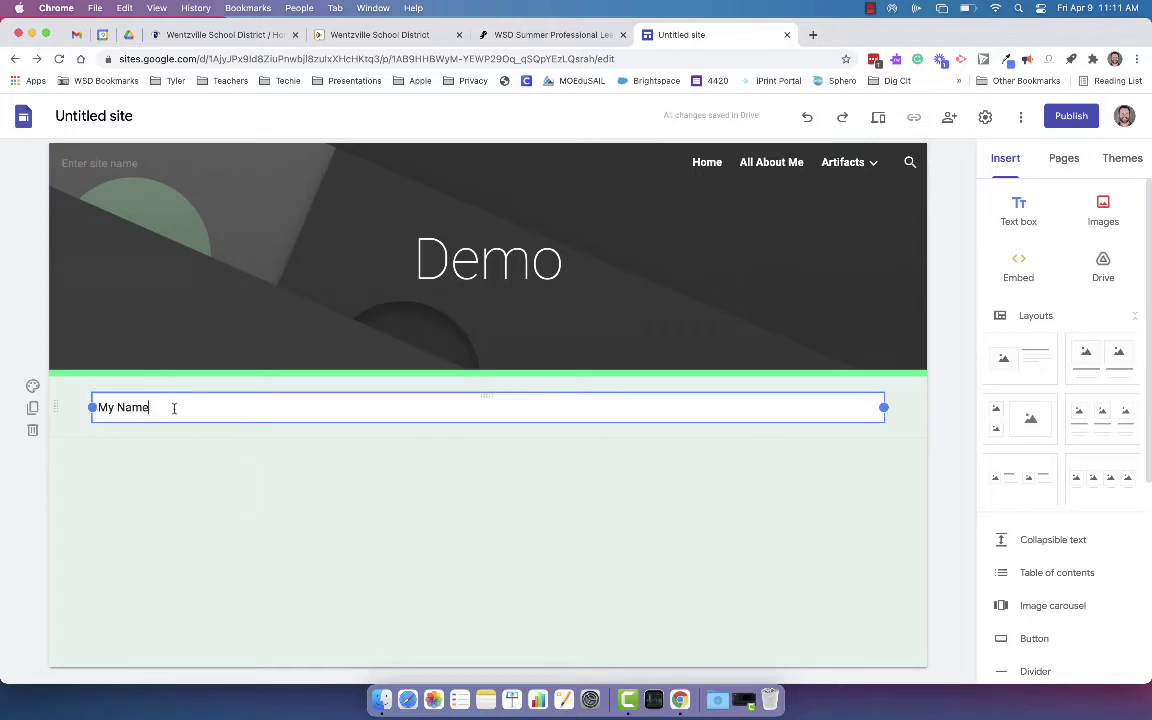
pyautogui.click(175, 463)
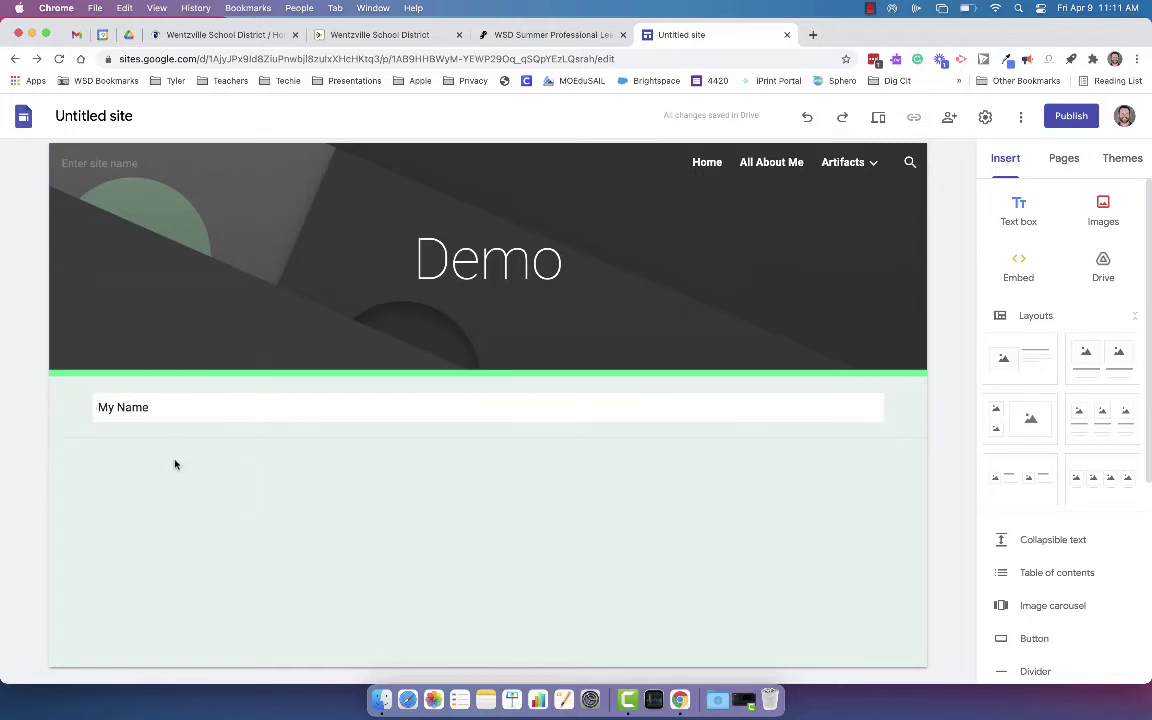
# Narrow the "My Name" text box to about a third of its section's width and move it to the section's left edge.
pyautogui.click(193, 411)
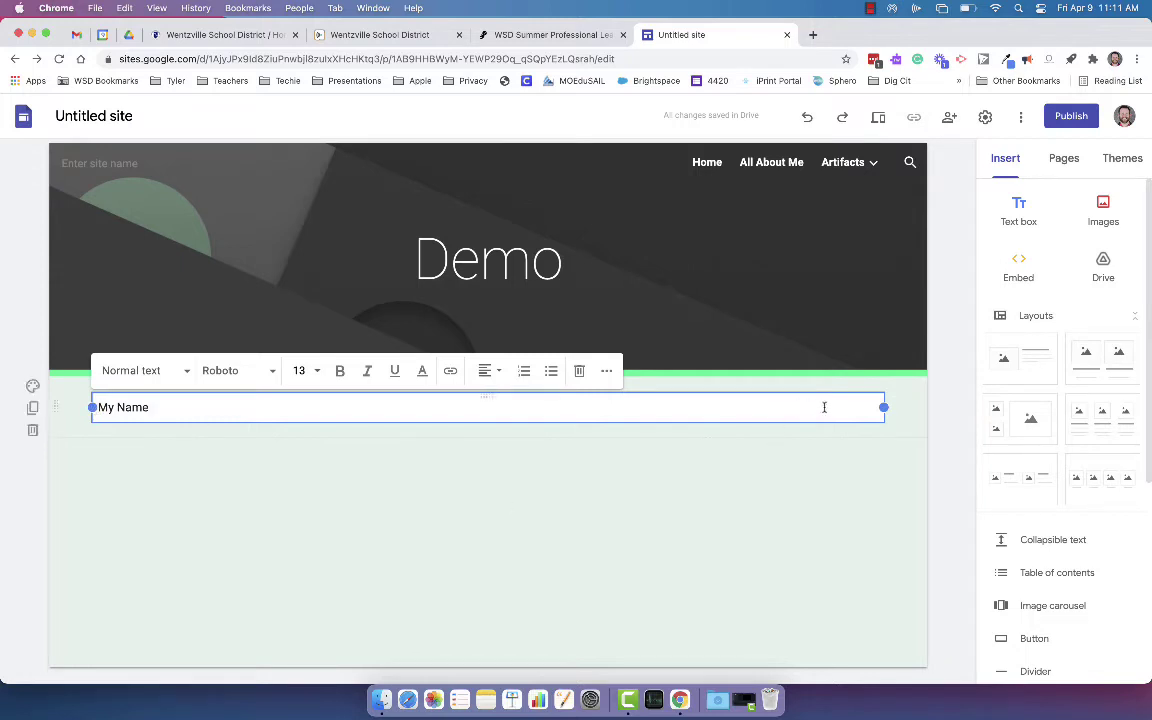
pyautogui.moveTo(92, 407); pyautogui.dragTo(484, 404)
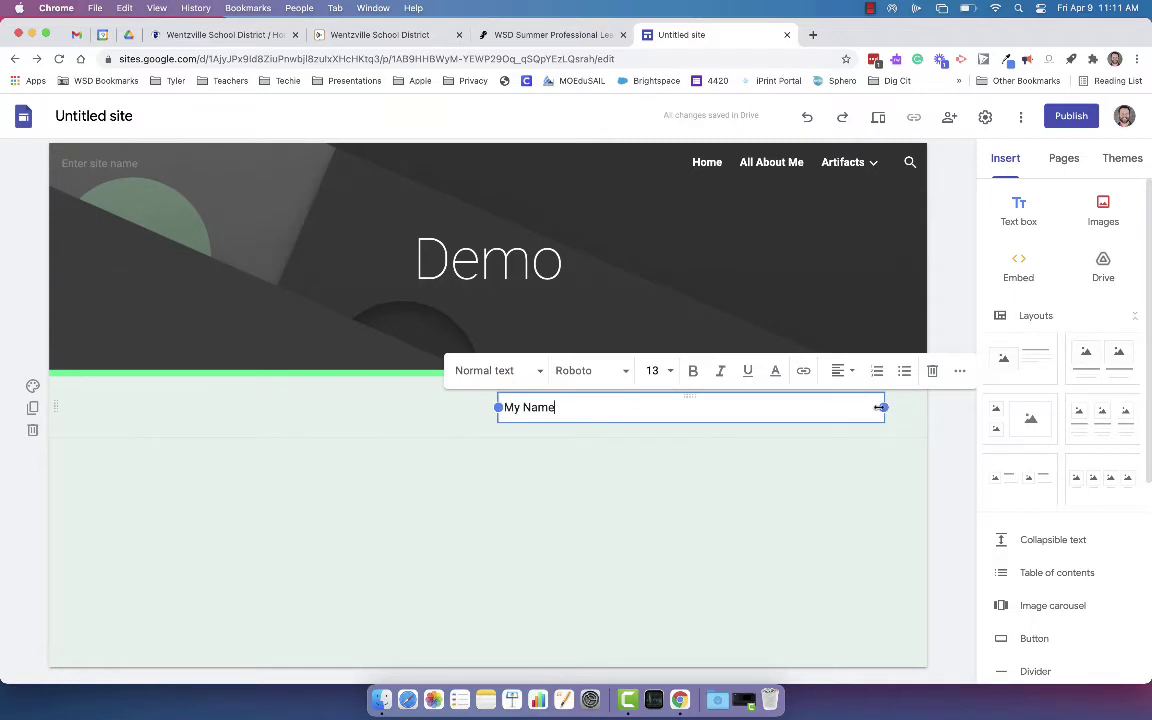
pyautogui.moveTo(878, 407); pyautogui.dragTo(745, 407)
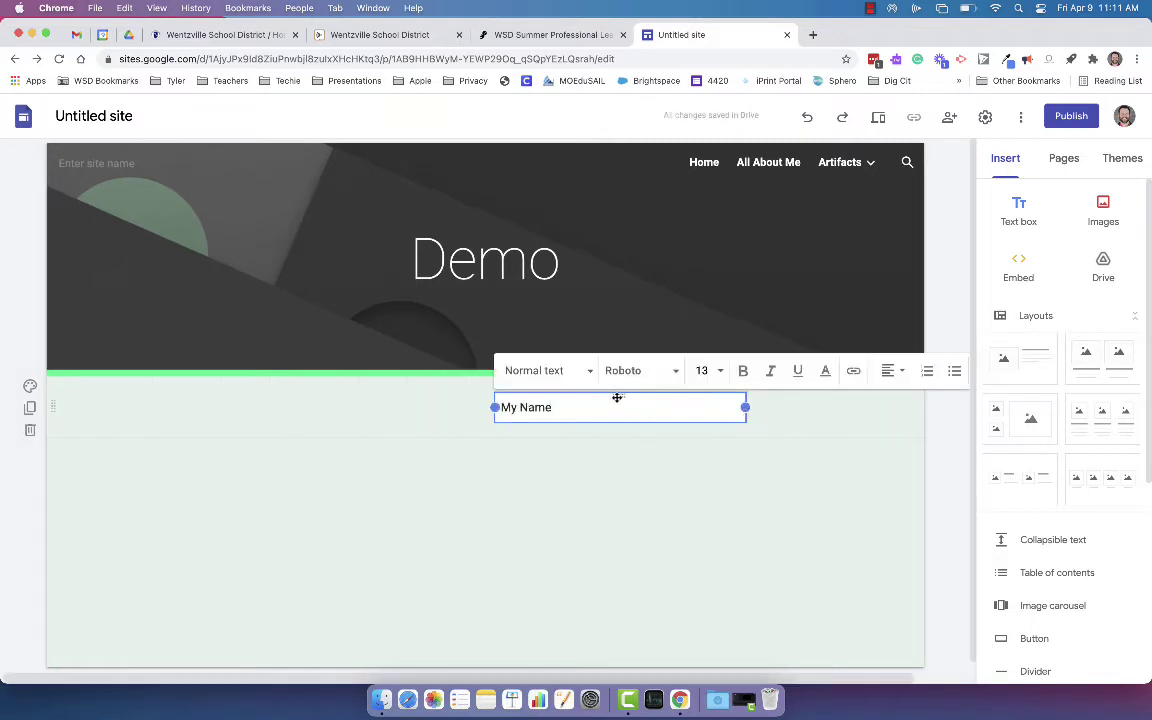
pyautogui.moveTo(617, 397); pyautogui.dragTo(602, 396)
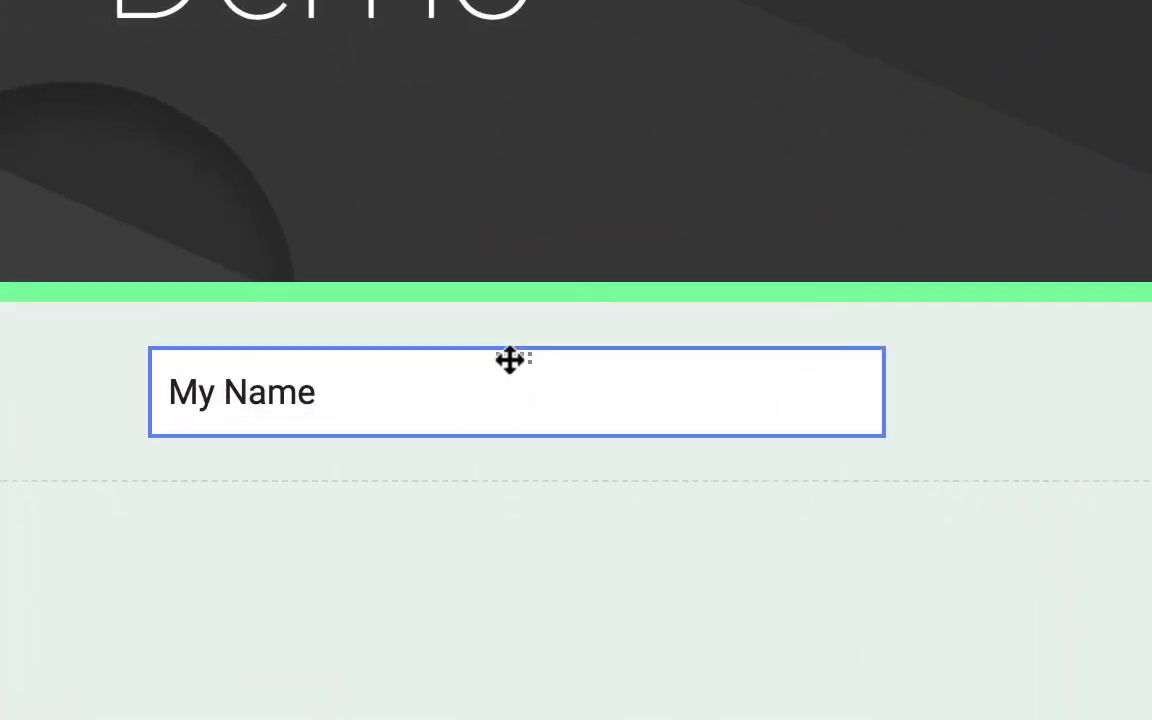
pyautogui.moveTo(510, 357); pyautogui.dragTo(0, 433)
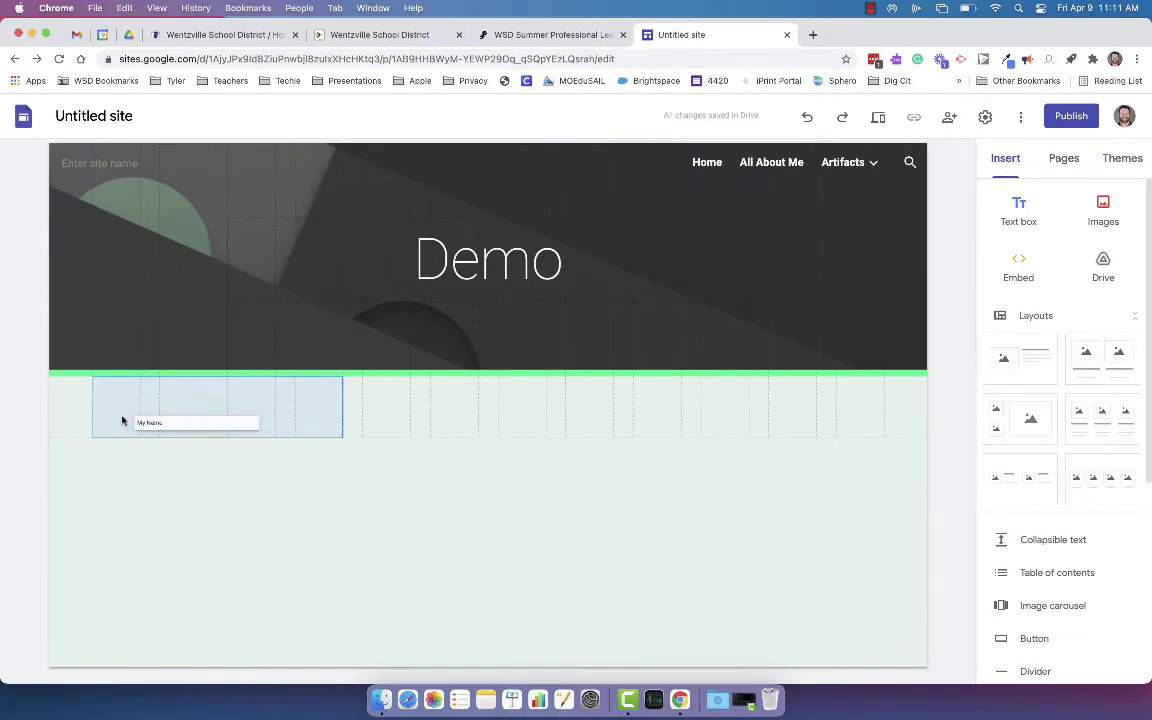
pyautogui.moveTo(122, 421)
pyautogui.mouseDown()
pyautogui.moveTo(51, 414)
pyautogui.moveTo(237, 404)
pyautogui.moveTo(746, 414)
pyautogui.moveTo(123, 408)
pyautogui.mouseUp()
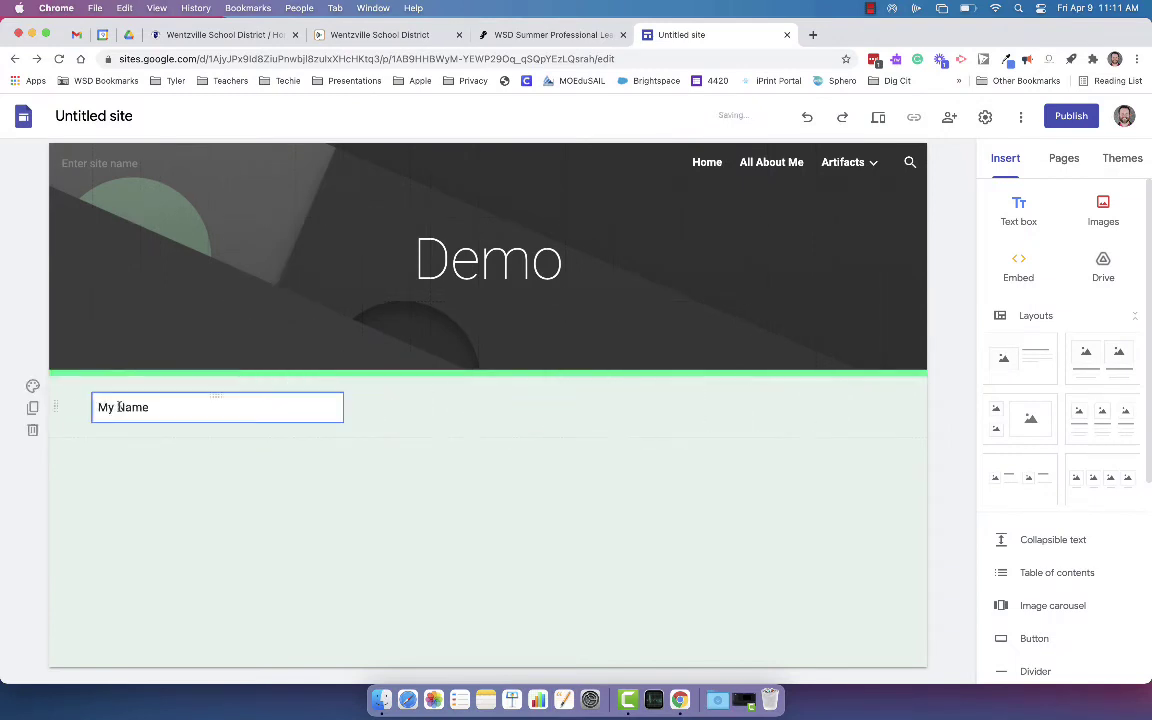
# Centre-align the "My Name" text in its text box.
pyautogui.click(171, 409)
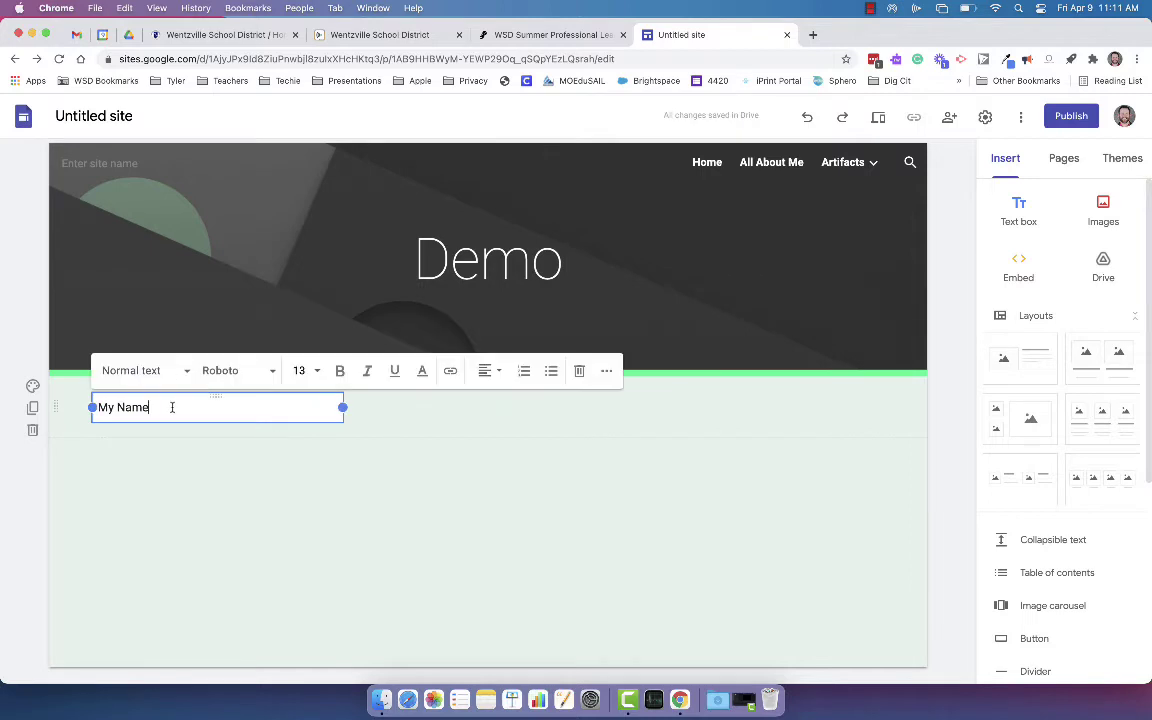
pyautogui.click(500, 381)
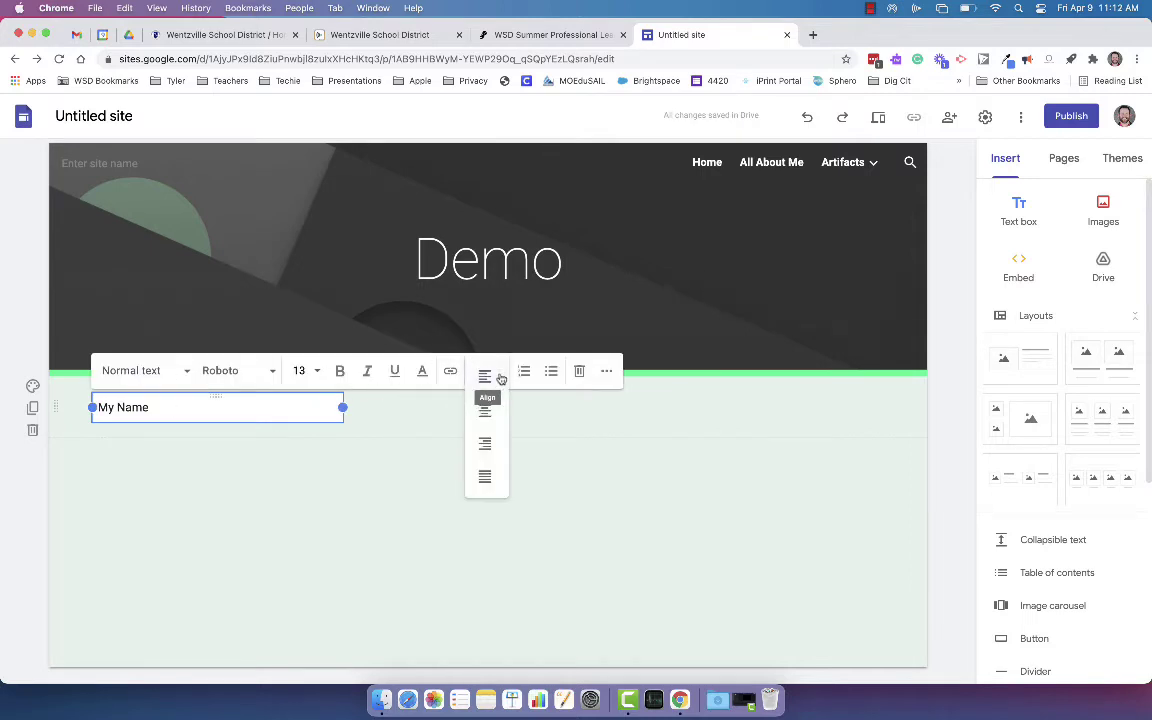
pyautogui.click(496, 411)
pyautogui.click(383, 490)
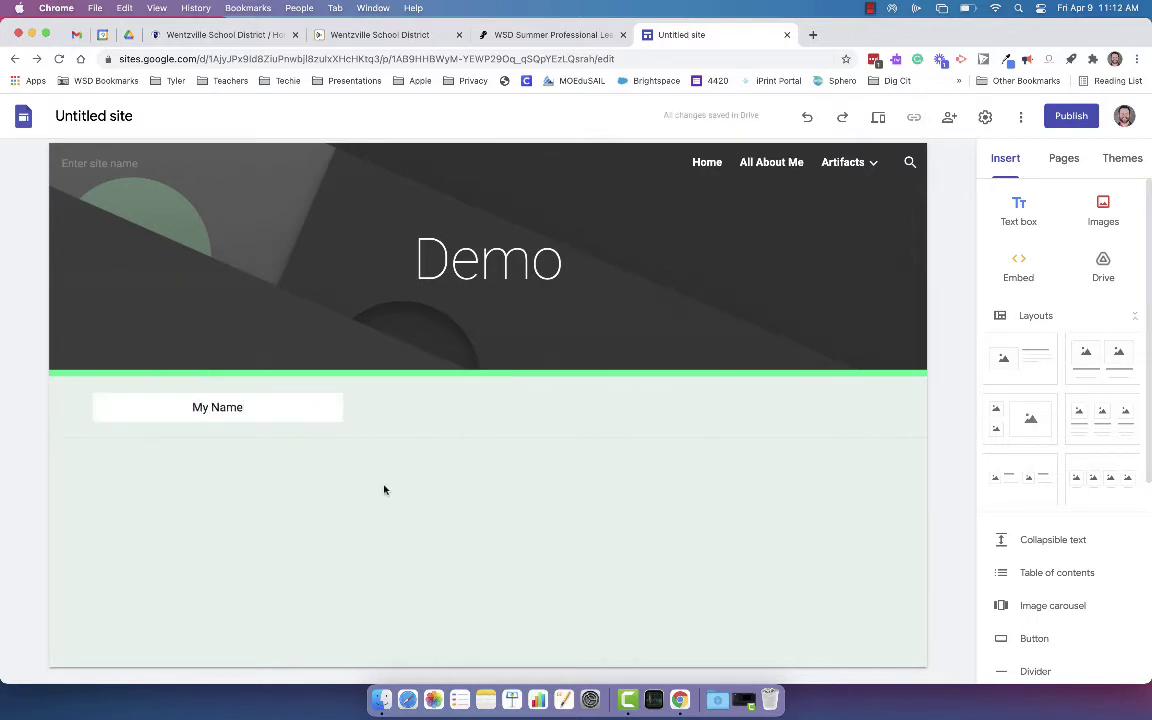
# Look at the fonts available for the "My Name" text without choosing one.
pyautogui.click(320, 408)
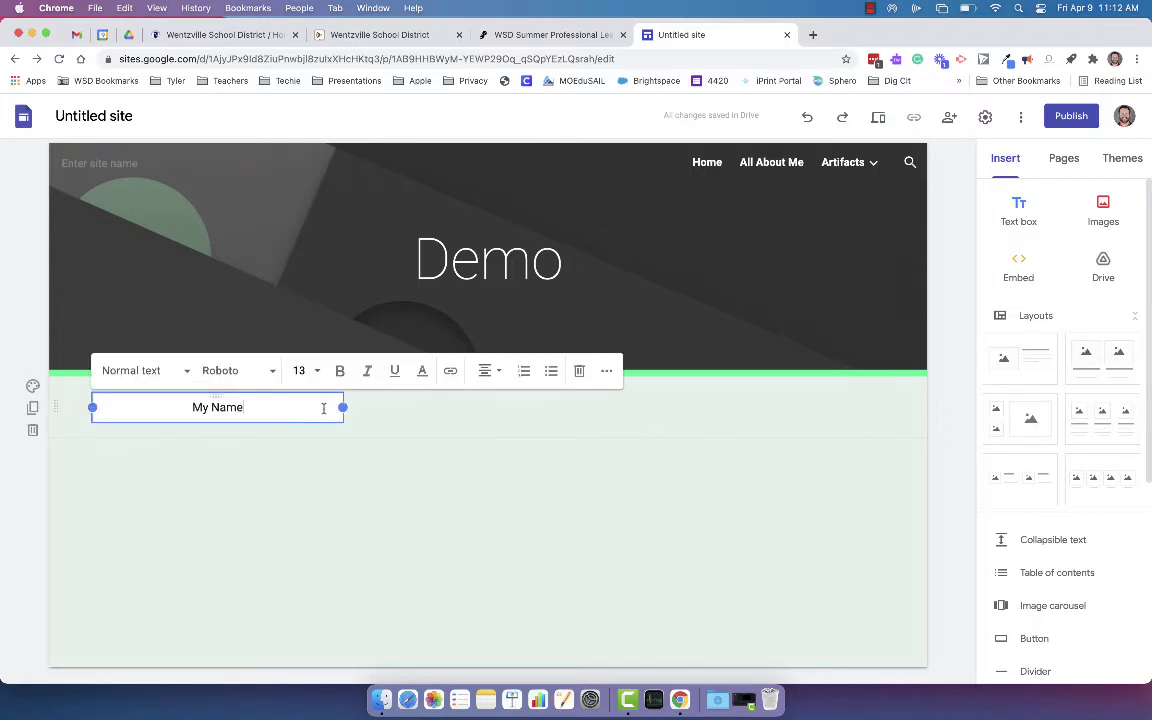
pyautogui.click(228, 371)
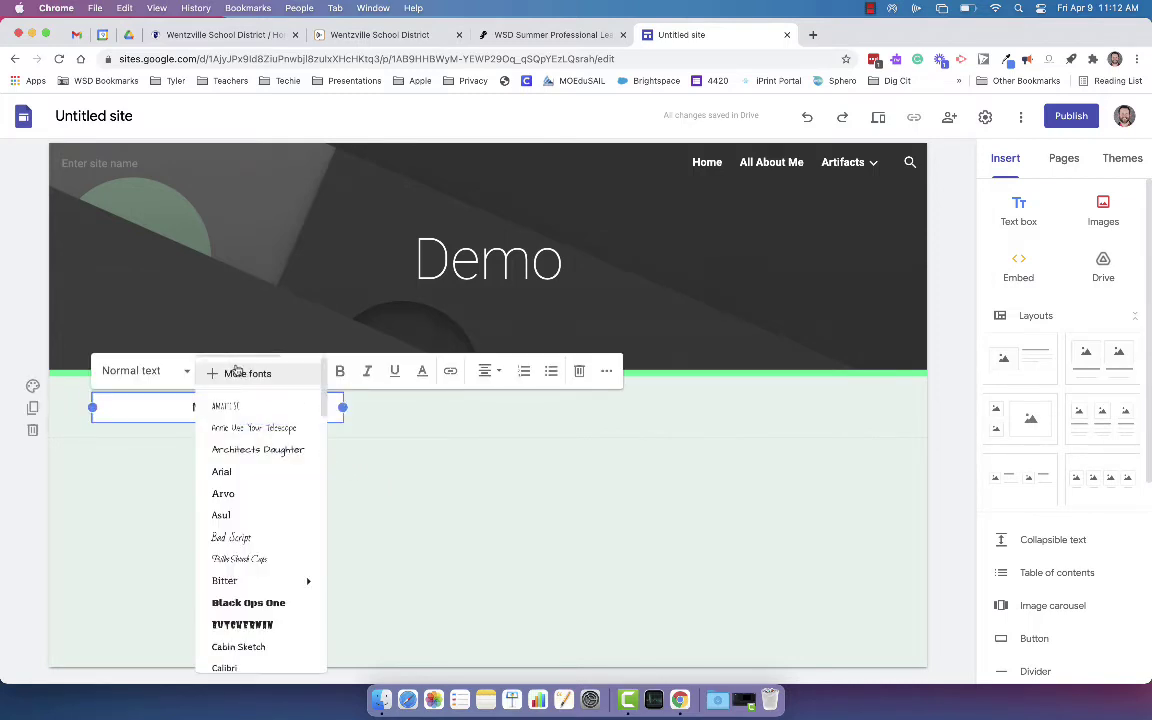
pyautogui.click(375, 440)
pyautogui.click(252, 401)
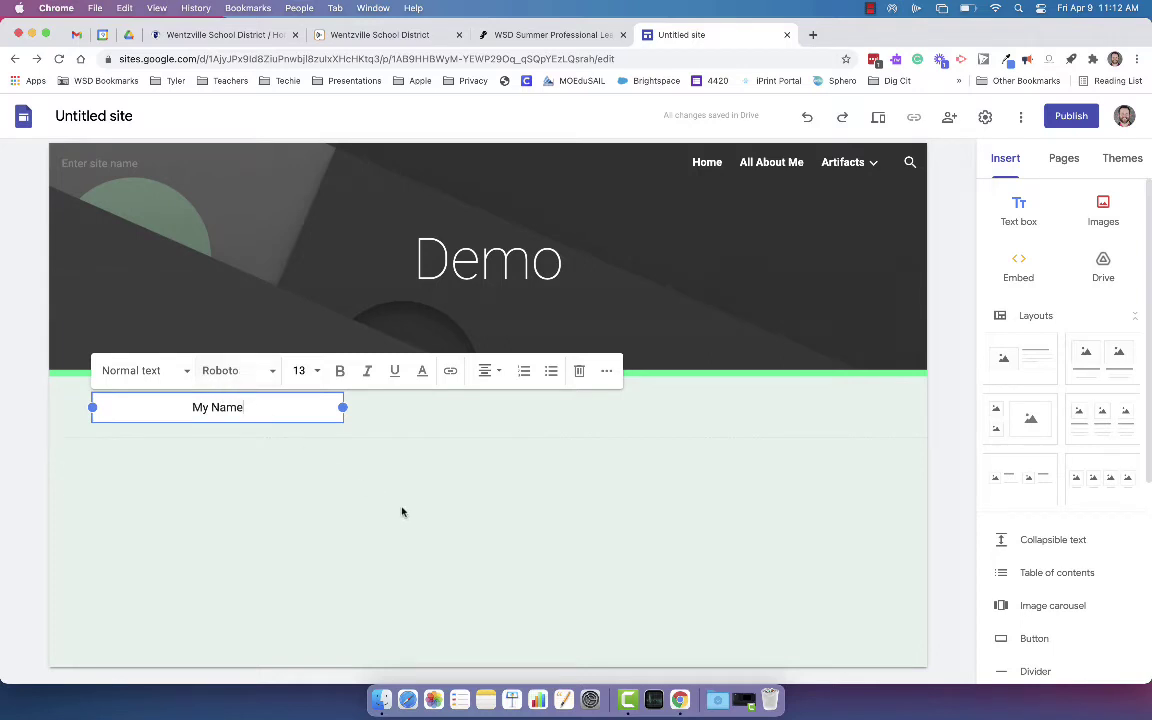
pyautogui.click(363, 460)
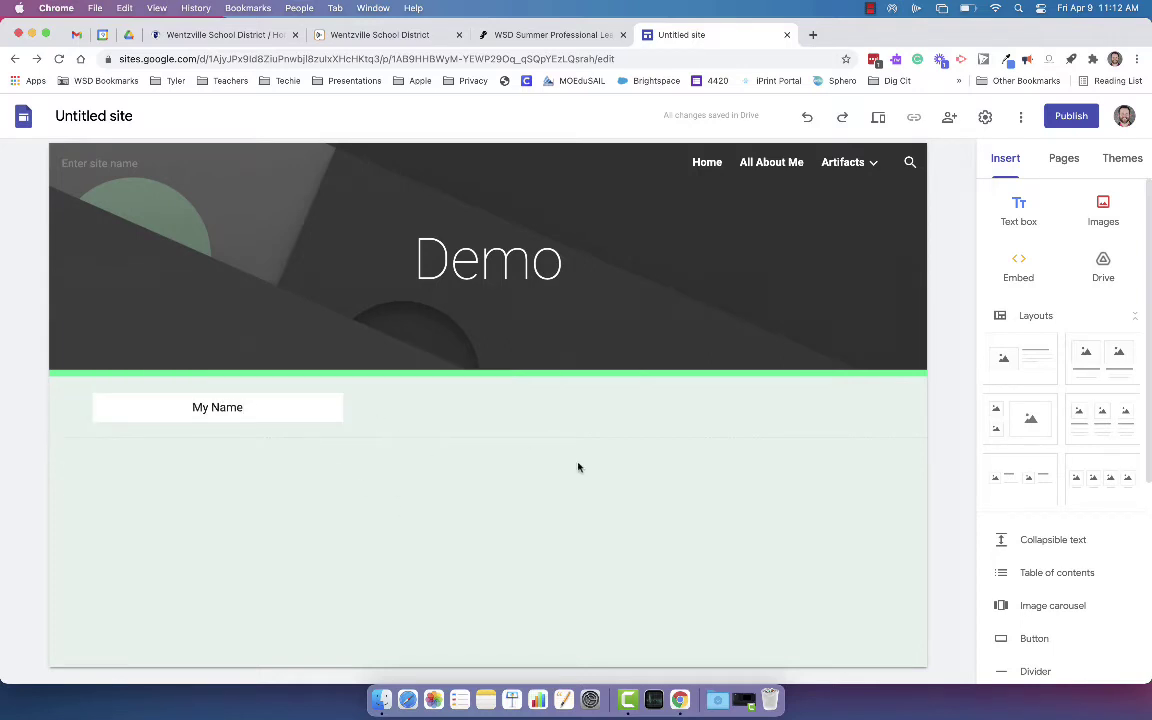
# Insert a divider below the "My Name" text box on the Demo page.
pyautogui.scroll(-3, 1018, 513)
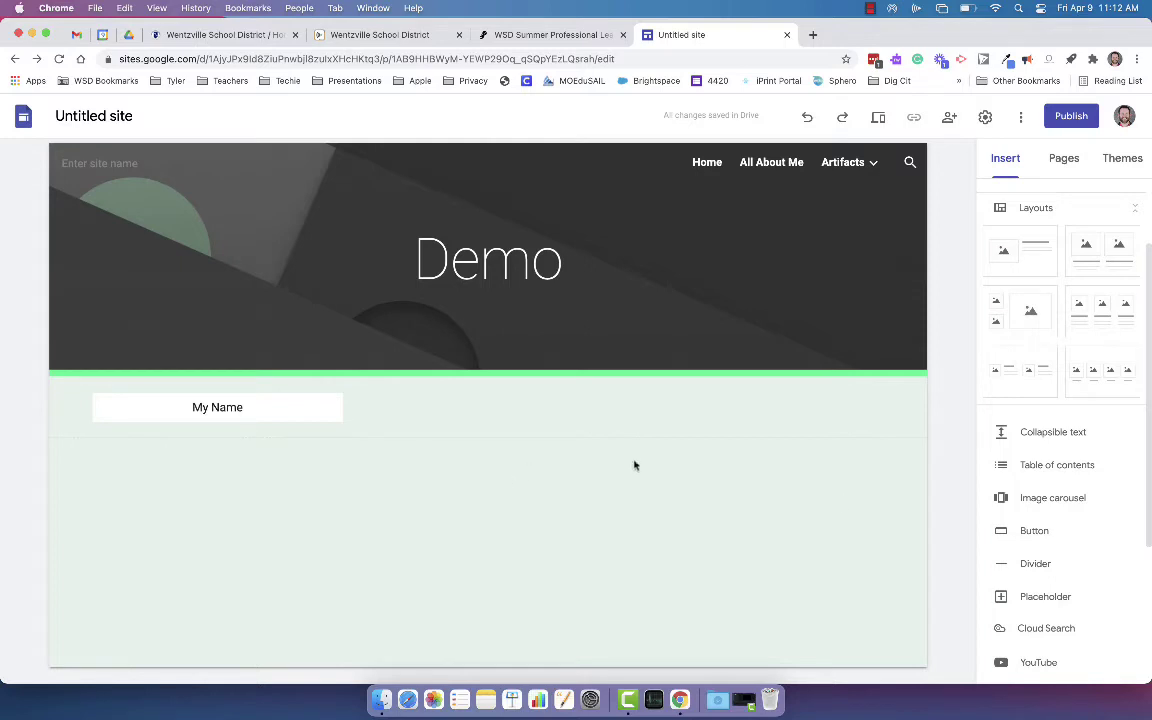
pyautogui.click(1037, 568)
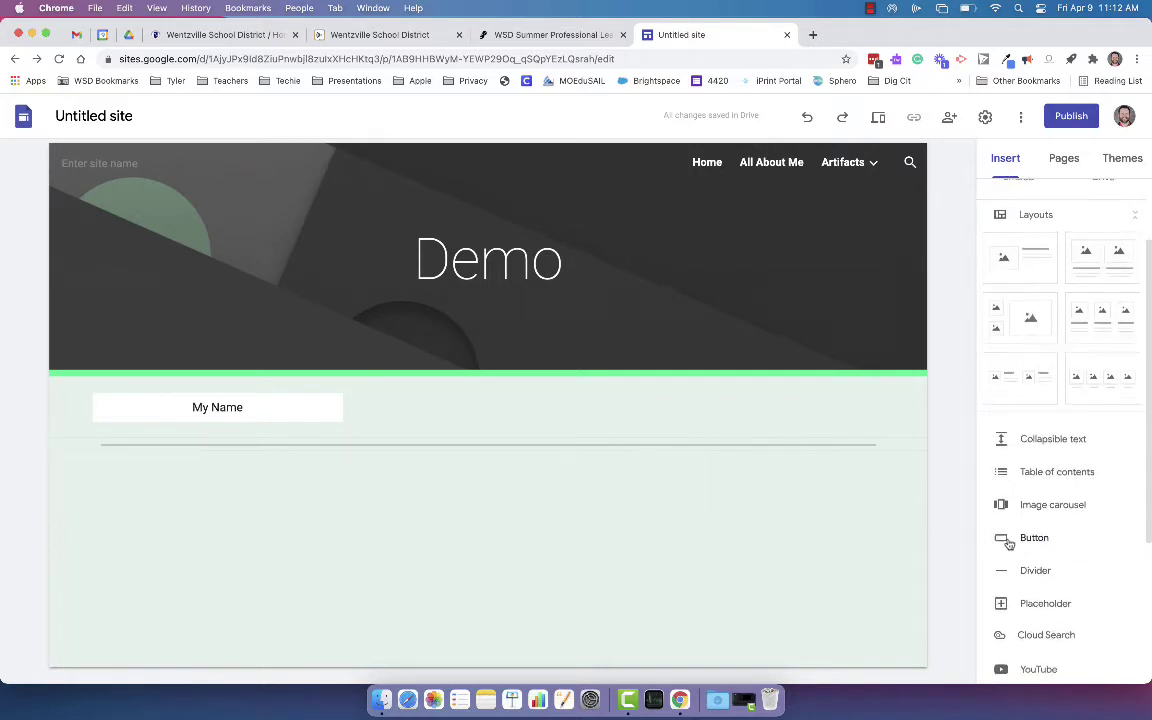
pyautogui.scroll(1, 1008, 520)
pyautogui.scroll(-2, 1008, 542)
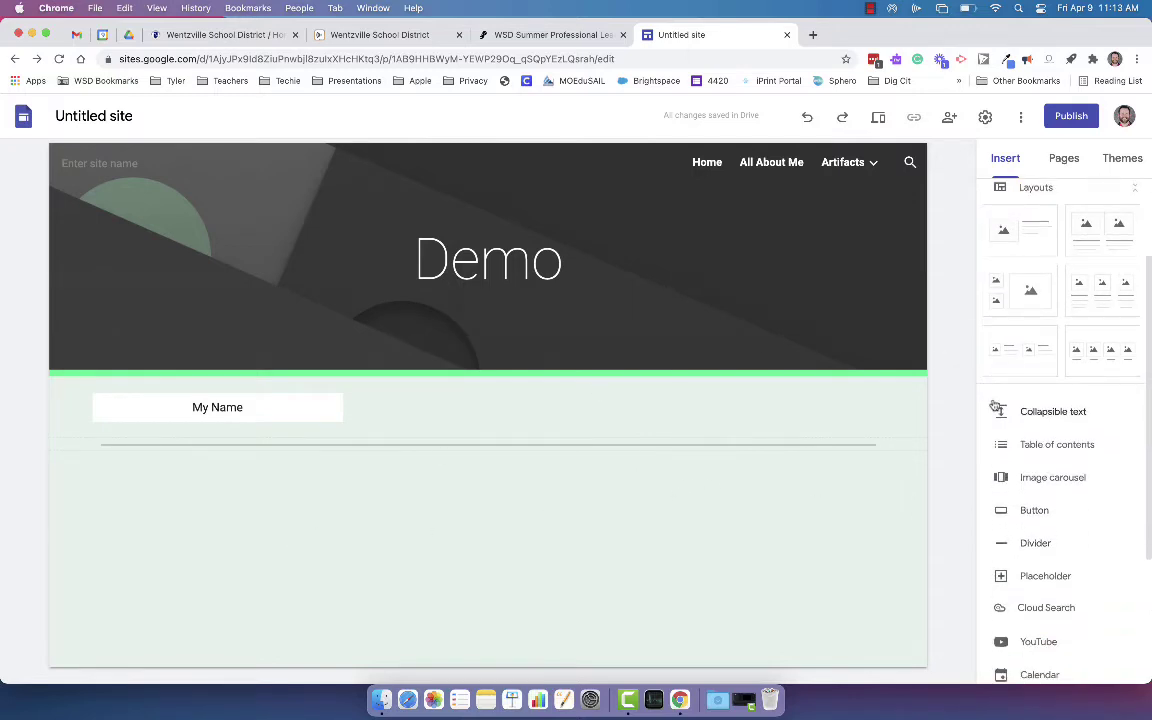
pyautogui.scroll(2, 996, 408)
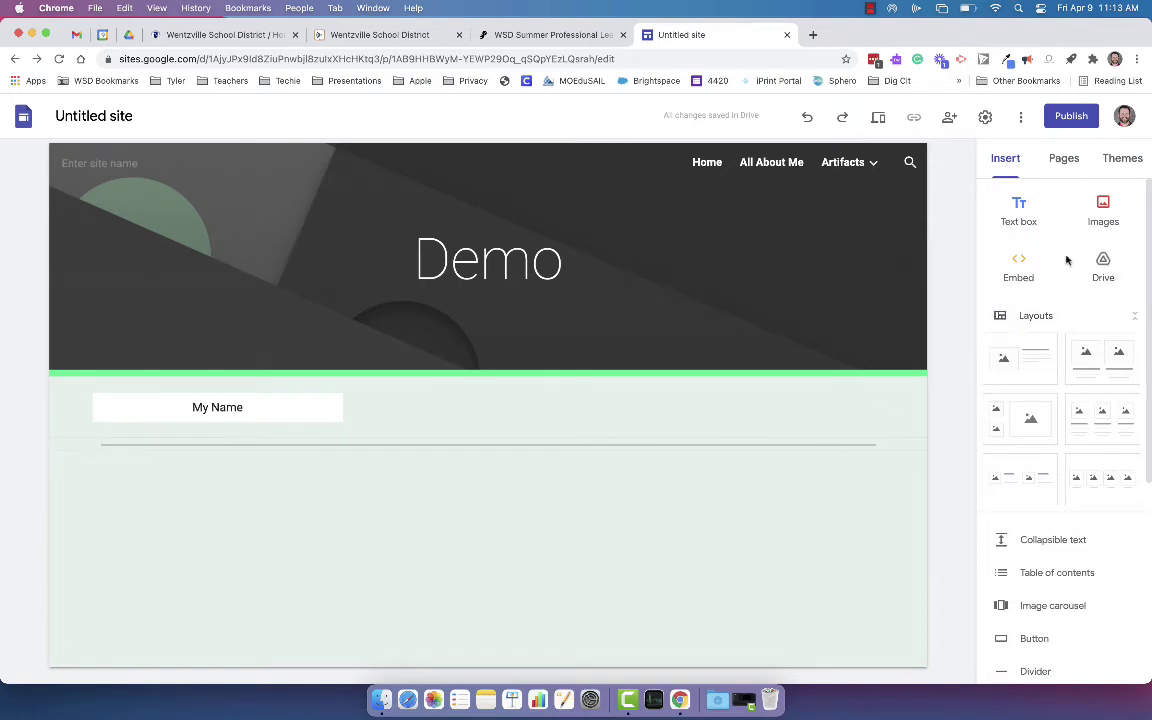
# Insert the PDF "3-21-19, 11:32 AM Office Lens.pdf" from My Drive below the divider on the Demo page.
pyautogui.click(1104, 268)
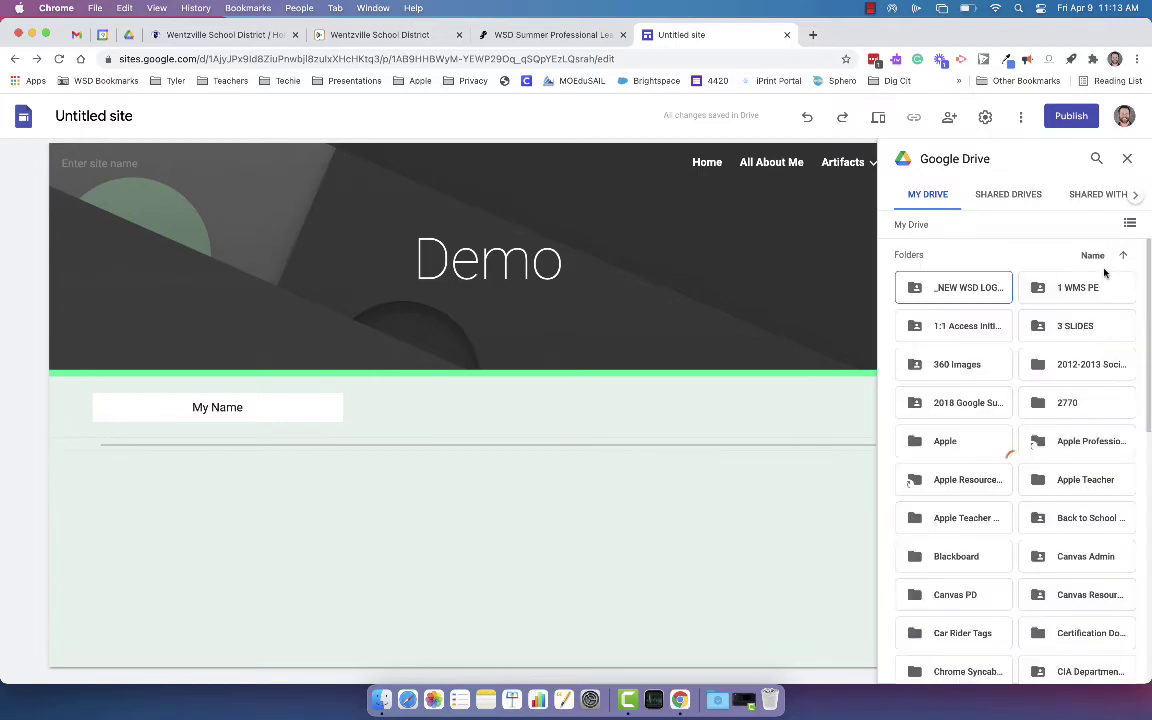
pyautogui.scroll(-10, 1018, 376)
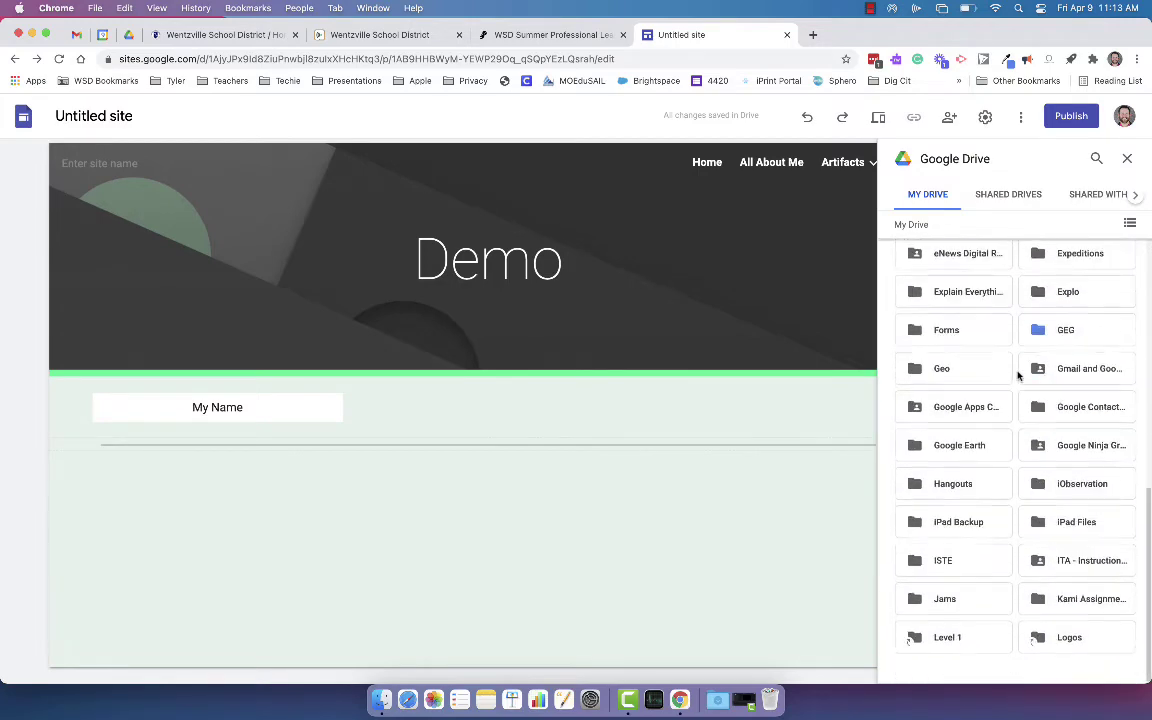
pyautogui.scroll(-15, 1018, 376)
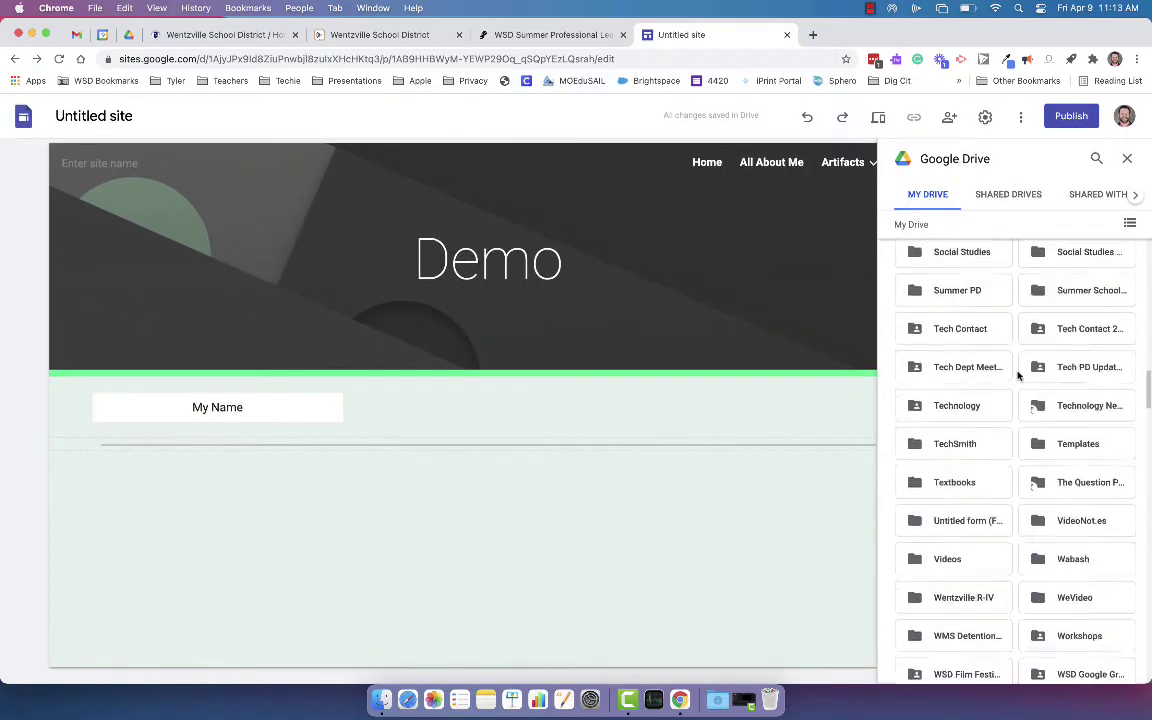
pyautogui.scroll(-10, 1018, 376)
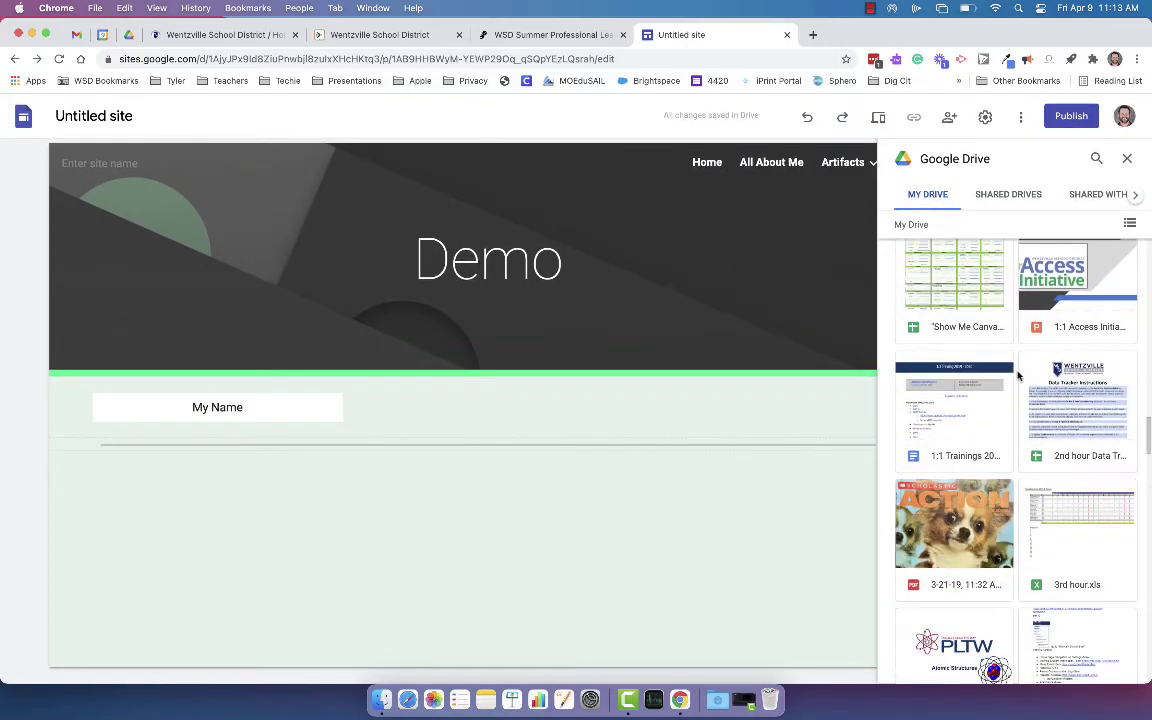
pyautogui.scroll(-3, 1018, 376)
pyautogui.scroll(4, 1018, 376)
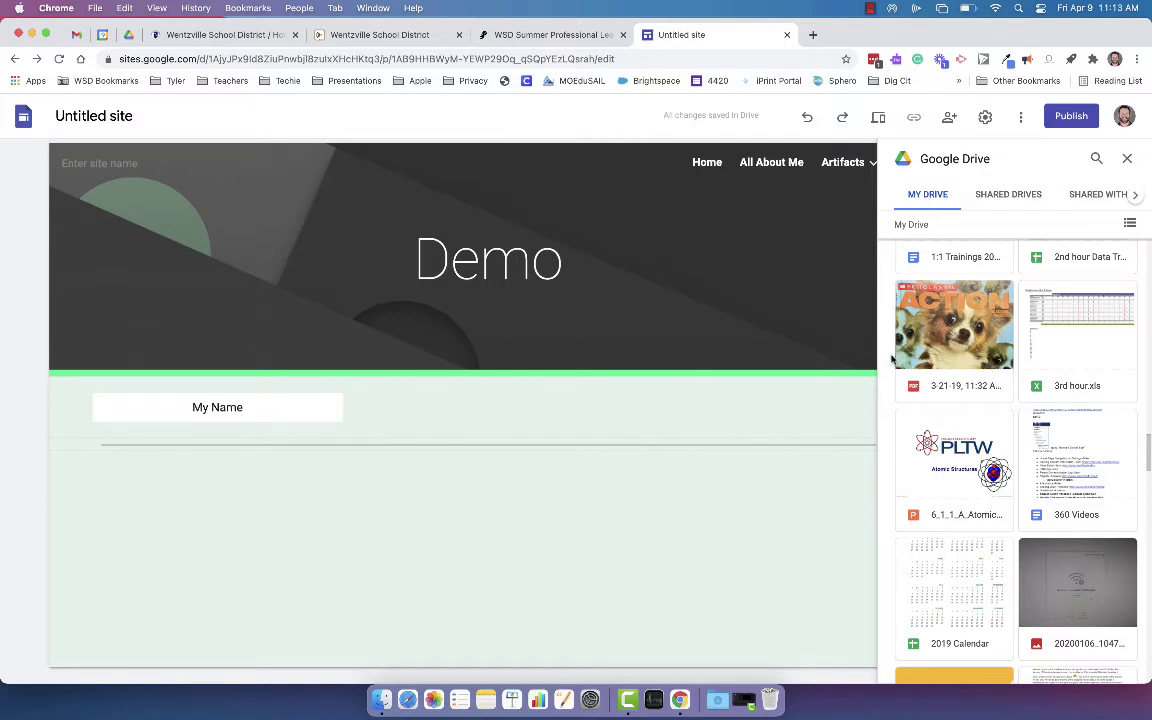
pyautogui.click(966, 341)
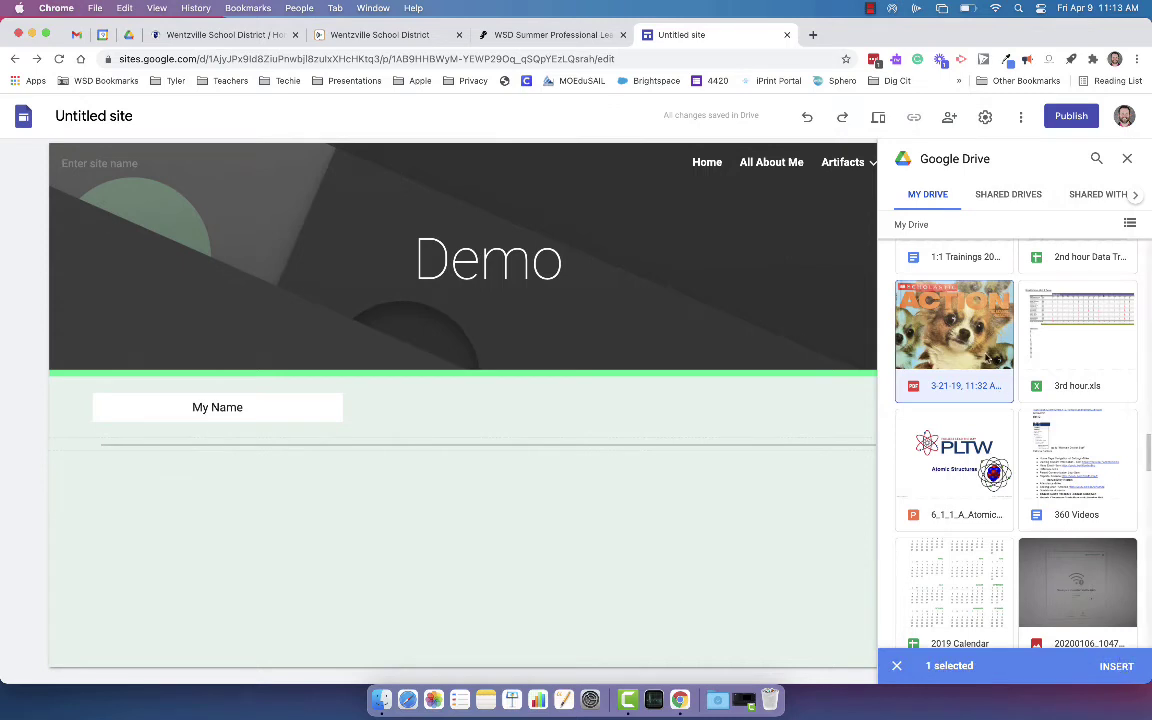
pyautogui.click(1116, 666)
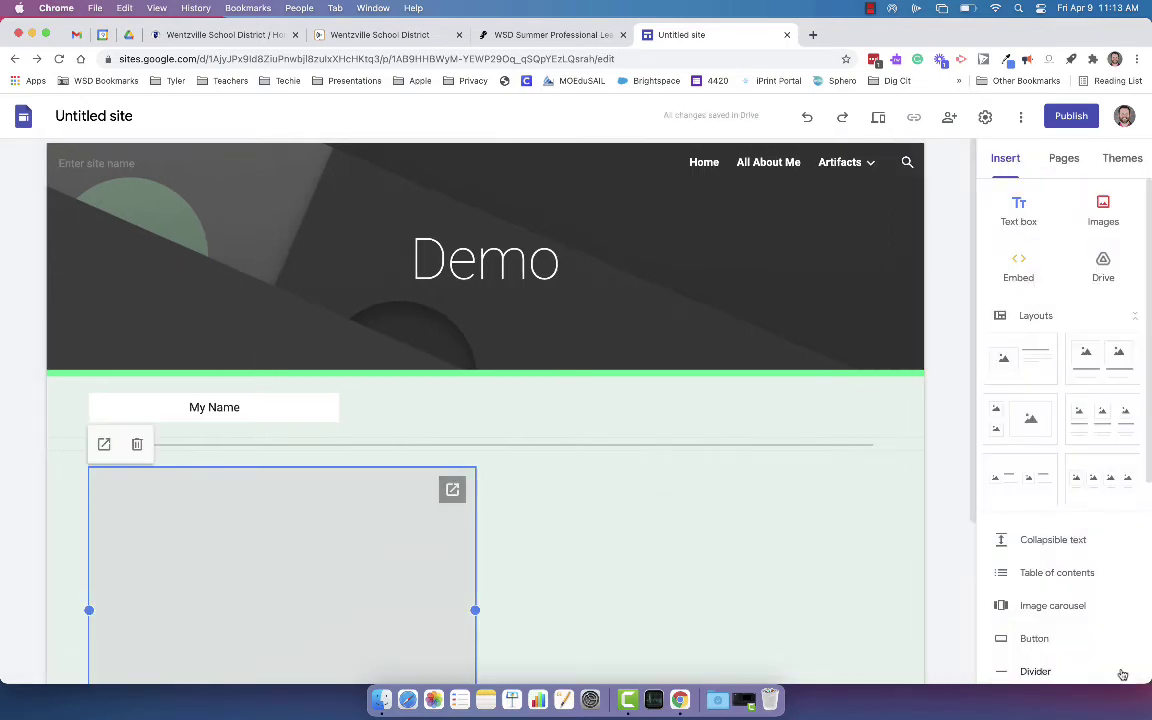
# Shrink the embedded PDF to about a third of its section's width and place it at the section's left edge.
pyautogui.scroll(-3, 851, 585)
pyautogui.scroll(2, 851, 585)
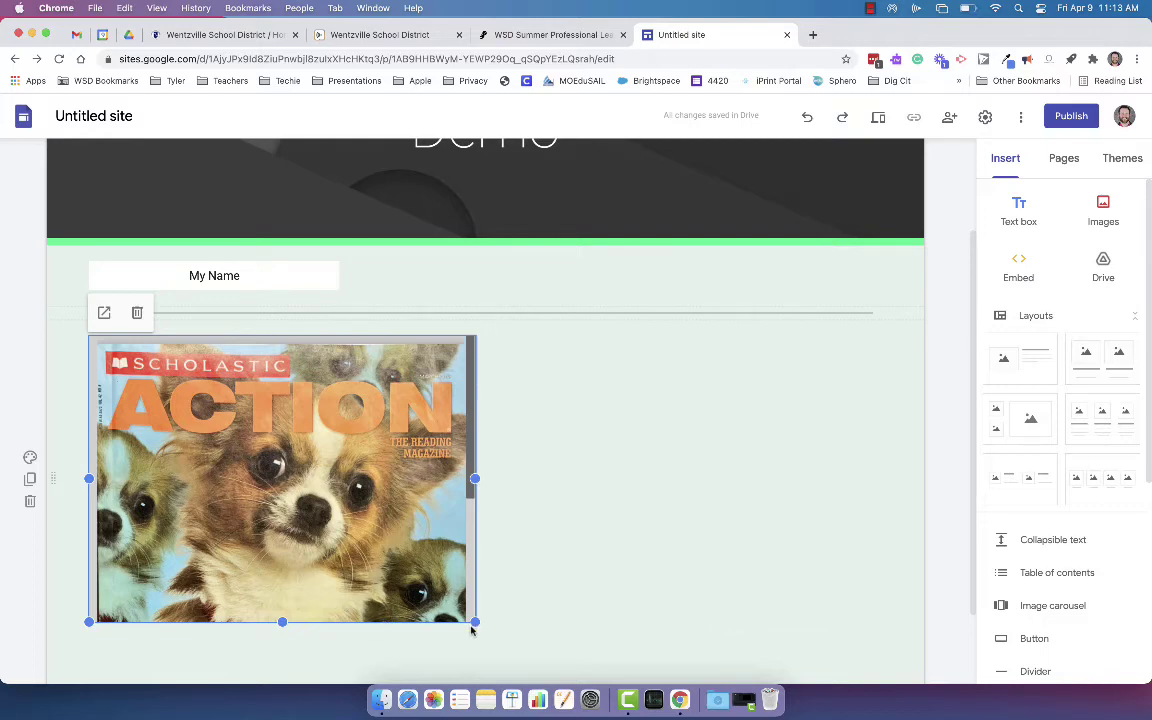
pyautogui.moveTo(474, 621); pyautogui.dragTo(302, 497)
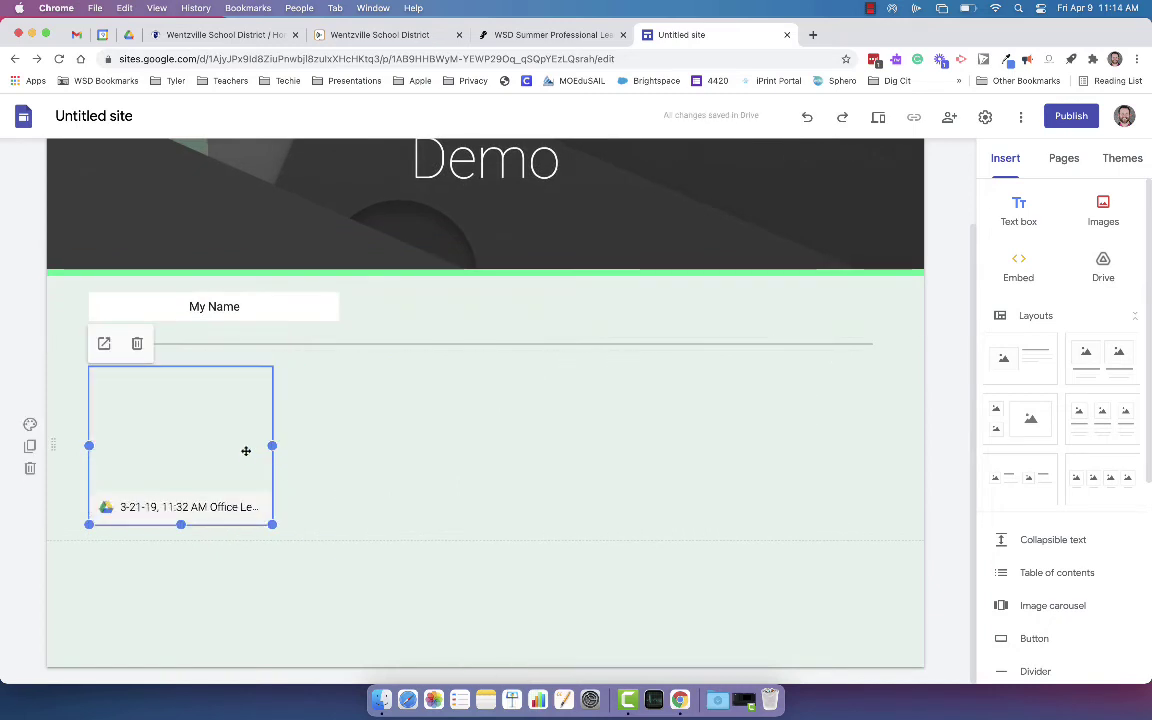
pyautogui.moveTo(181, 381); pyautogui.dragTo(471, 386)
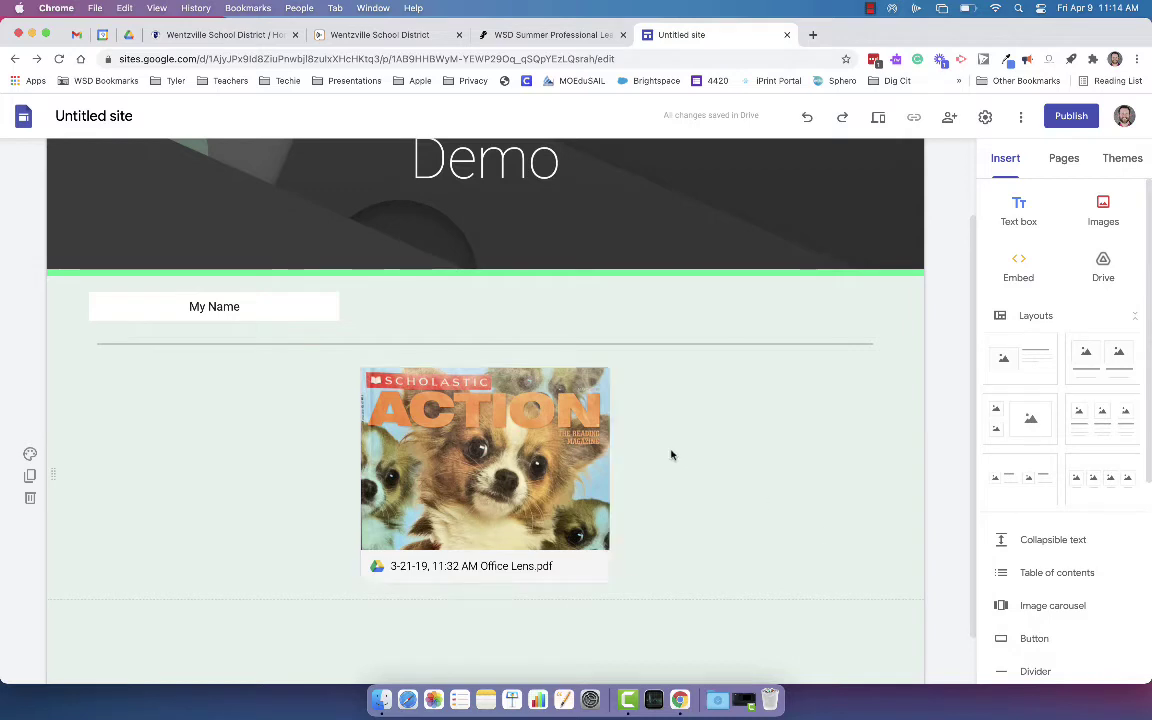
pyautogui.moveTo(536, 467); pyautogui.dragTo(211, 442)
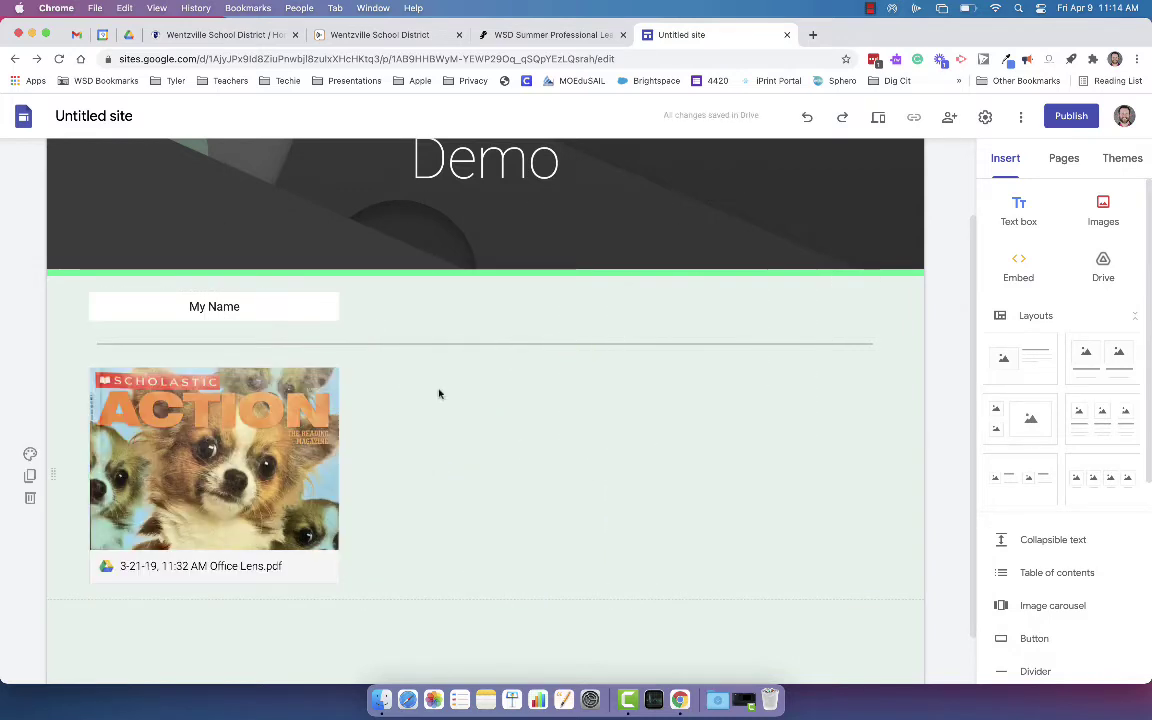
# Search Drive for "clearing cache" and insert the Clearing Cache document below the PDF on the Demo page.
pyautogui.click(1103, 265)
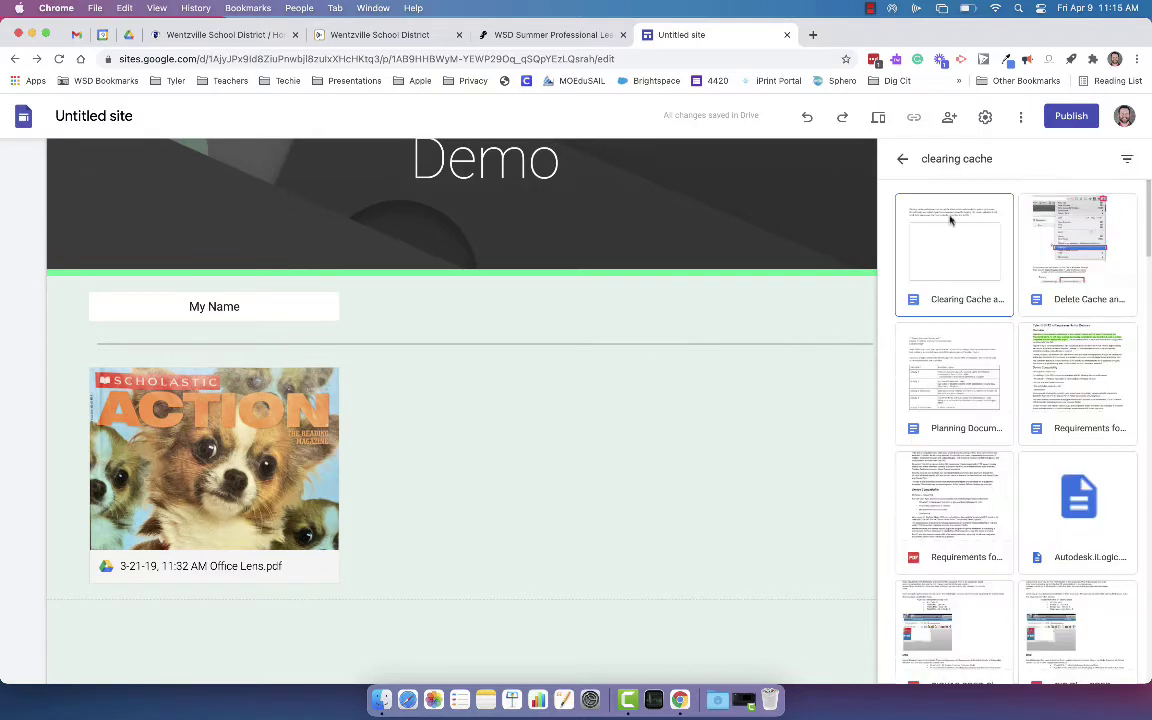
pyautogui.click(939, 229)
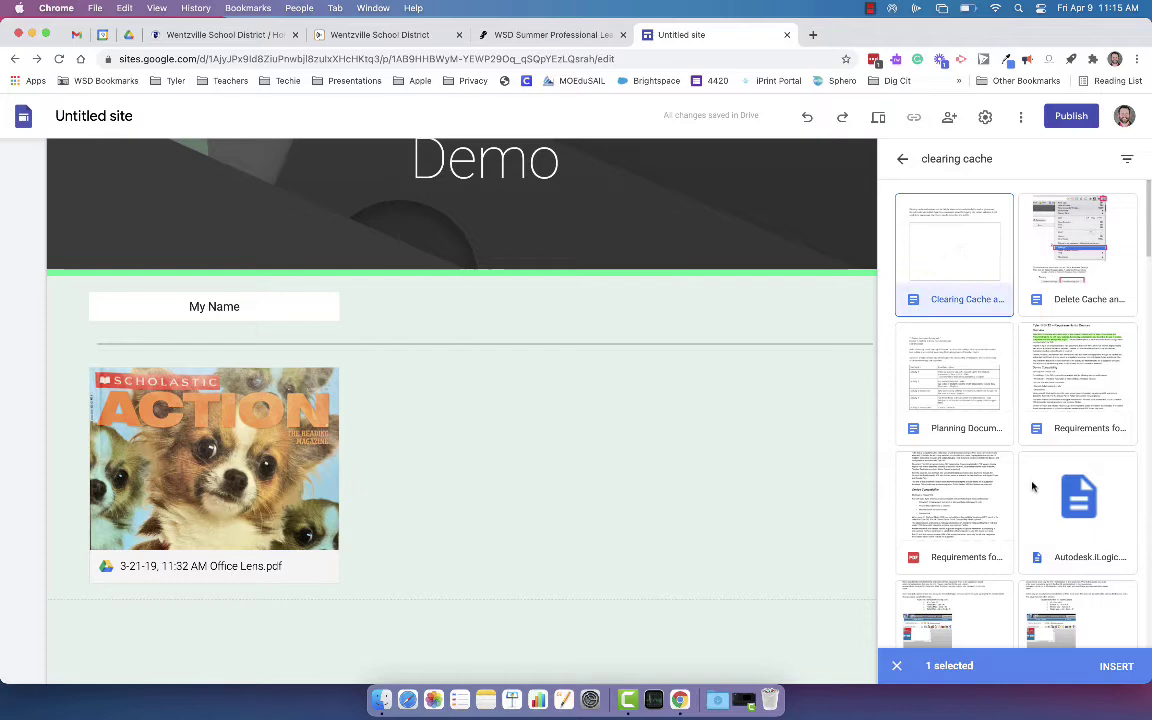
pyautogui.click(1116, 666)
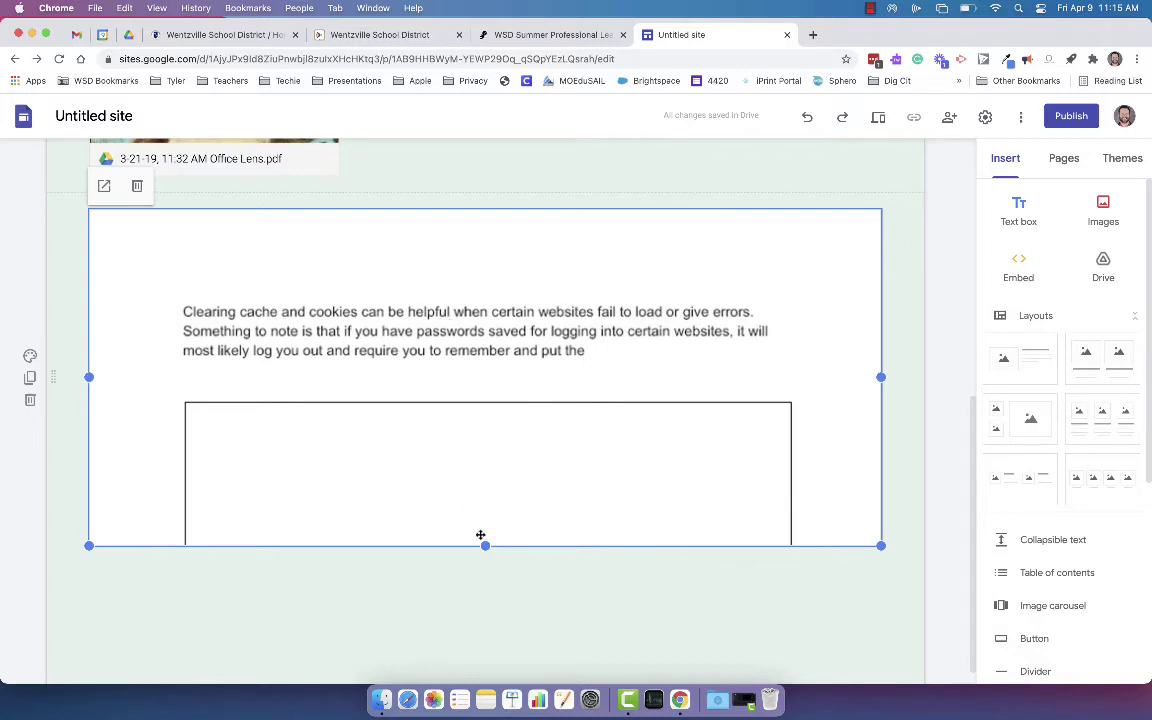
# Make the embedded Clearing Cache document taller, narrow it to about half the section's width and move it beside the PDF.
pyautogui.moveTo(485, 546); pyautogui.dragTo(483, 638)
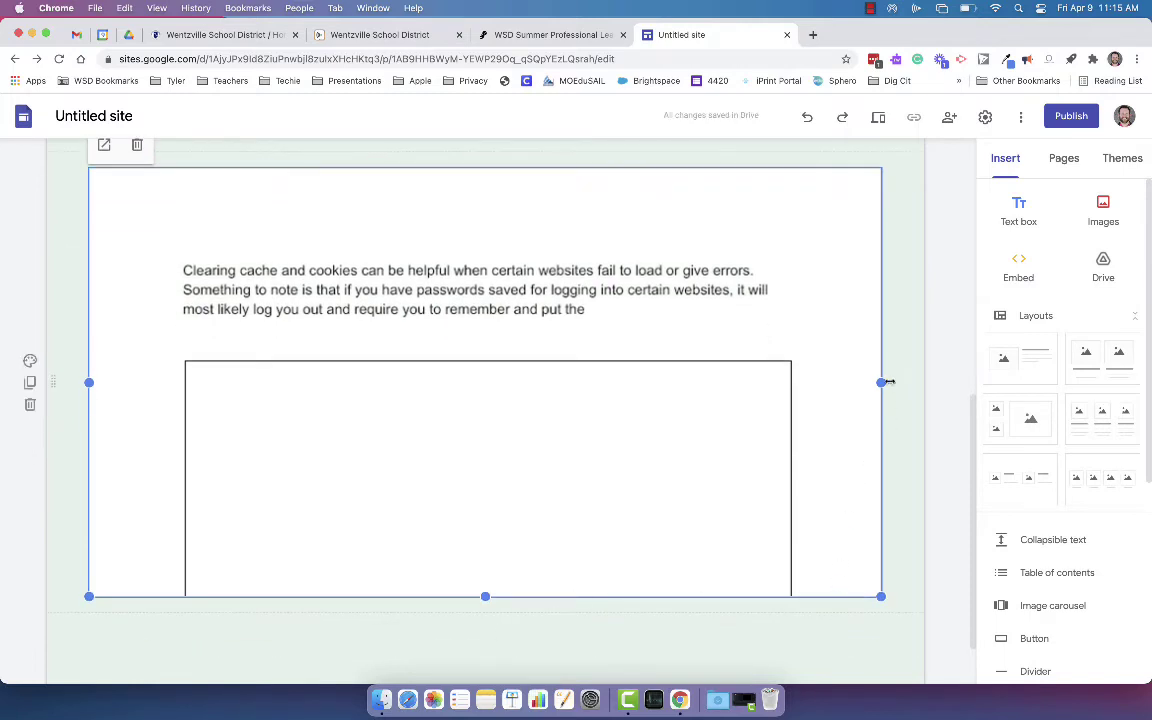
pyautogui.scroll(2, 761, 362)
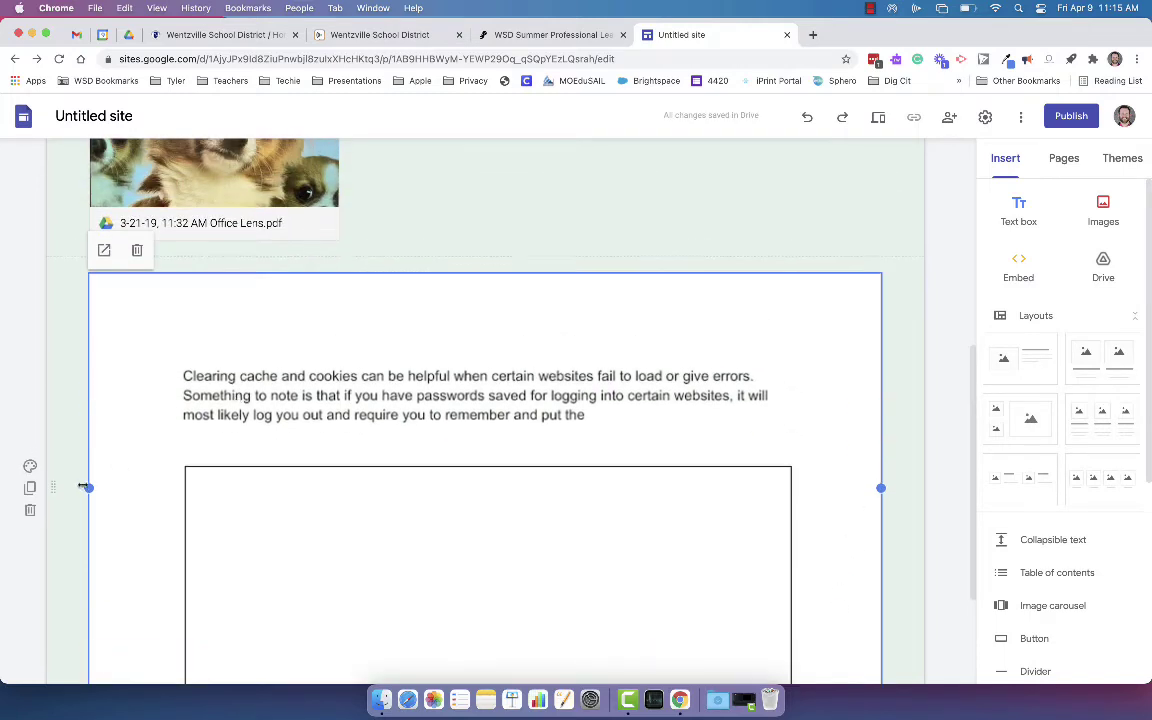
pyautogui.moveTo(83, 487); pyautogui.dragTo(522, 203)
pyautogui.scroll(3, 437, 455)
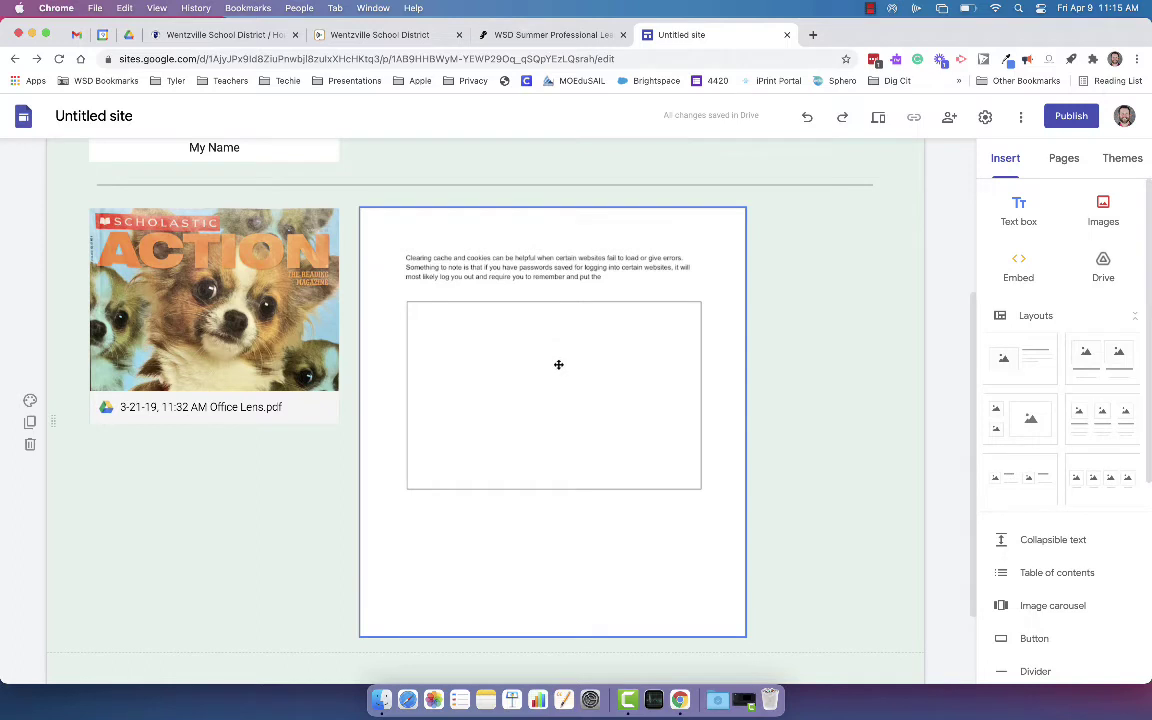
# Review the arrangement of the embedded files on the Demo page and the layouts and elements available to insert.
pyautogui.scroll(-1, 607, 465)
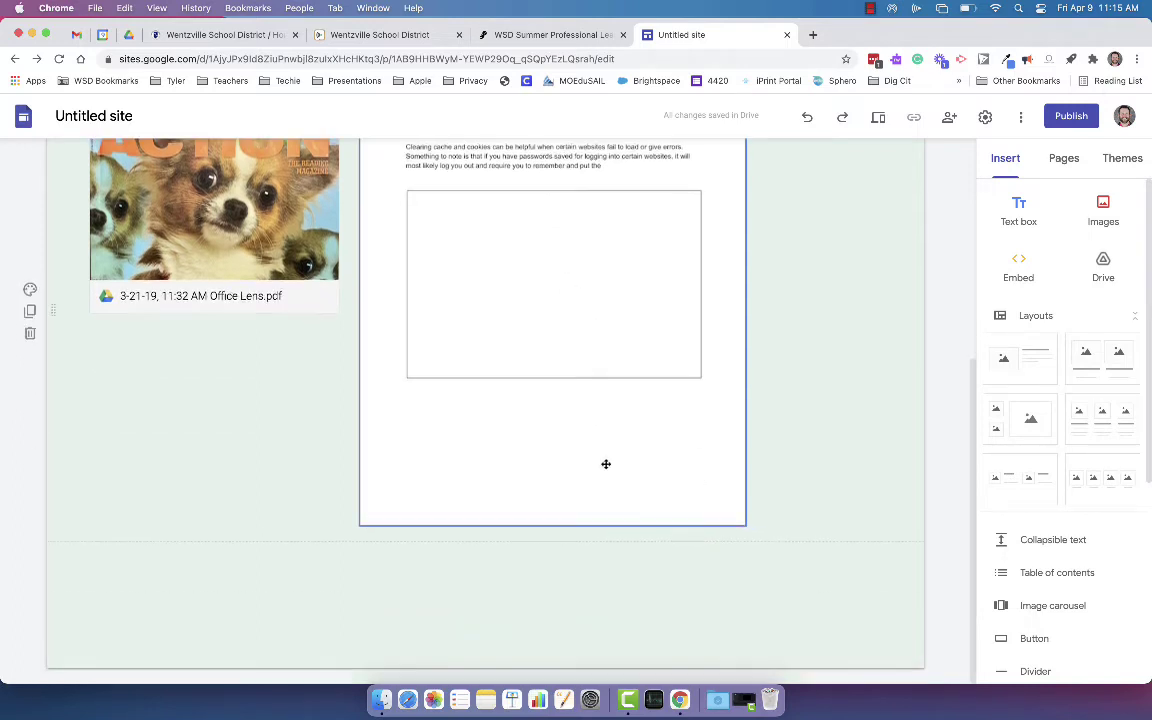
pyautogui.scroll(3, 607, 465)
pyautogui.scroll(-4, 607, 465)
pyautogui.scroll(1, 605, 464)
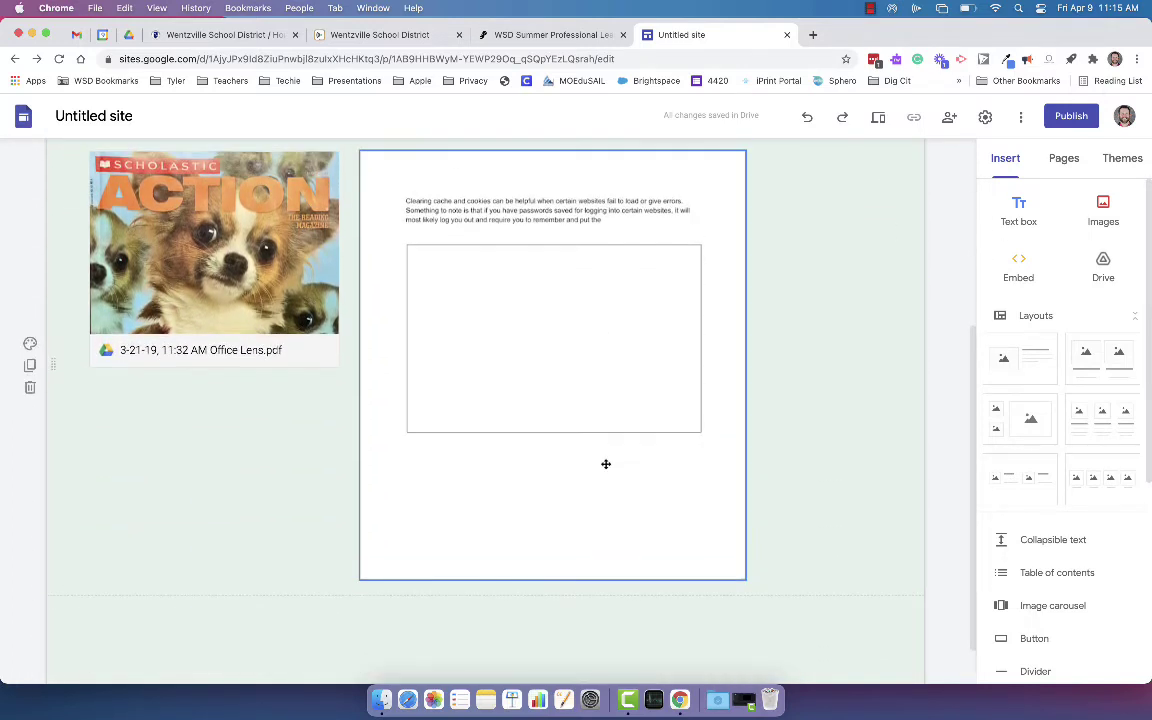
pyautogui.scroll(5, 605, 464)
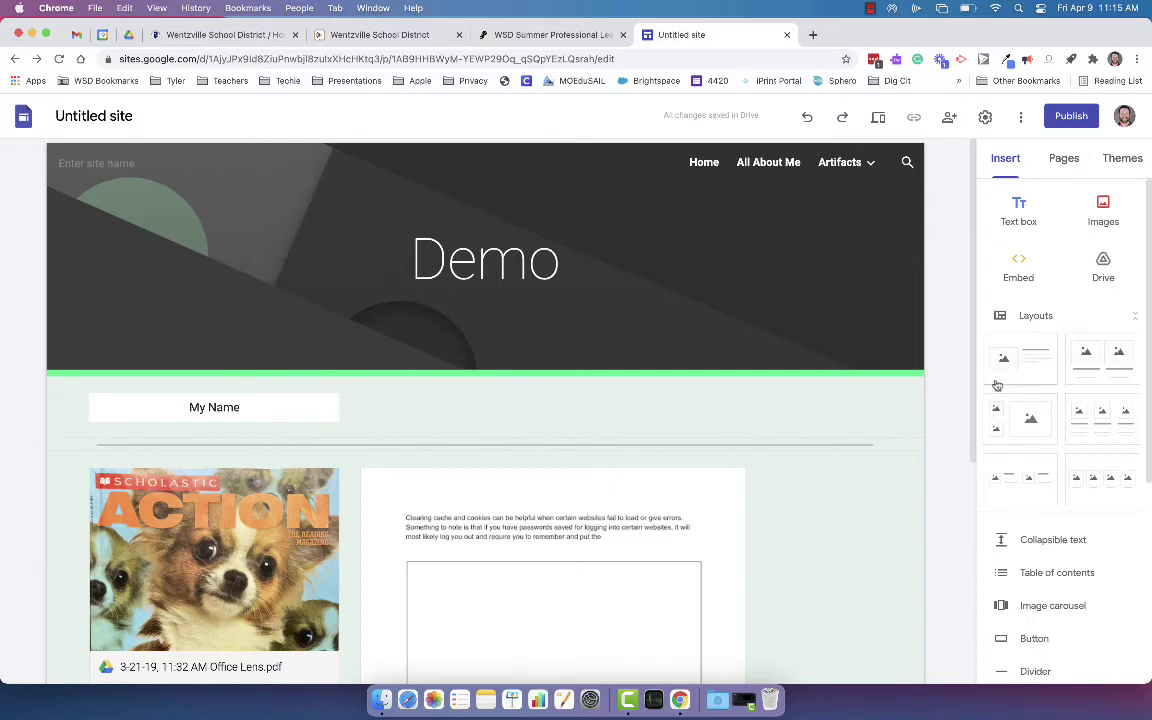
pyautogui.scroll(-1, 1127, 375)
pyautogui.scroll(1, 1127, 375)
pyautogui.scroll(-2, 1127, 375)
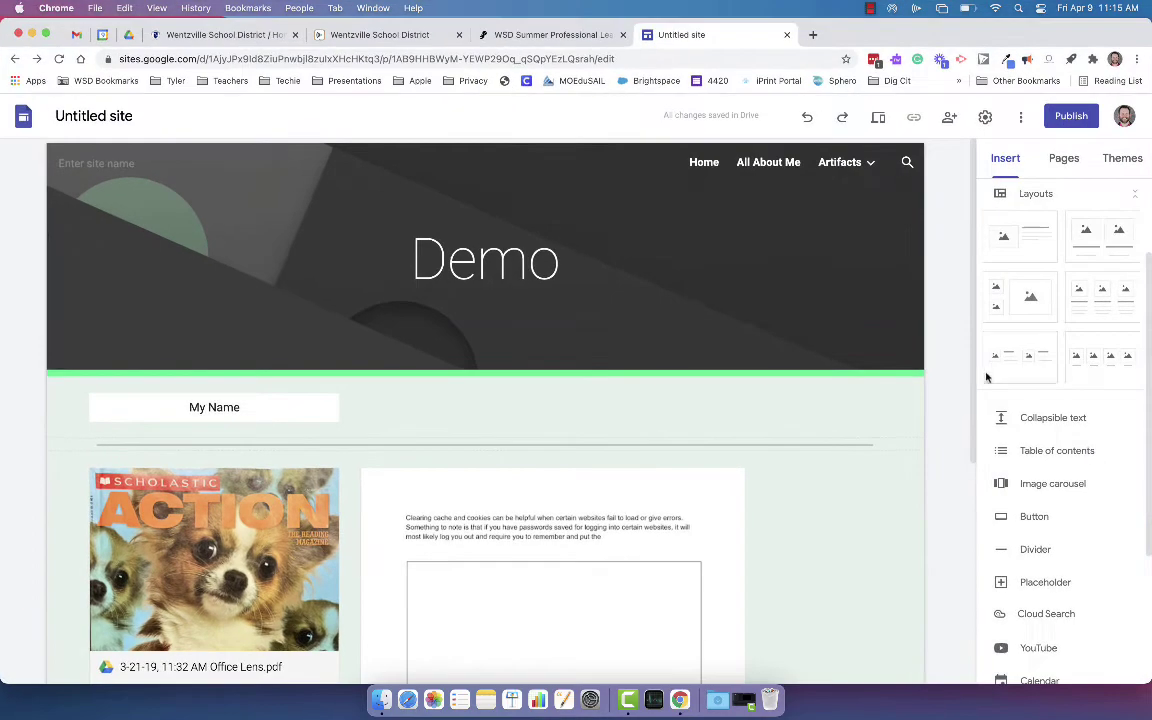
pyautogui.moveTo(774, 274)
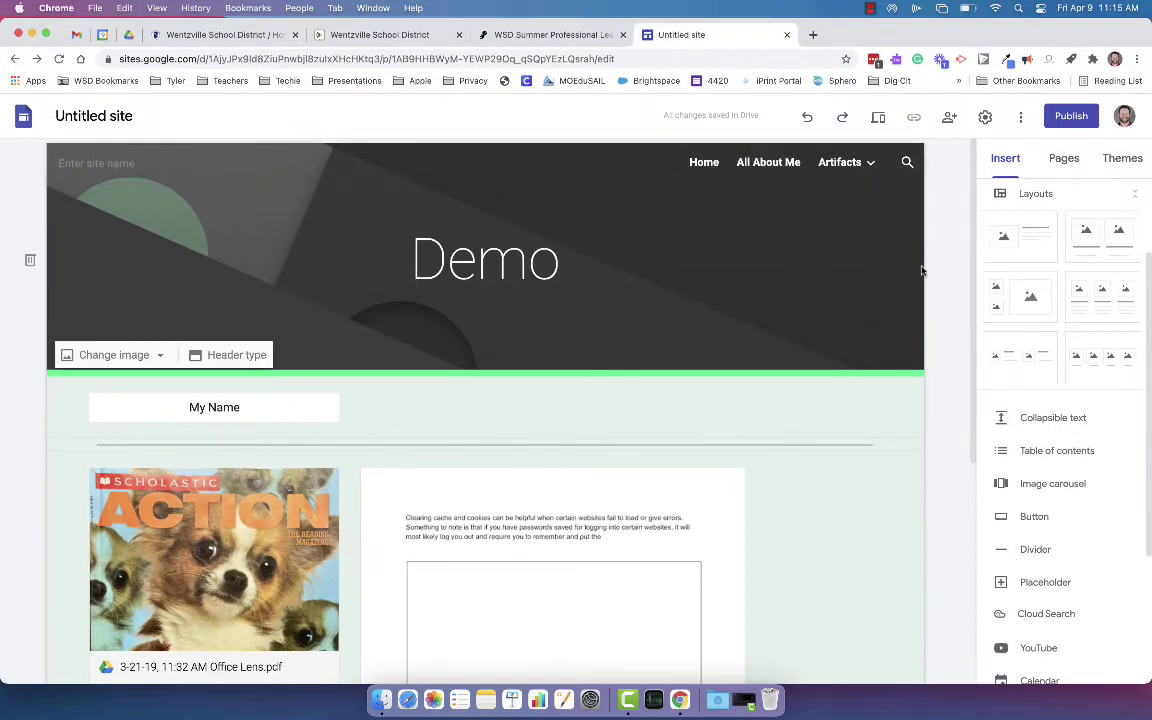
# Open the All About Me page and insert an image carousel with the Drive images QP Logo Orange and QP Logo Blue.png.
pyautogui.click(1065, 162)
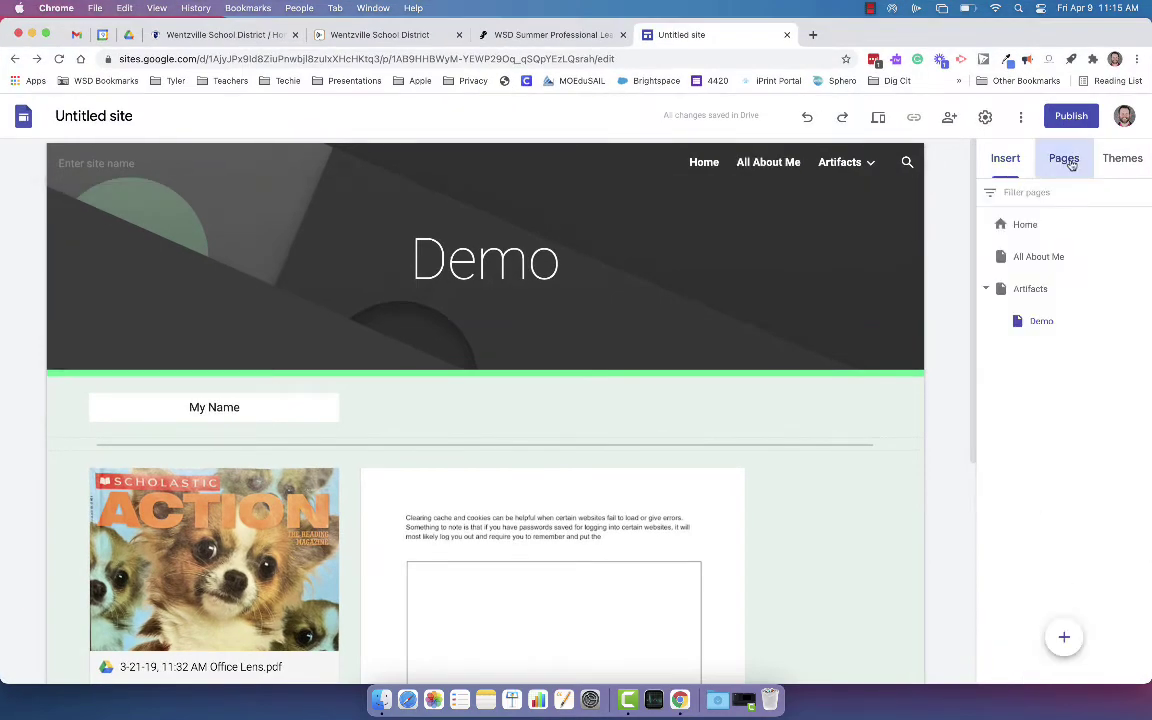
pyautogui.click(1047, 258)
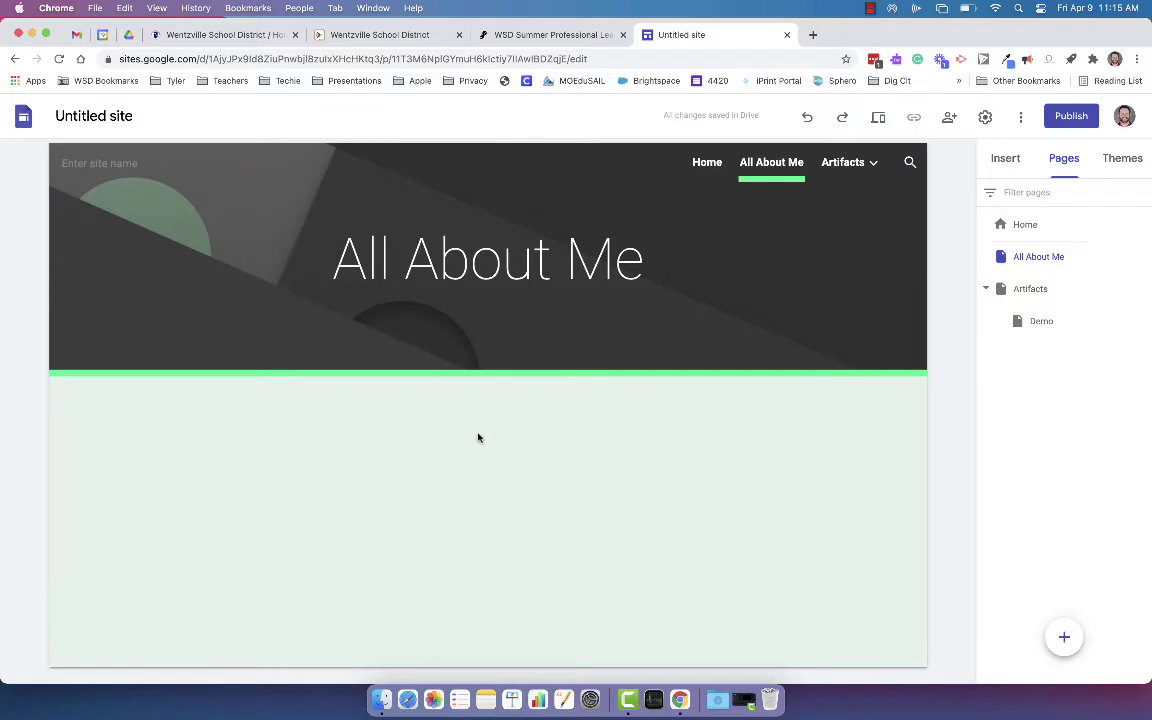
pyautogui.click(1007, 160)
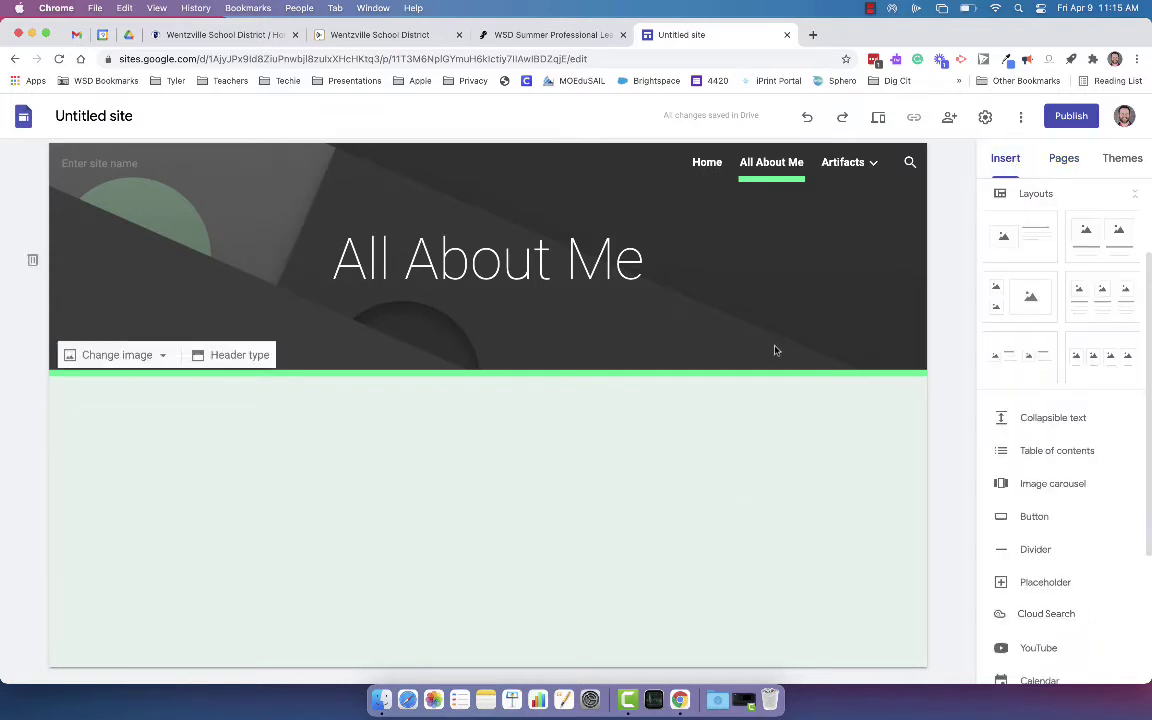
pyautogui.click(1053, 487)
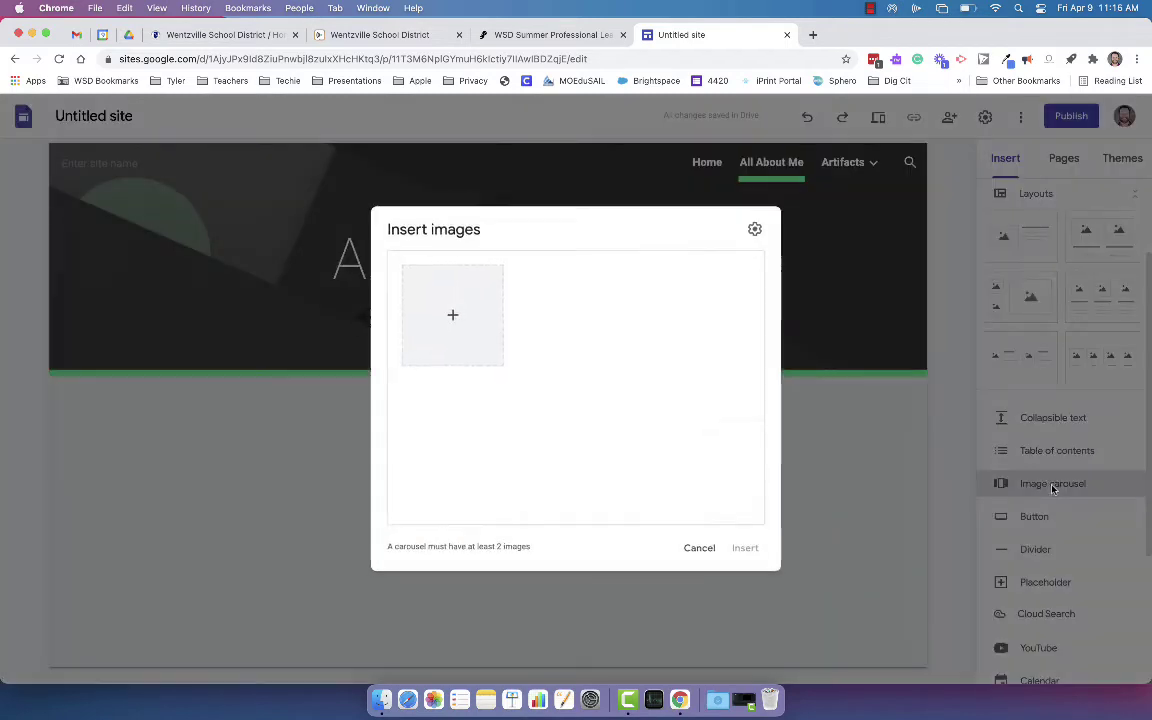
pyautogui.click(453, 317)
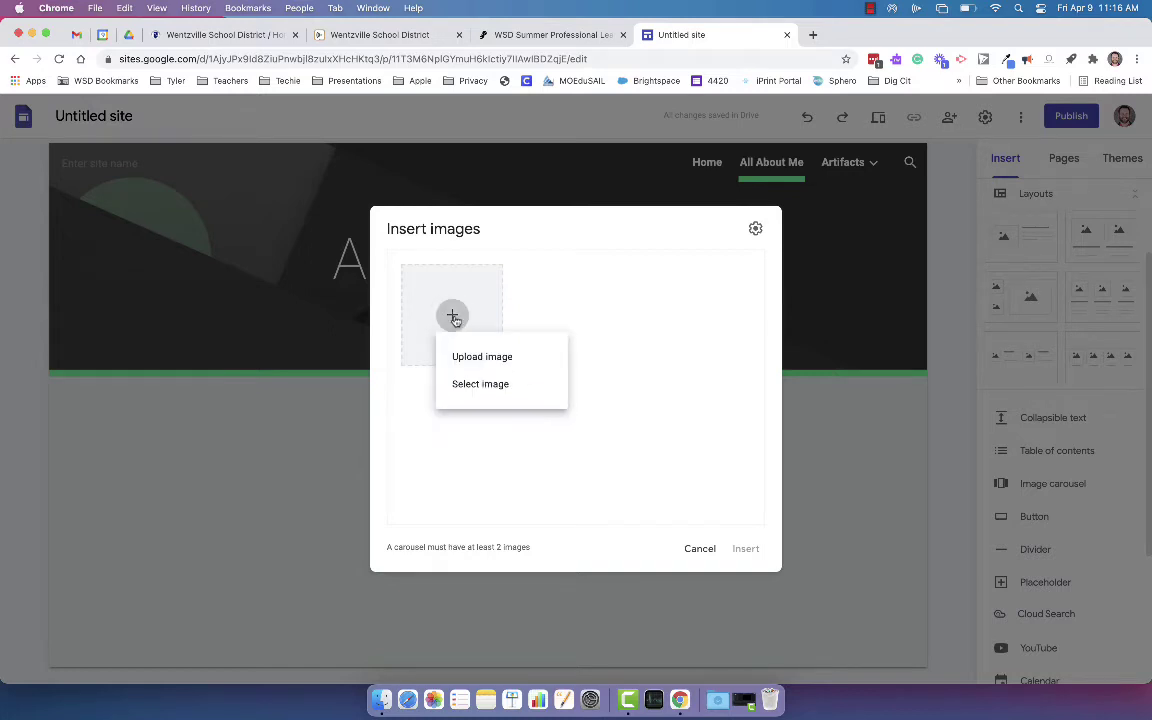
pyautogui.click(483, 385)
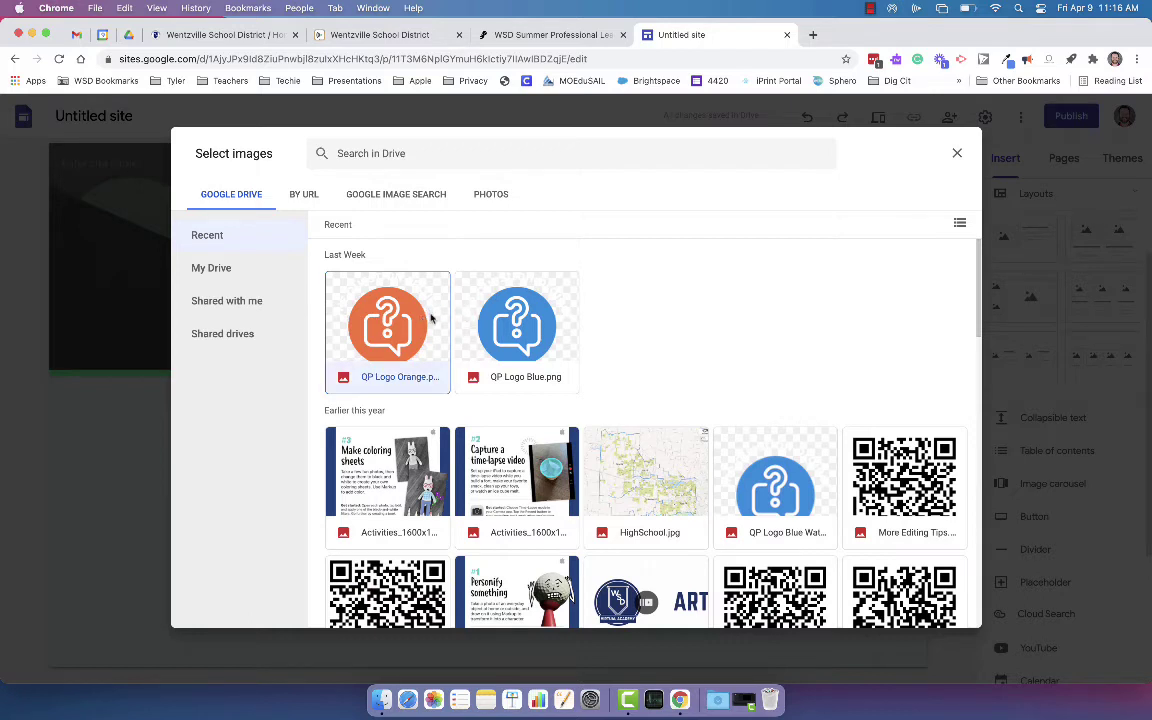
pyautogui.click(388, 287)
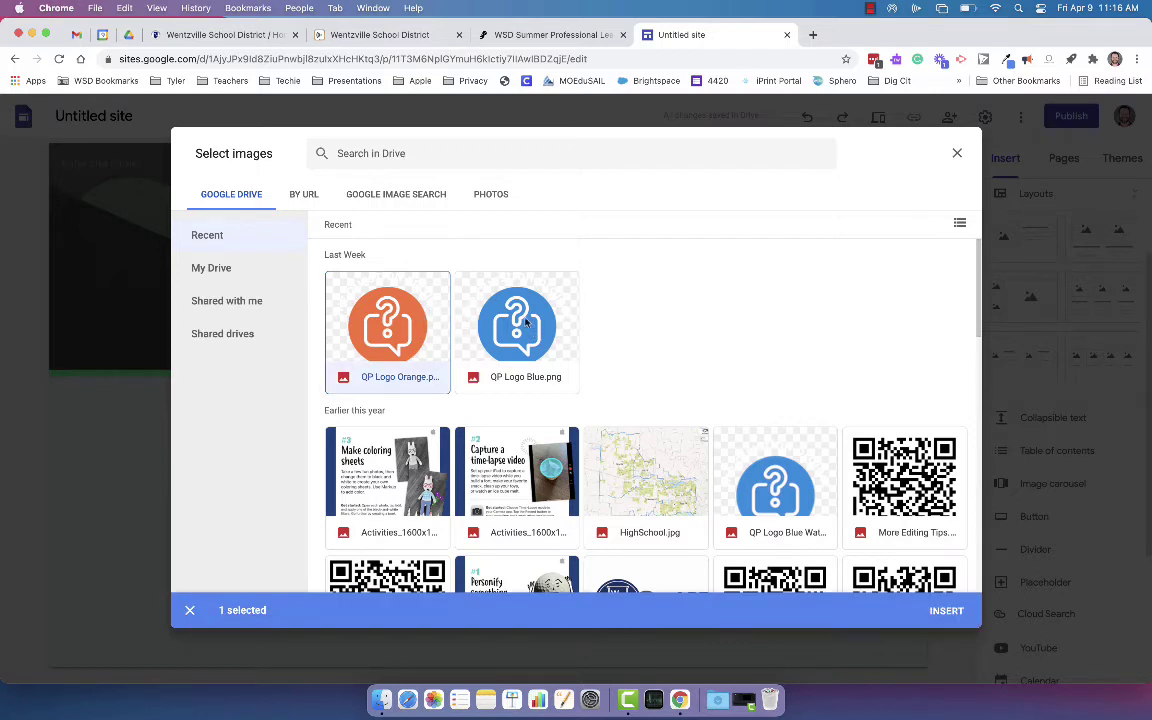
pyautogui.click(525, 321)
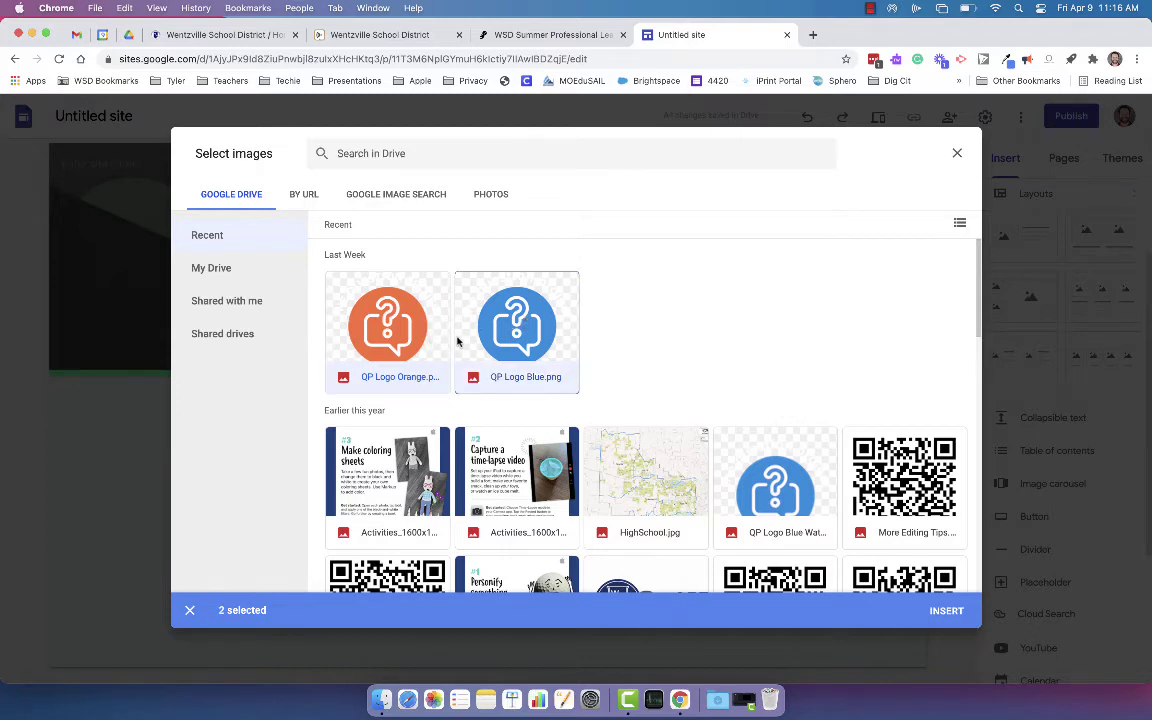
pyautogui.click(940, 611)
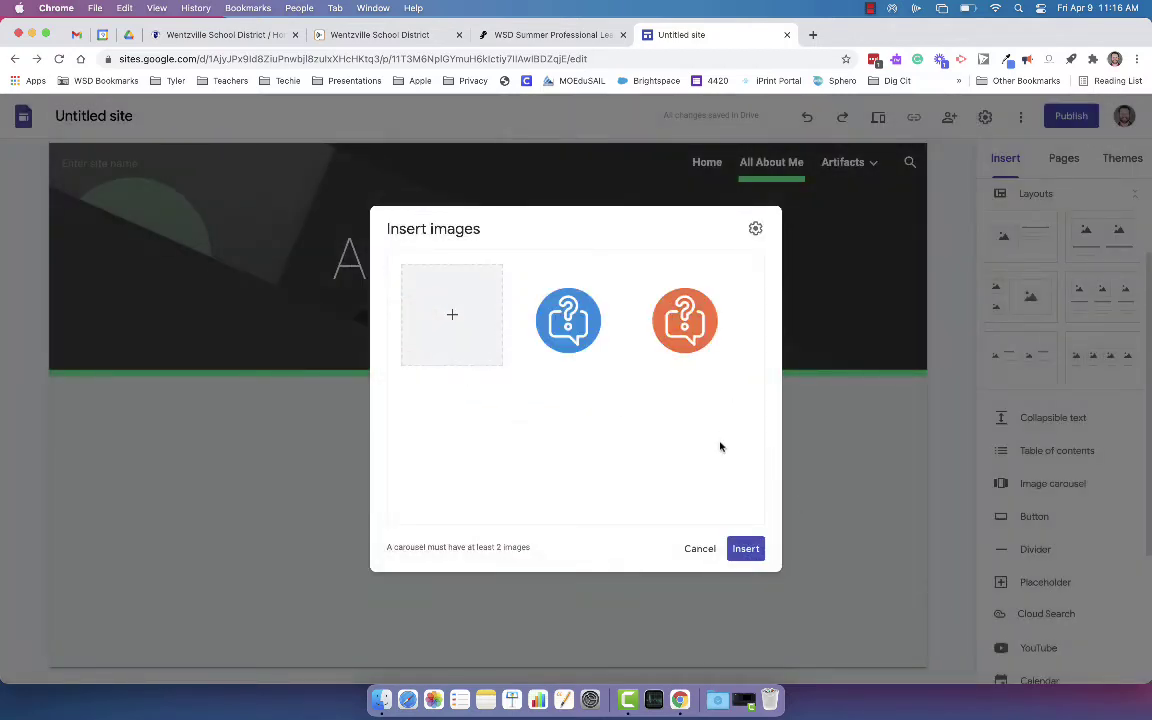
pyautogui.click(746, 549)
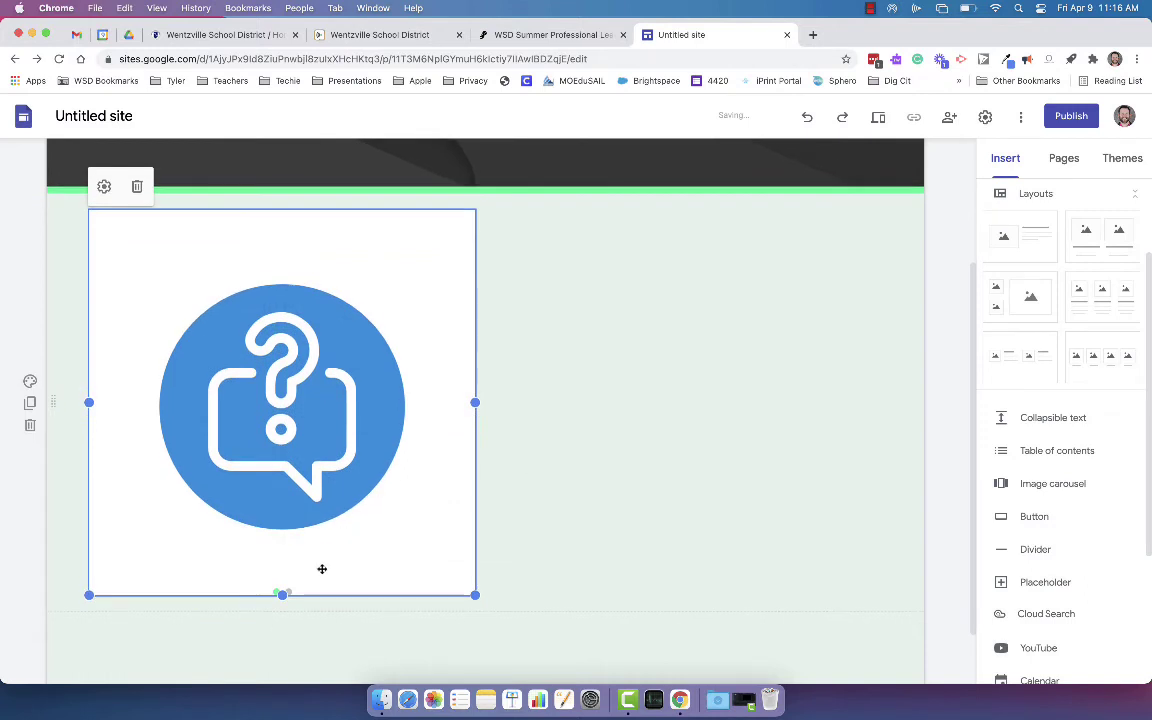
# Centre the image carousel horizontally in its section on the All About Me page.
pyautogui.moveTo(288, 592); pyautogui.dragTo(532, 327)
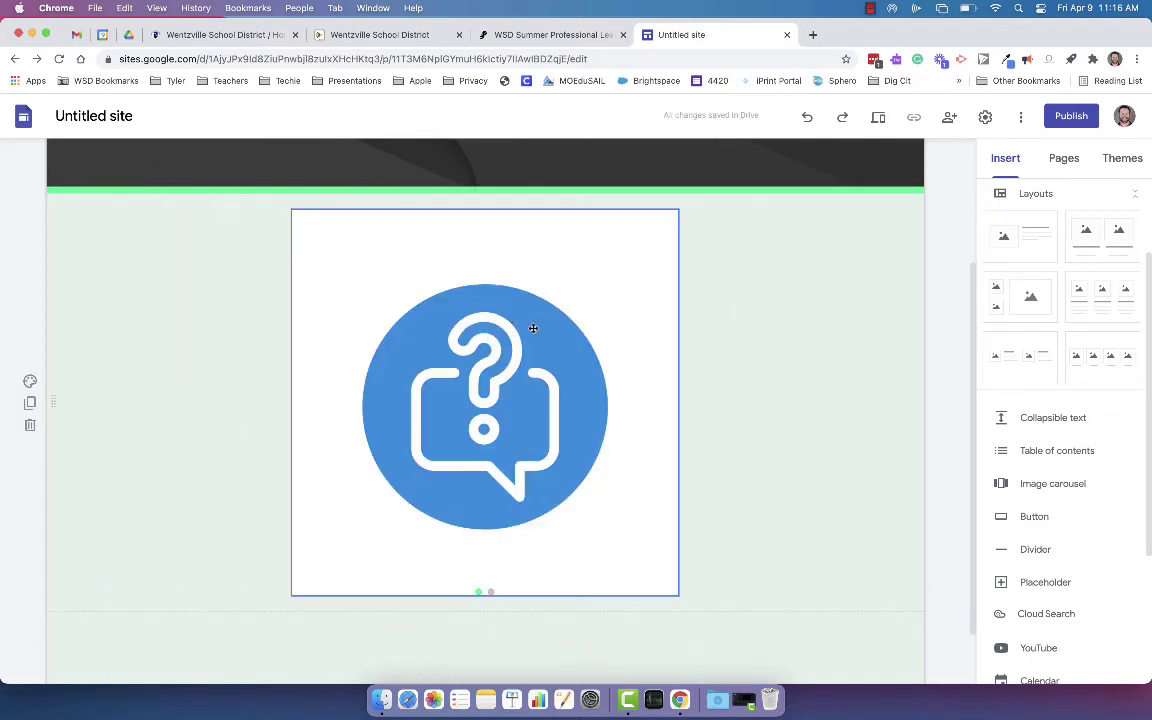
pyautogui.scroll(3, 765, 444)
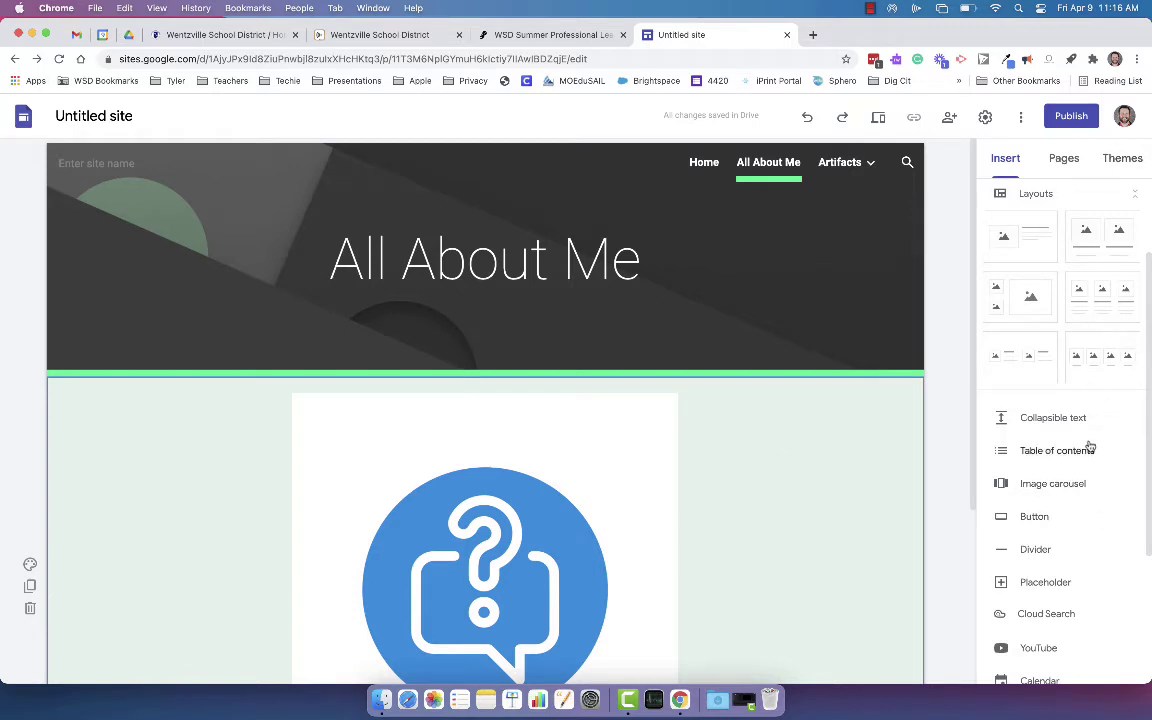
pyautogui.scroll(-3, 1090, 445)
pyautogui.scroll(-3, 704, 620)
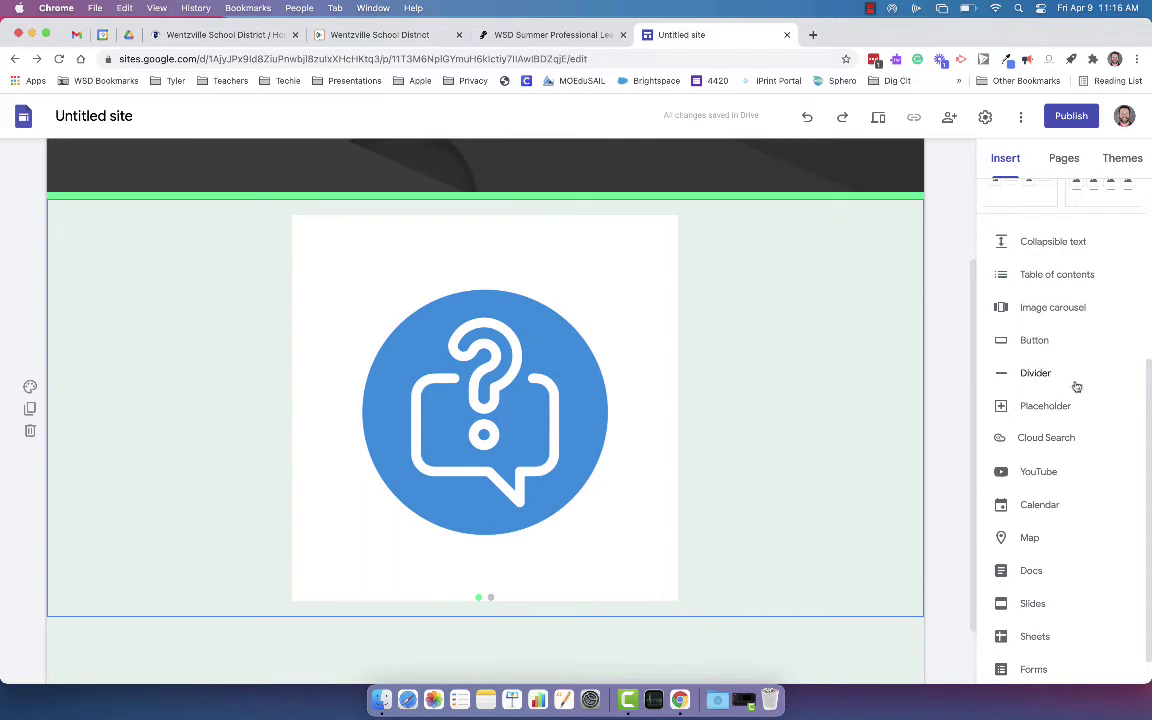
# Insert a divider and a three-column image-and-text layout below the image carousel on the All About Me page.
pyautogui.click(1044, 376)
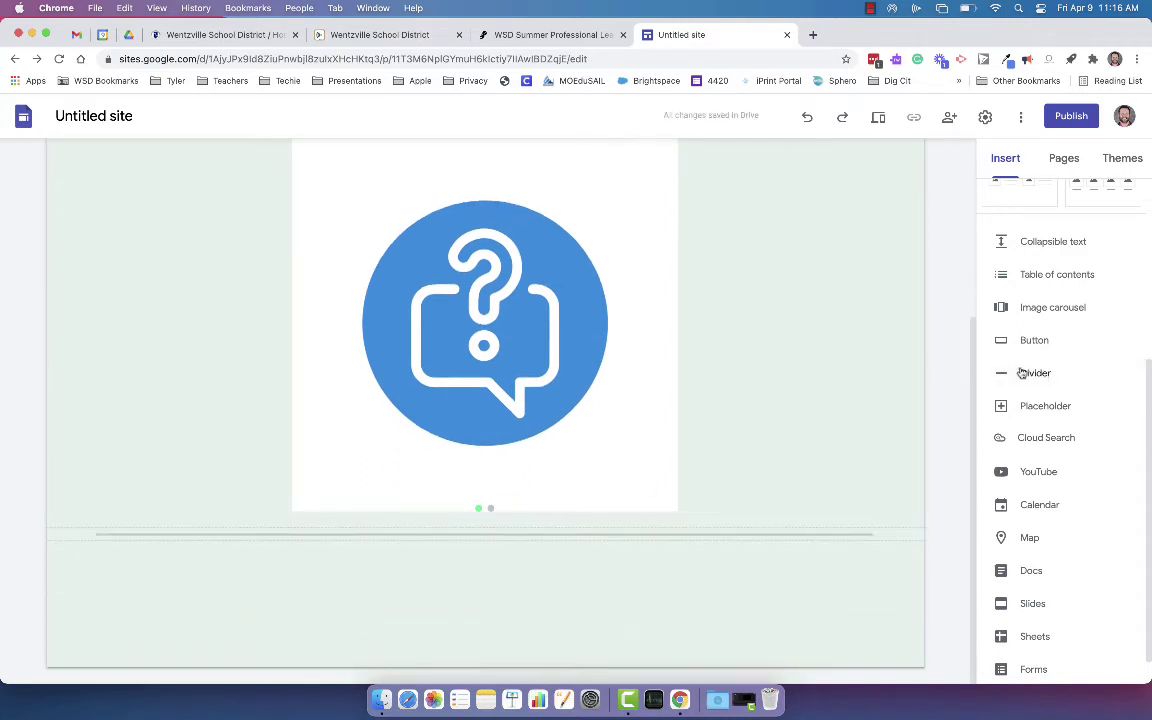
pyautogui.scroll(4, 1041, 287)
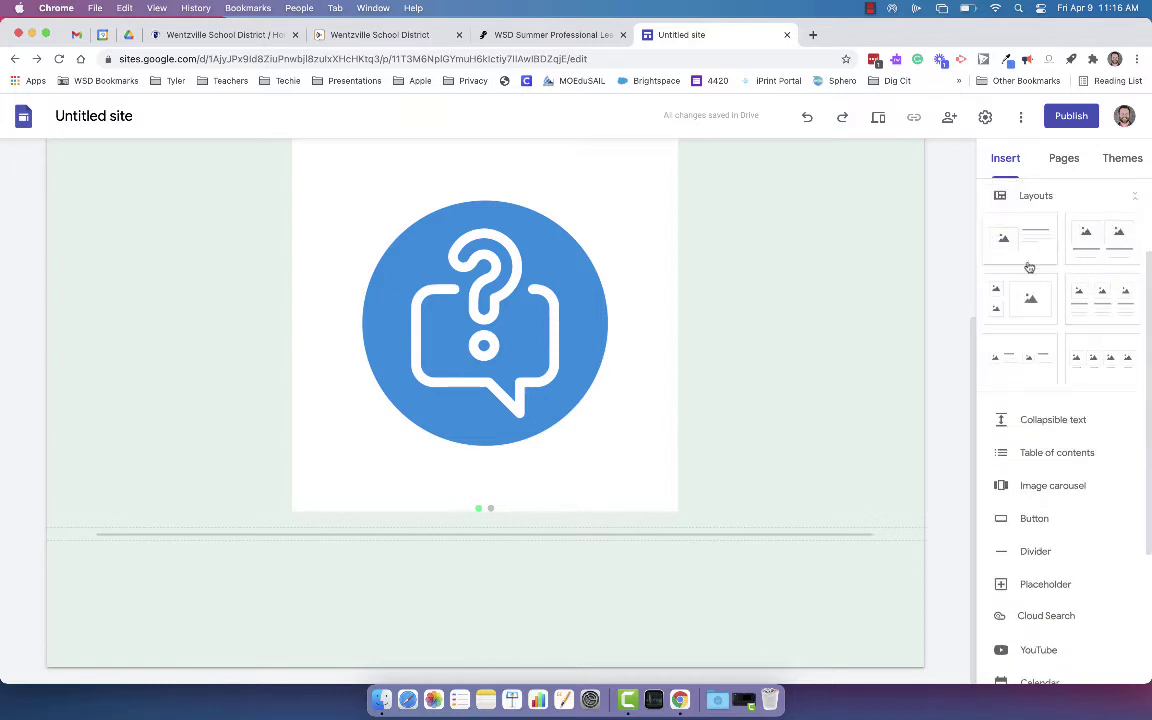
pyautogui.scroll(1, 1052, 306)
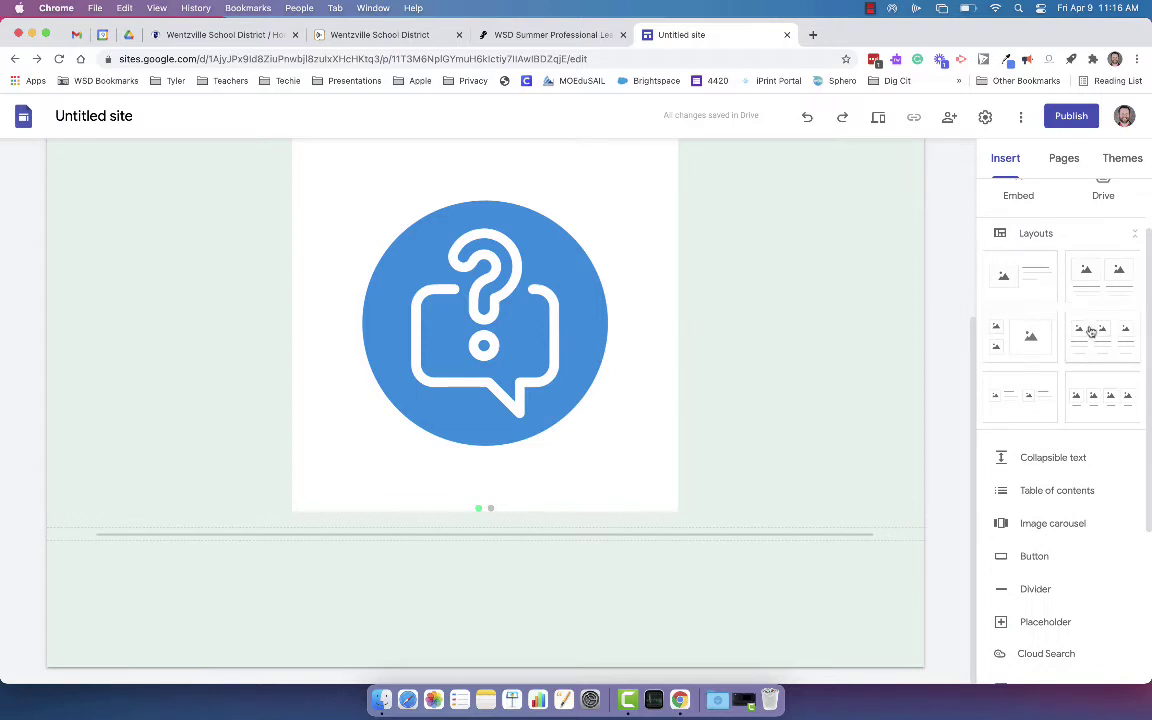
pyautogui.click(1107, 343)
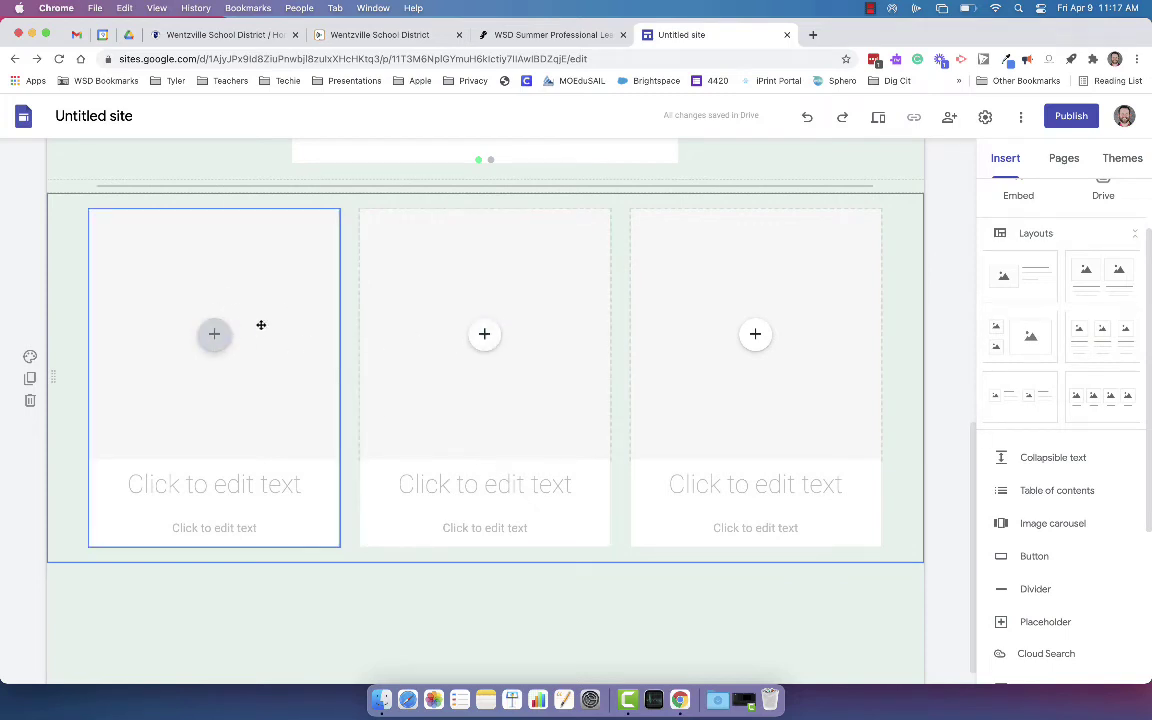
pyautogui.click(270, 484)
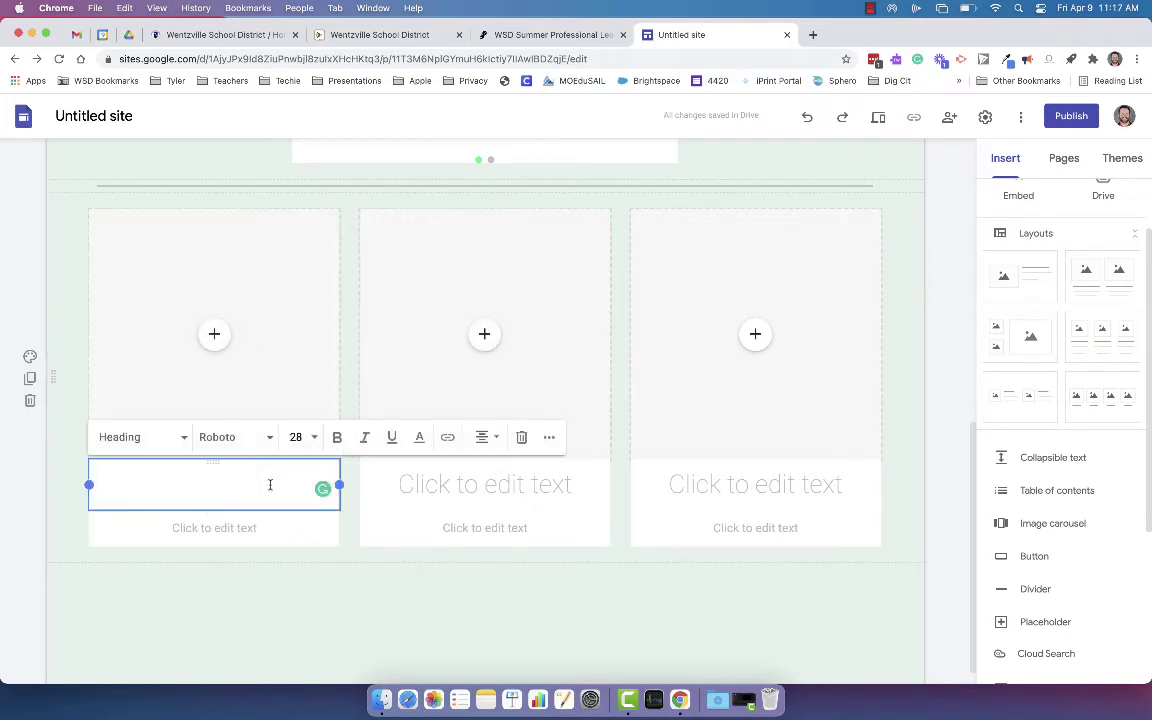
pyautogui.click(240, 528)
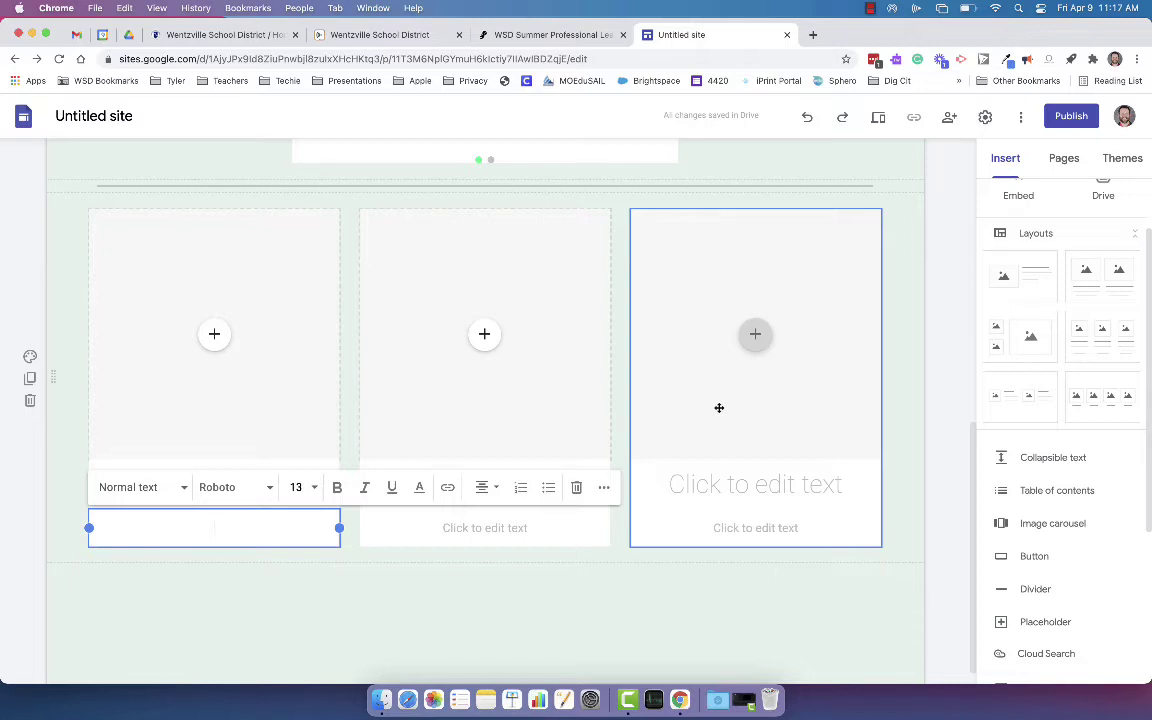
# Delete the three-column layout section and the divider below the image carousel.
pyautogui.scroll(5, 767, 361)
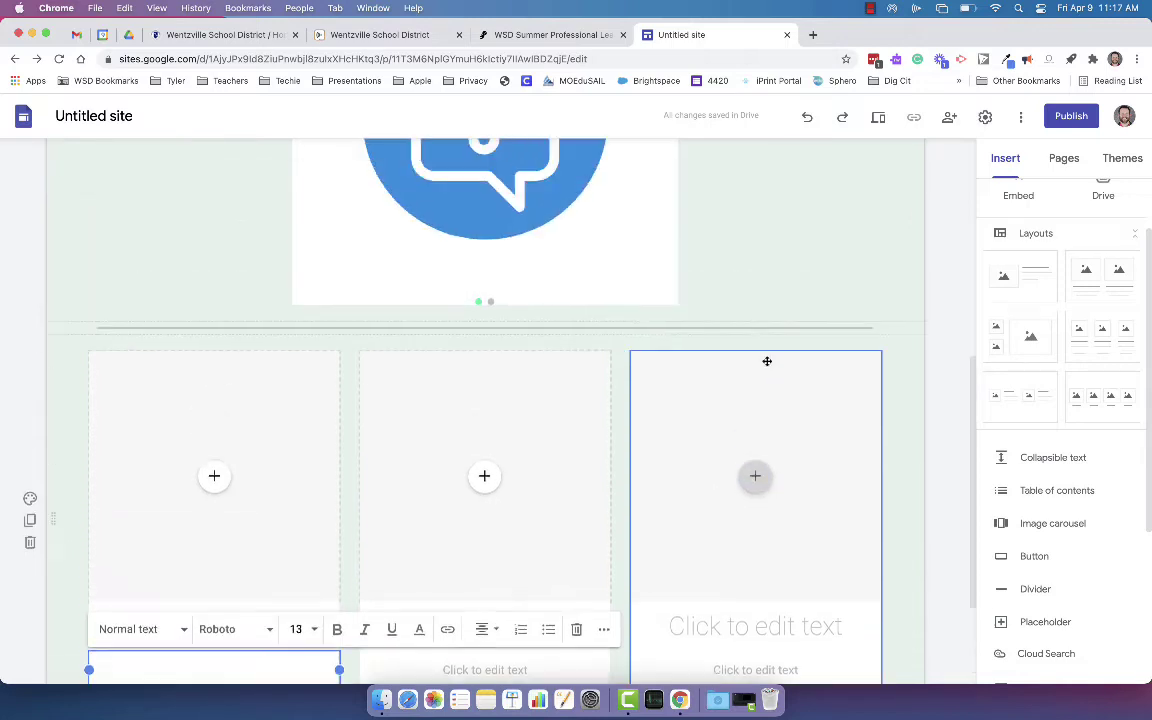
pyautogui.scroll(-1, 1037, 397)
pyautogui.scroll(-2, 1037, 397)
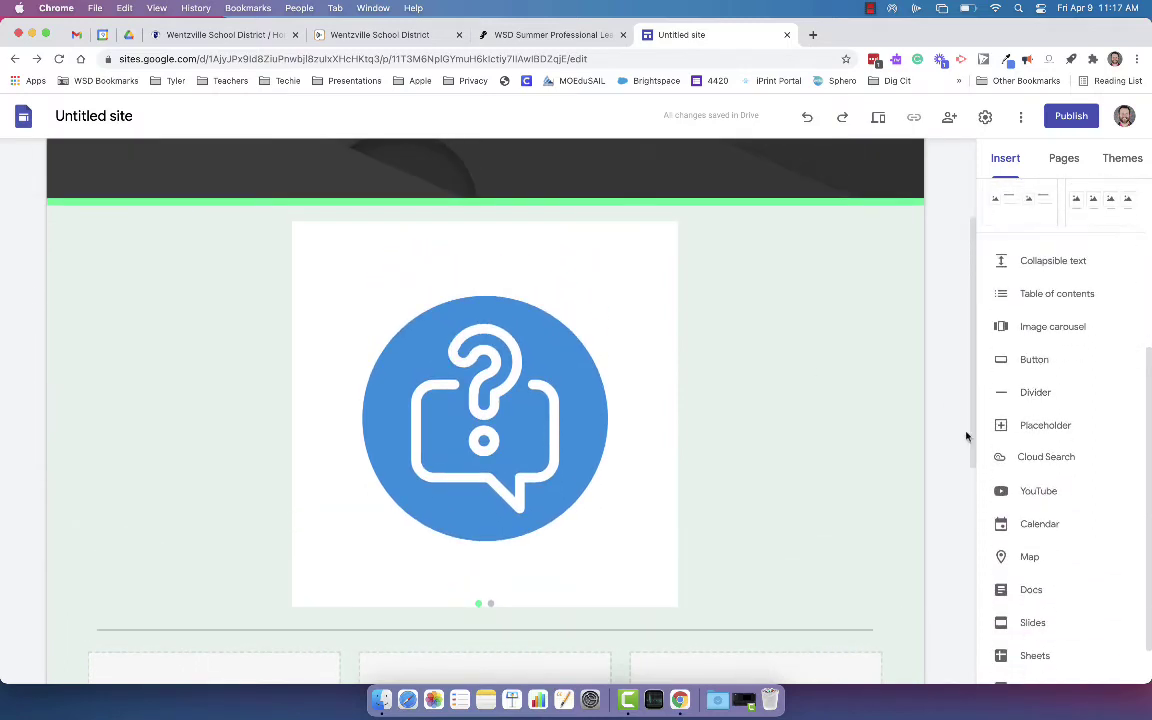
pyautogui.scroll(-5, 926, 440)
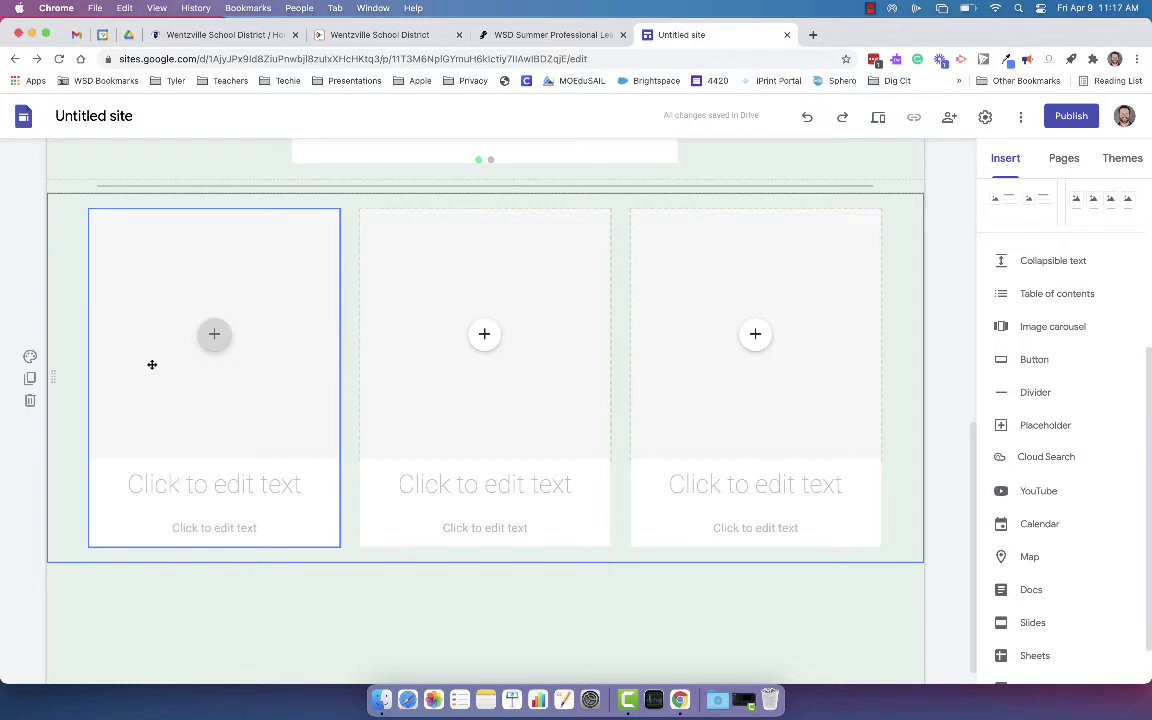
pyautogui.scroll(2, 152, 364)
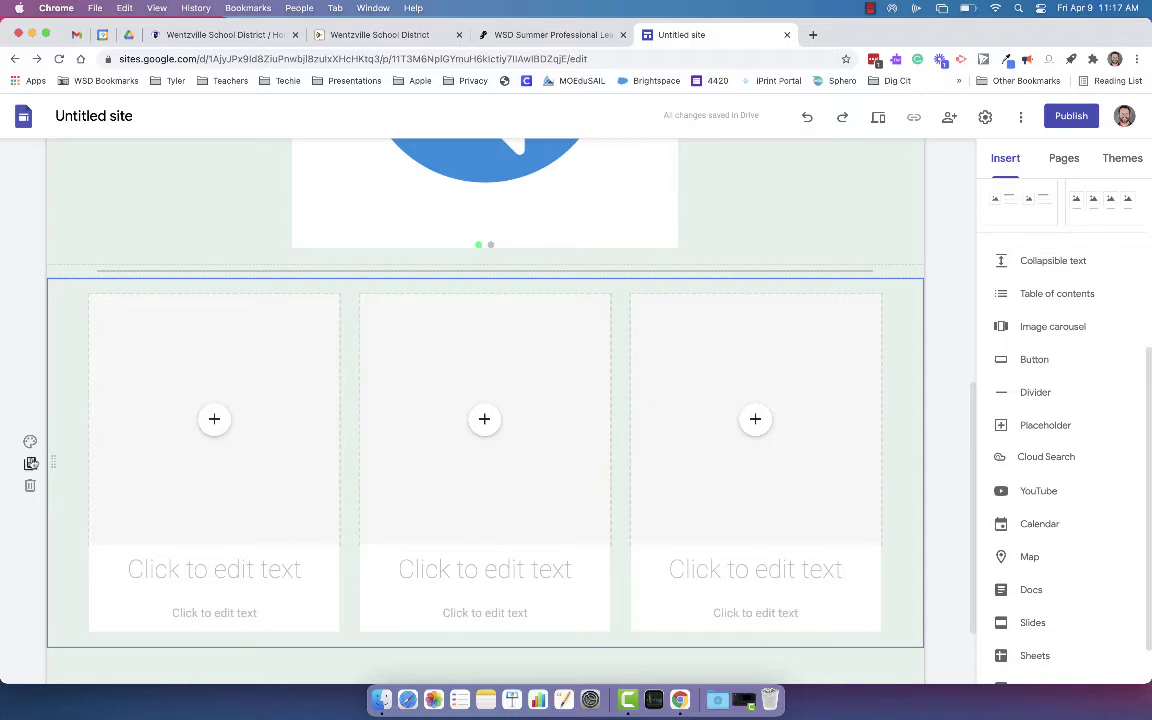
pyautogui.click(30, 487)
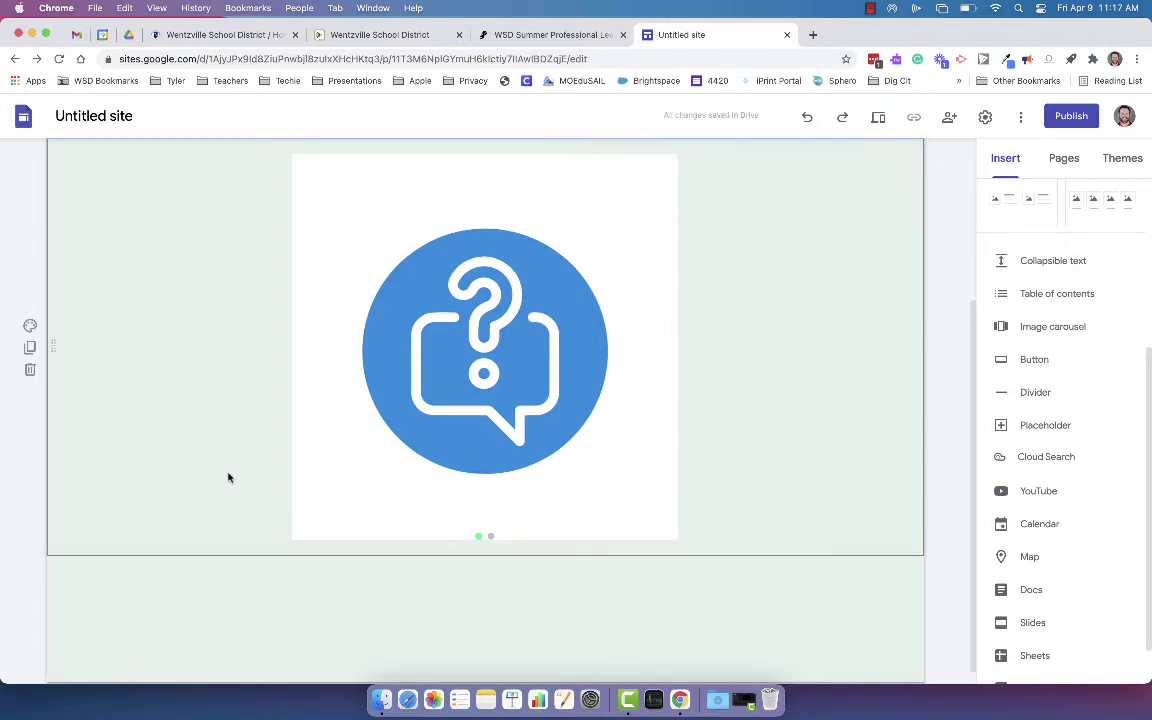
# Insert the three-column image-and-text layout again and set its section background to Emphasis 1.
pyautogui.scroll(-1, 228, 477)
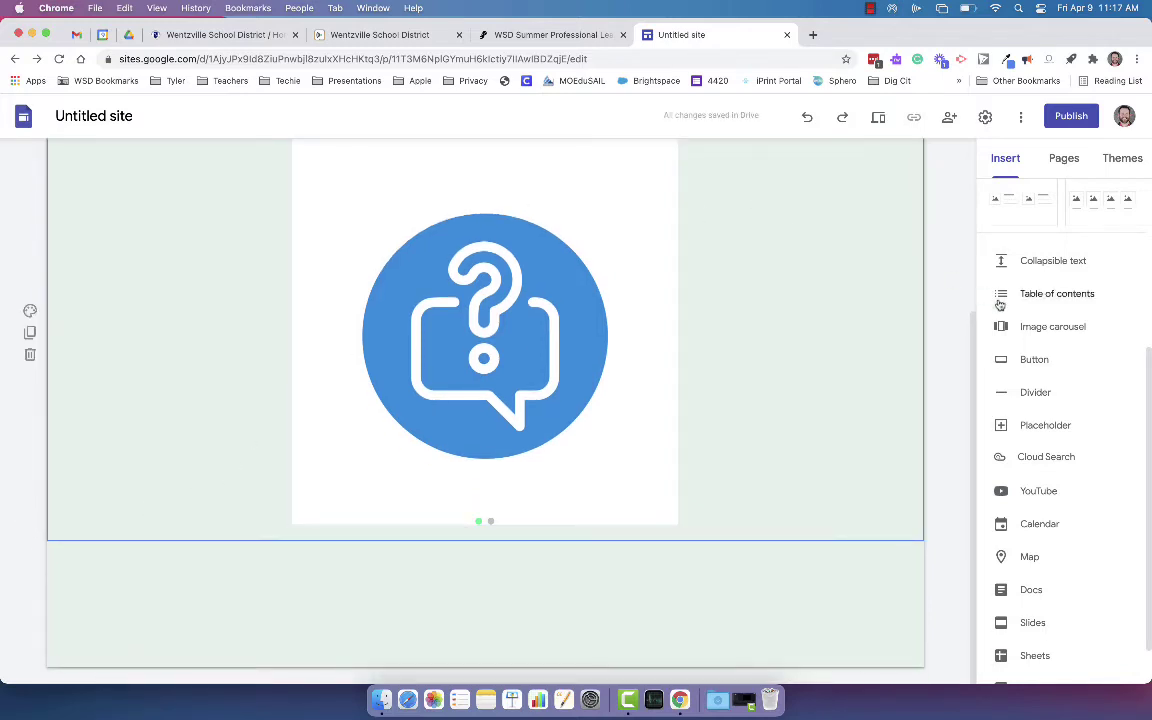
pyautogui.scroll(3, 1032, 240)
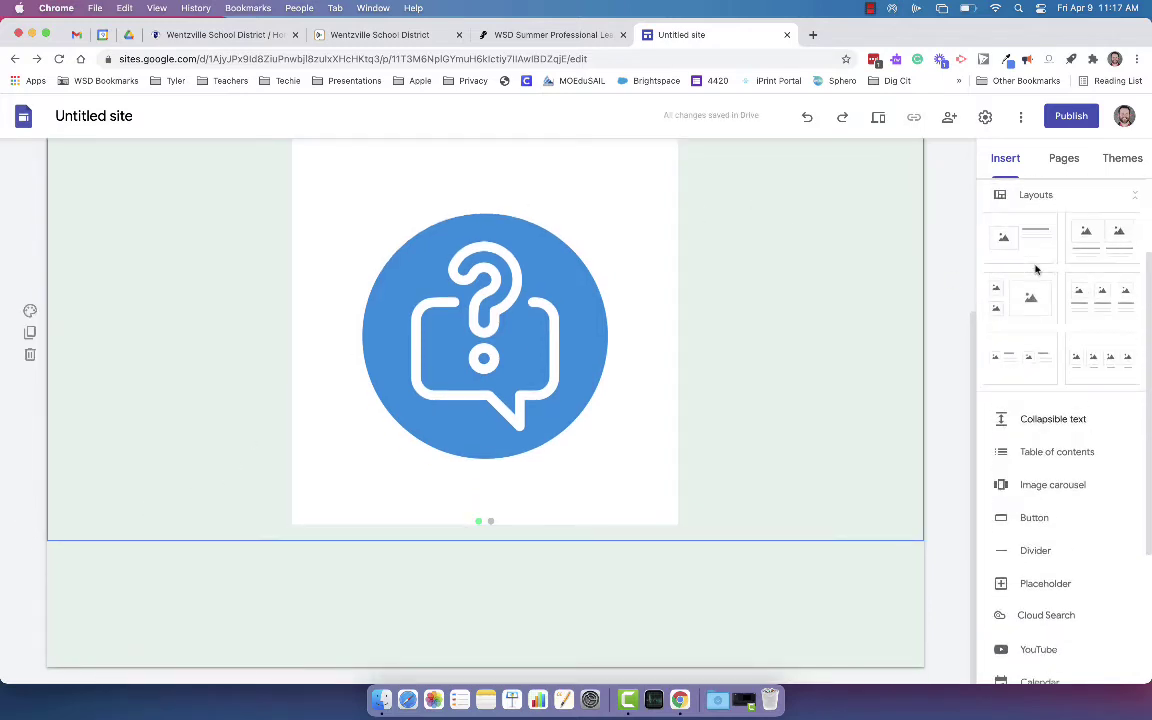
pyautogui.click(1095, 290)
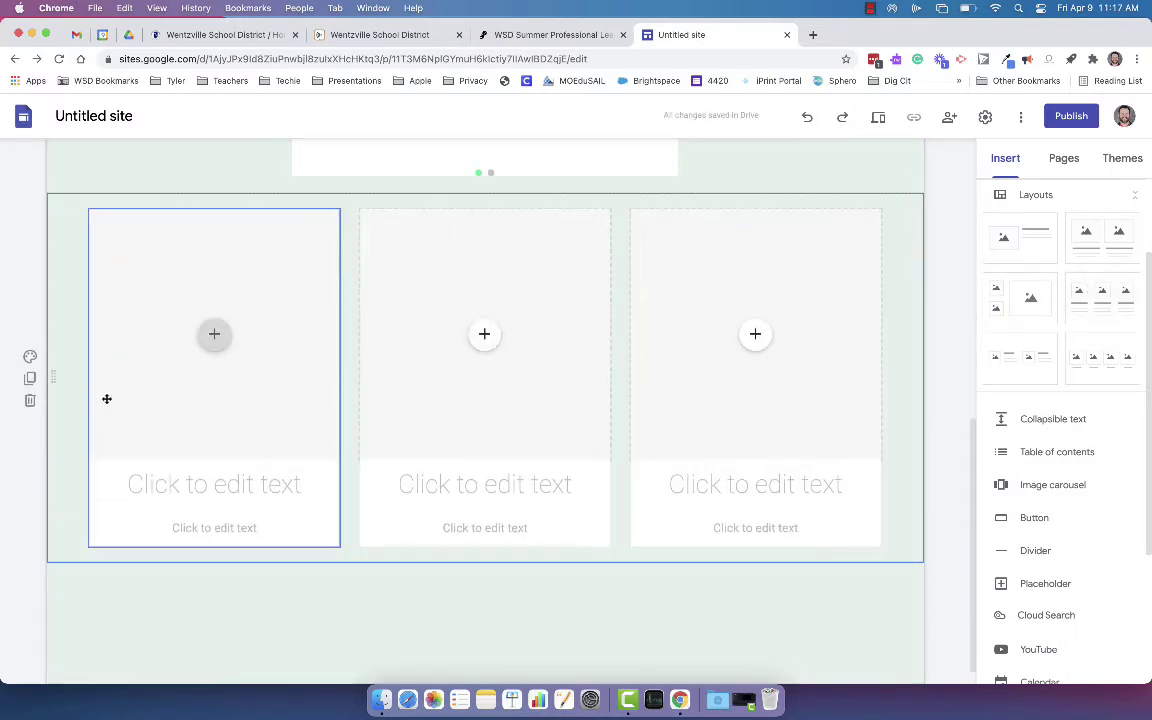
pyautogui.click(30, 356)
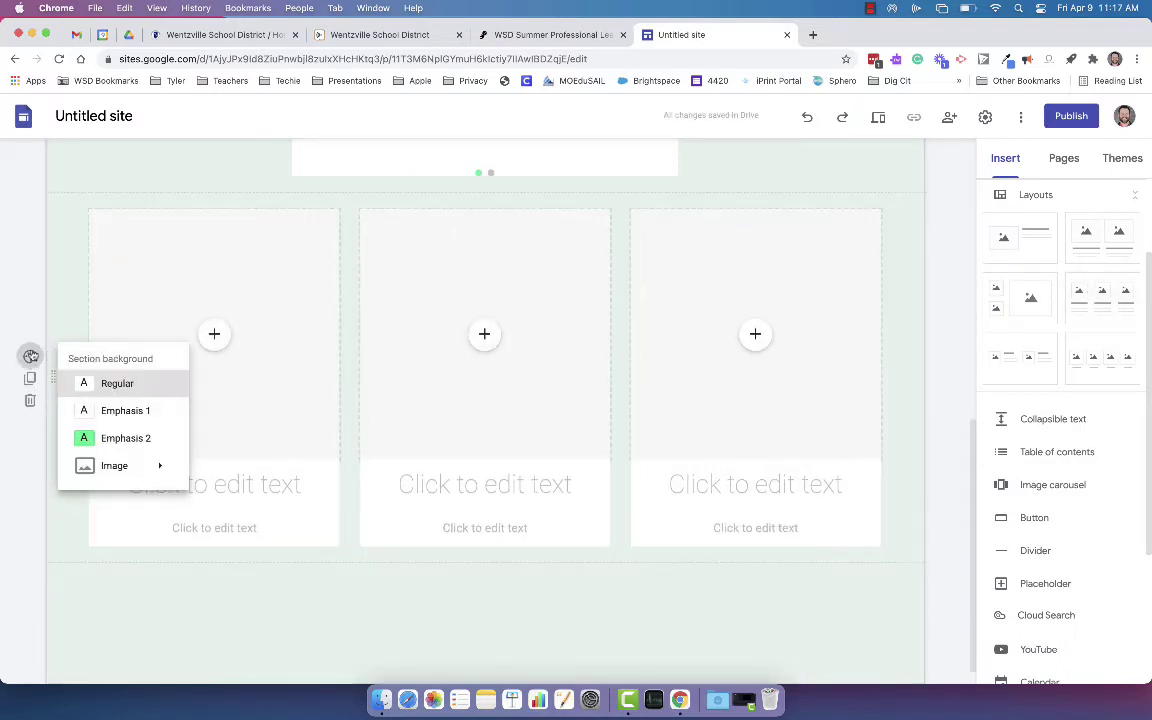
pyautogui.click(124, 411)
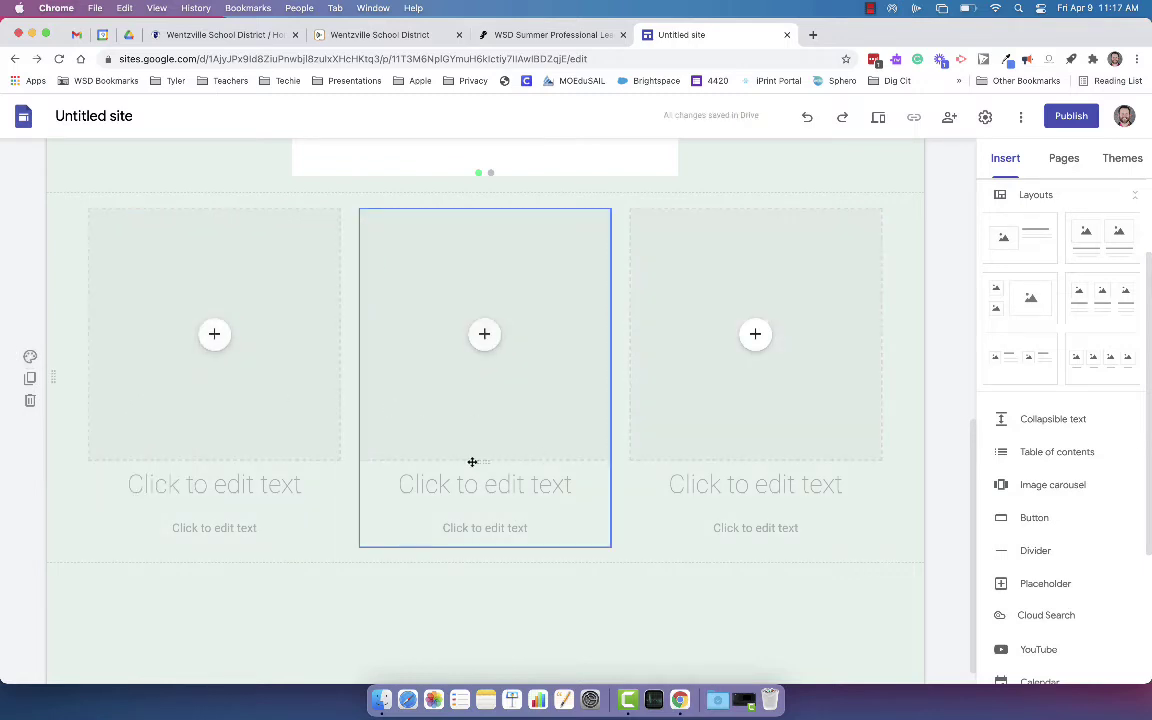
# Set the three-column section's background to Regular, then delete the section.
pyautogui.click(30, 356)
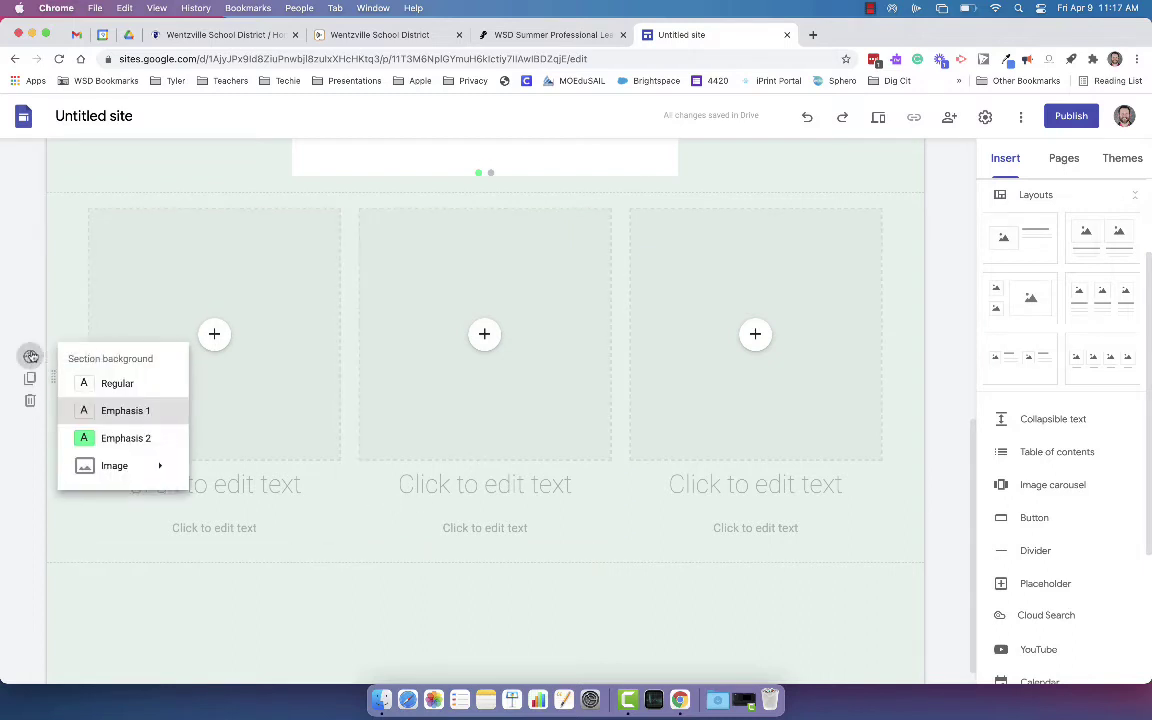
pyautogui.click(101, 392)
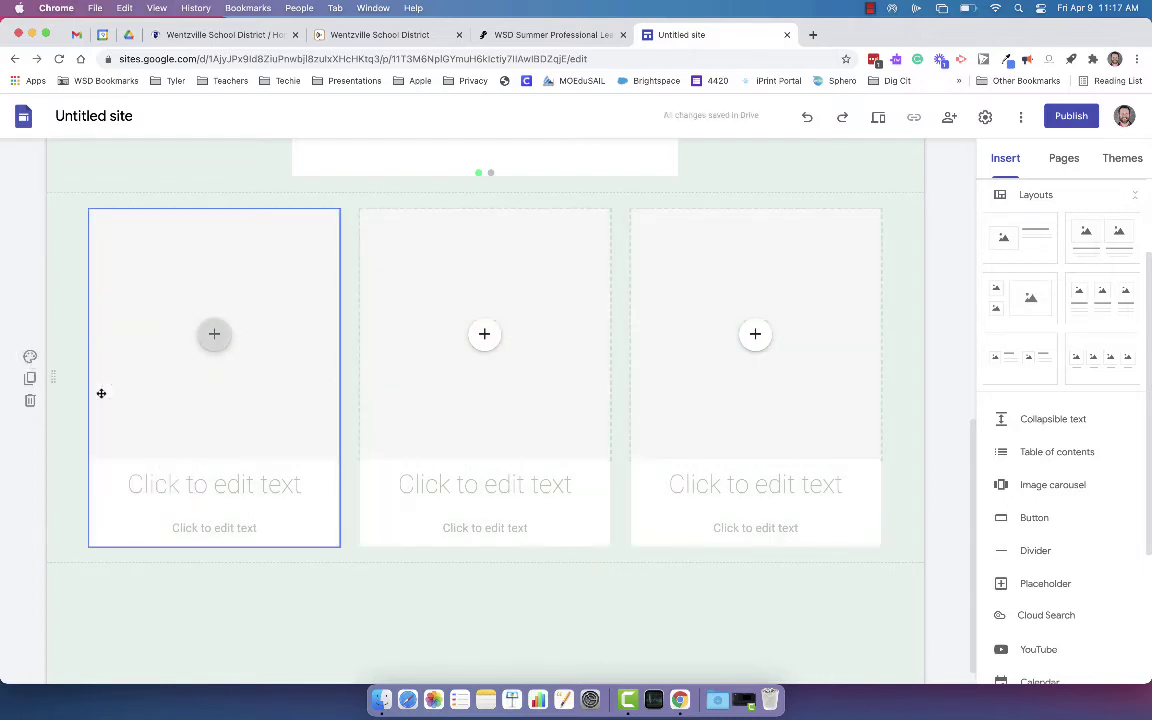
pyautogui.scroll(1, 98, 378)
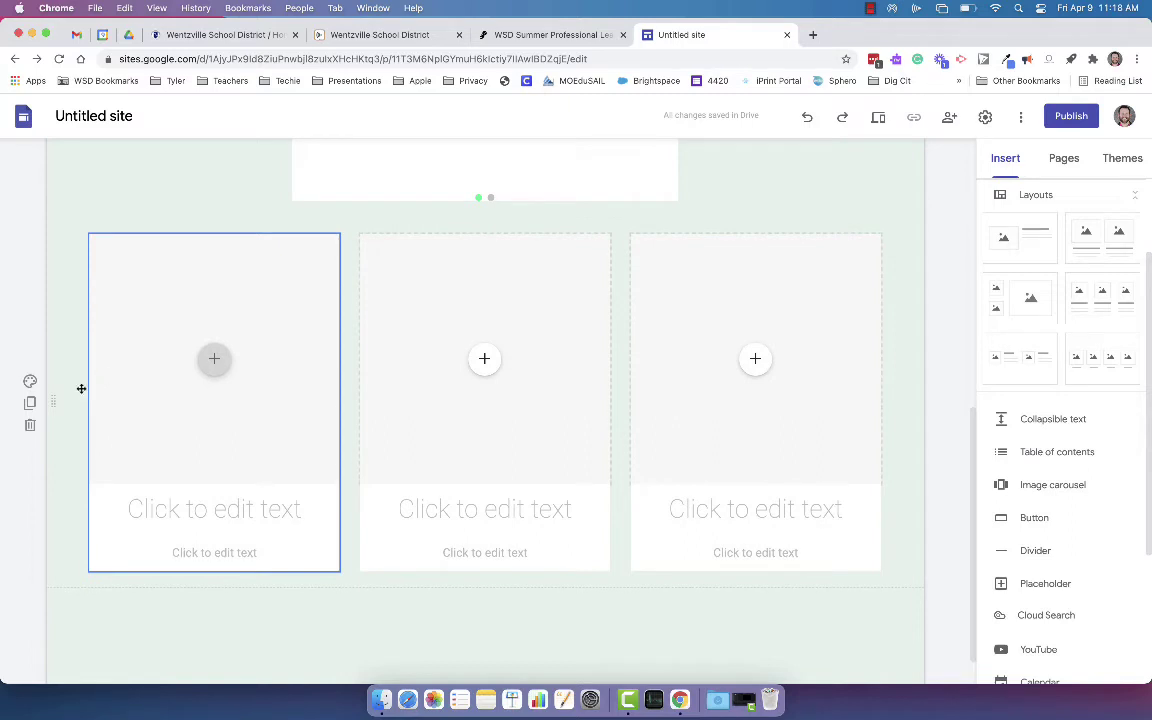
pyautogui.click(29, 426)
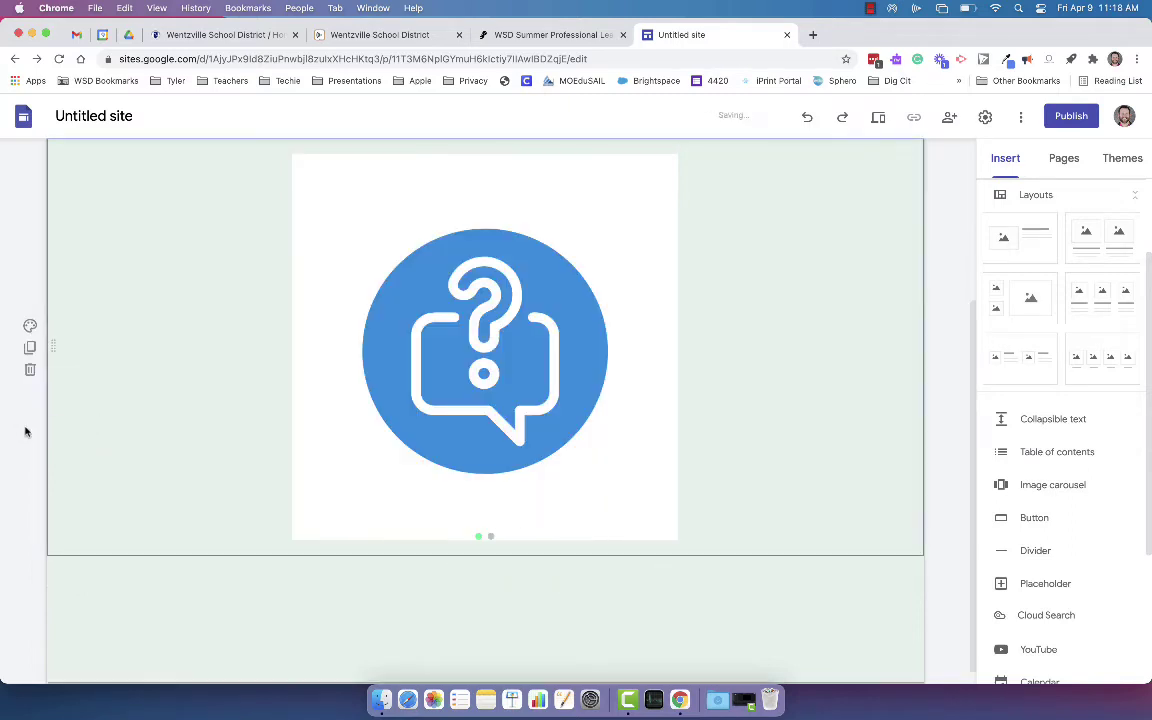
# Insert a collapsible text block below the image carousel on the All About Me page.
pyautogui.scroll(3, 380, 370)
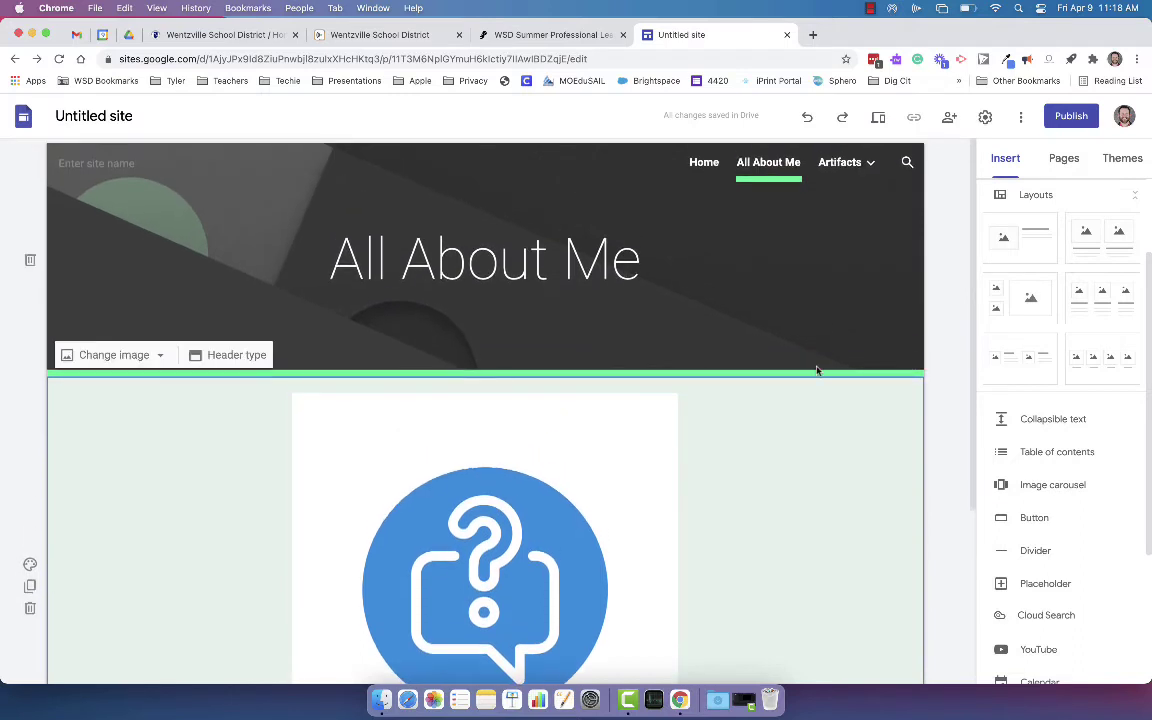
pyautogui.scroll(-3, 963, 426)
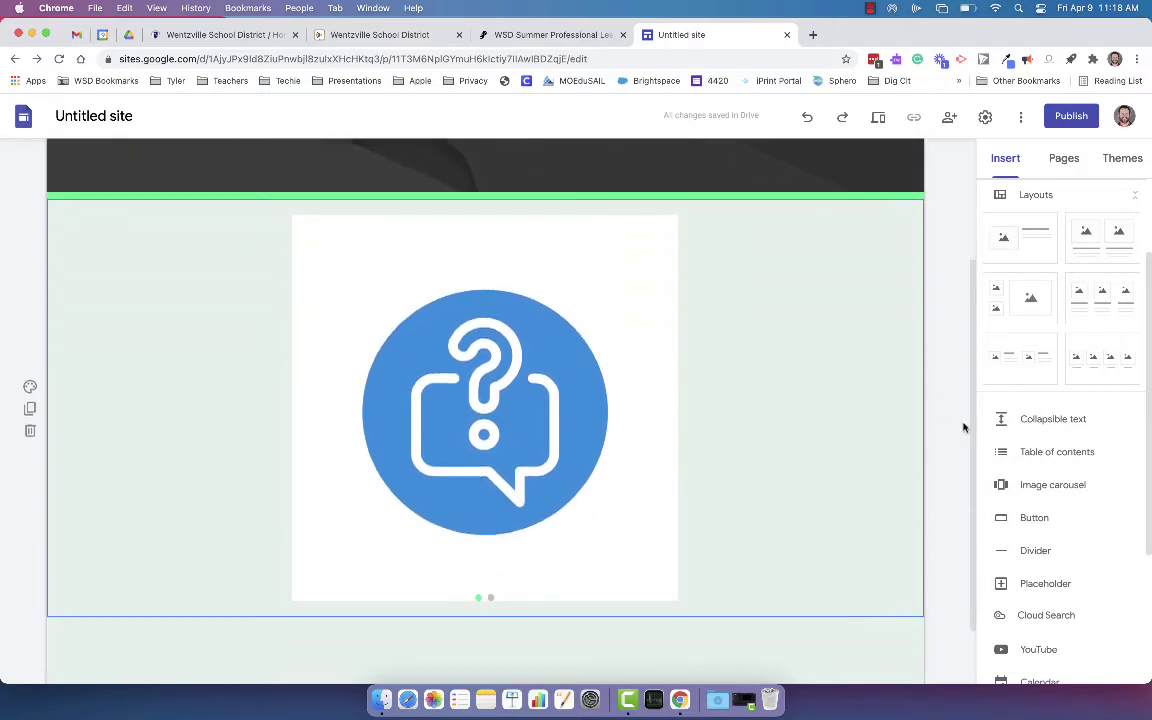
pyautogui.scroll(-2, 963, 426)
pyautogui.scroll(-1, 1034, 474)
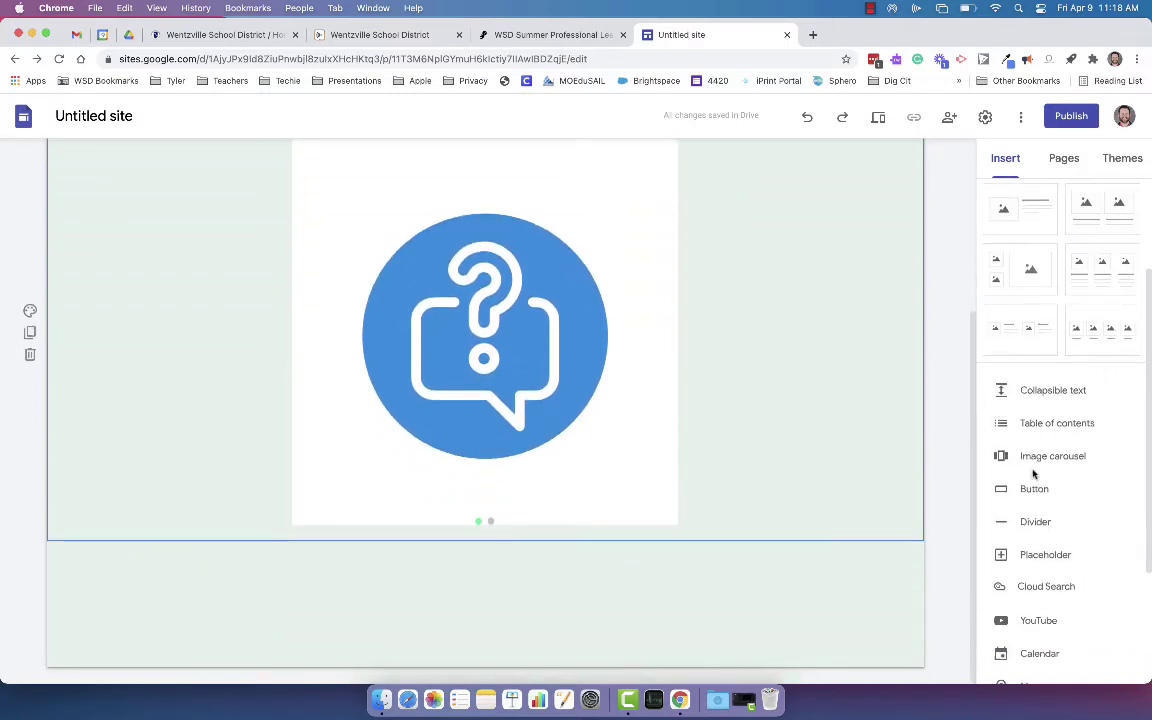
pyautogui.scroll(-1, 1034, 474)
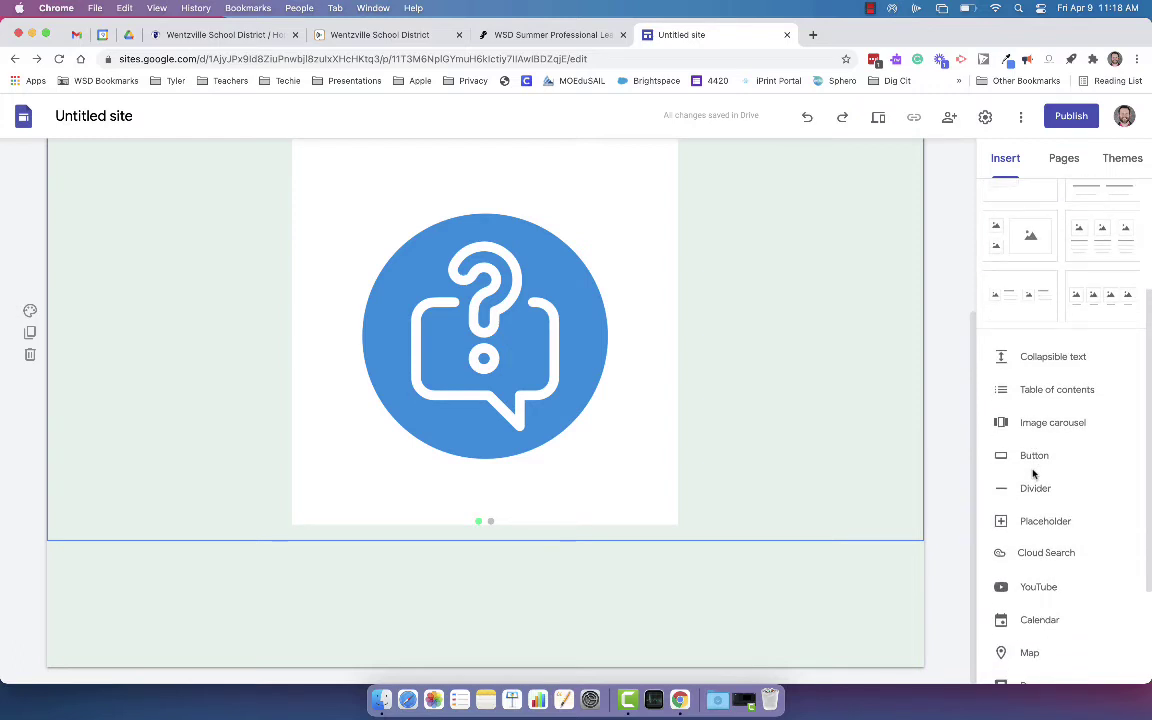
pyautogui.scroll(-2, 1034, 474)
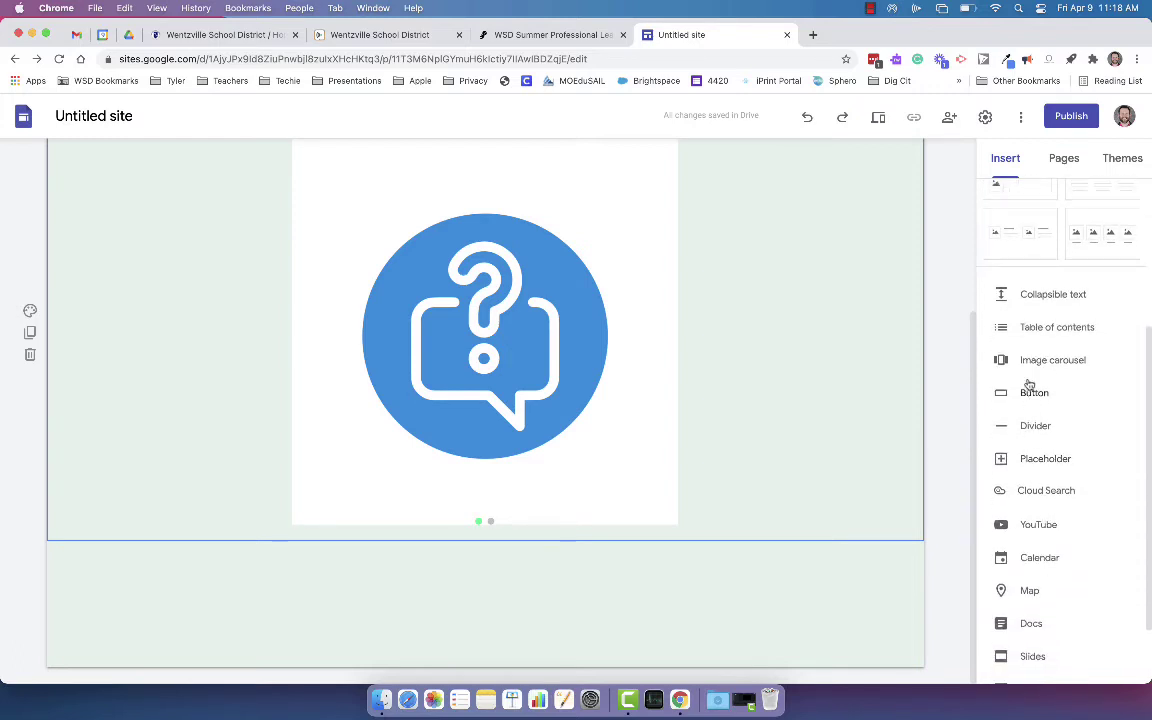
pyautogui.click(1047, 296)
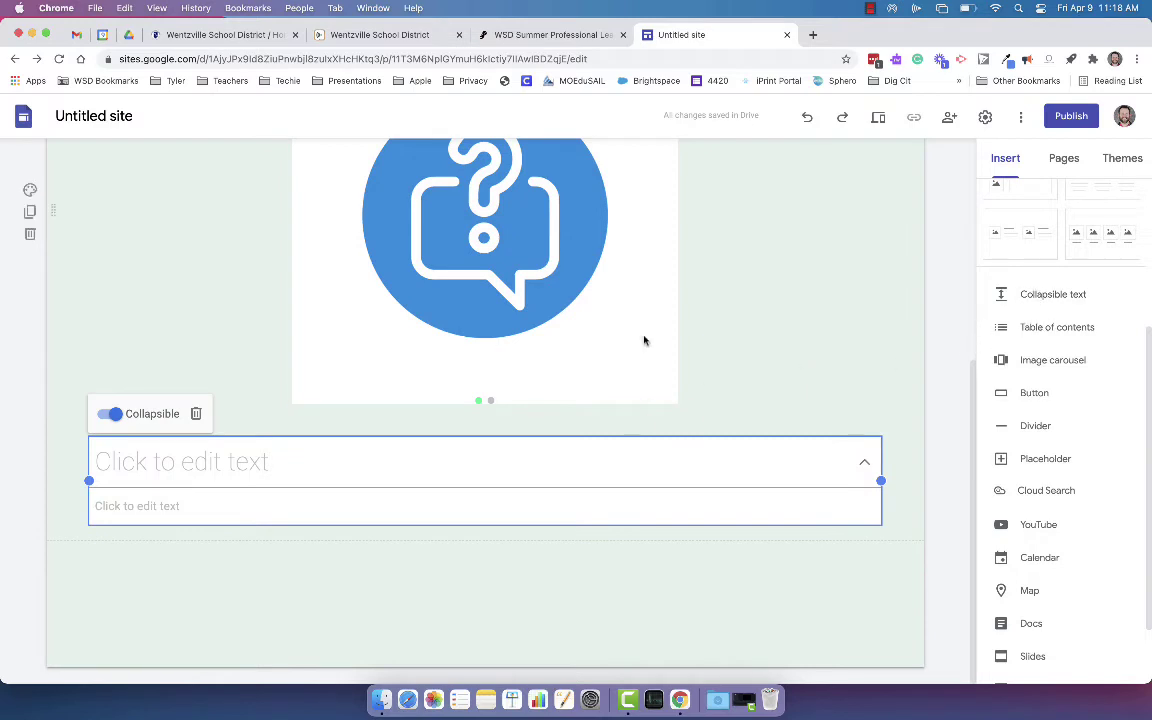
# Enter "Name" as the collapsible block's heading and the teacher's name as its body text.
pyautogui.click(155, 462)
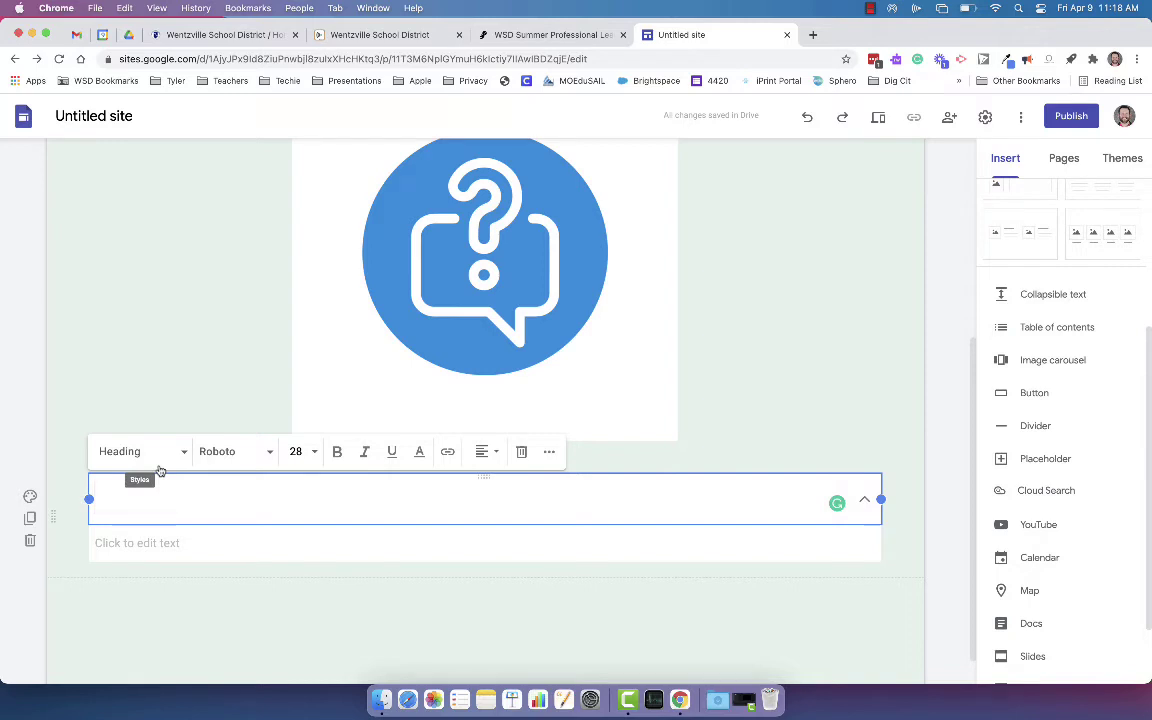
pyautogui.write('Name')
pyautogui.click(132, 543)
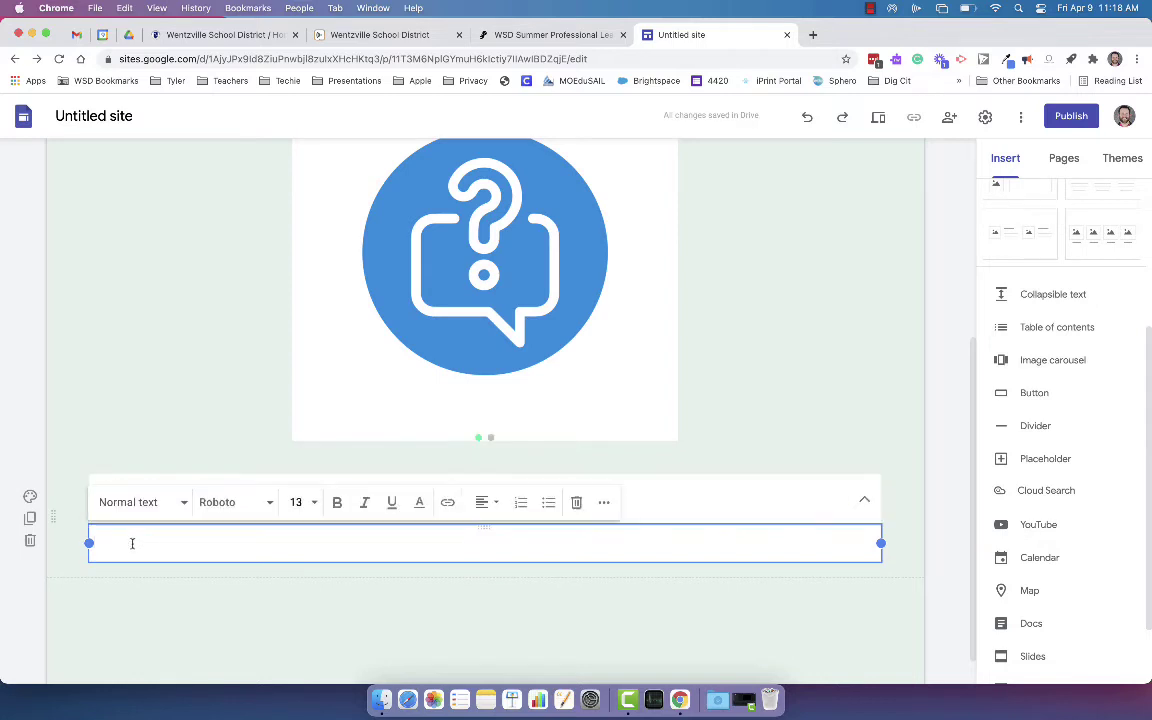
pyautogui.write('Mr. McCann')
pyautogui.click(139, 634)
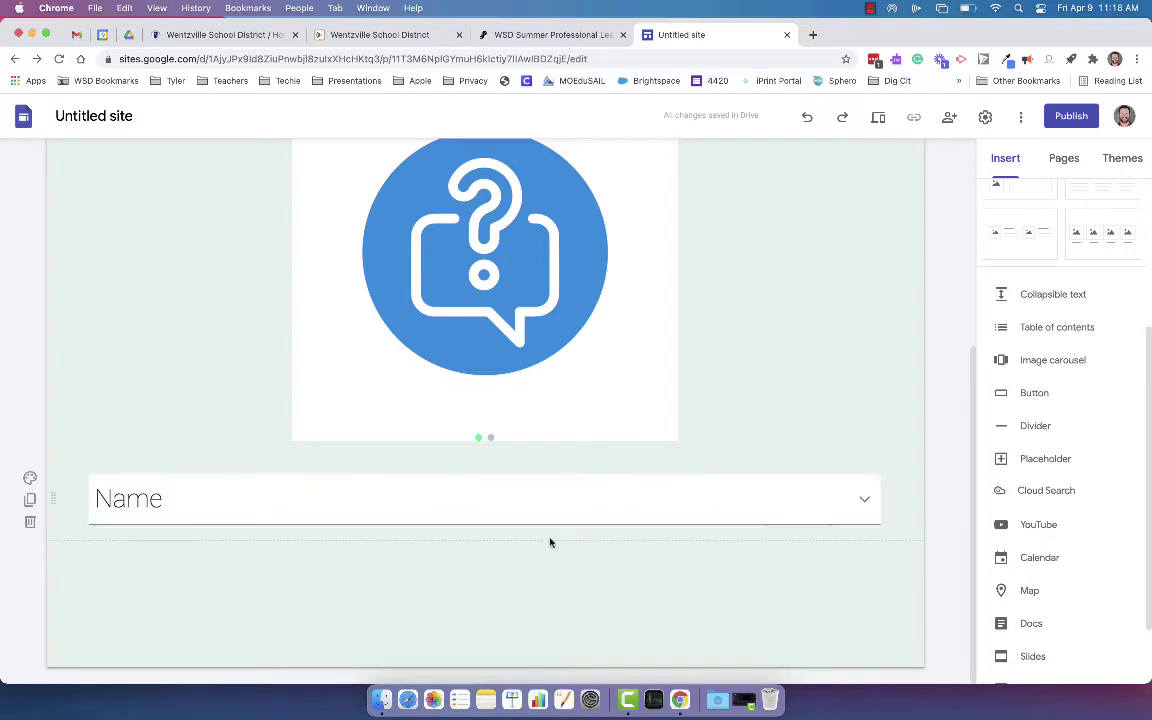
# Expand and collapse the Name block repeatedly to check how its hidden text is revealed.
pyautogui.click(864, 499)
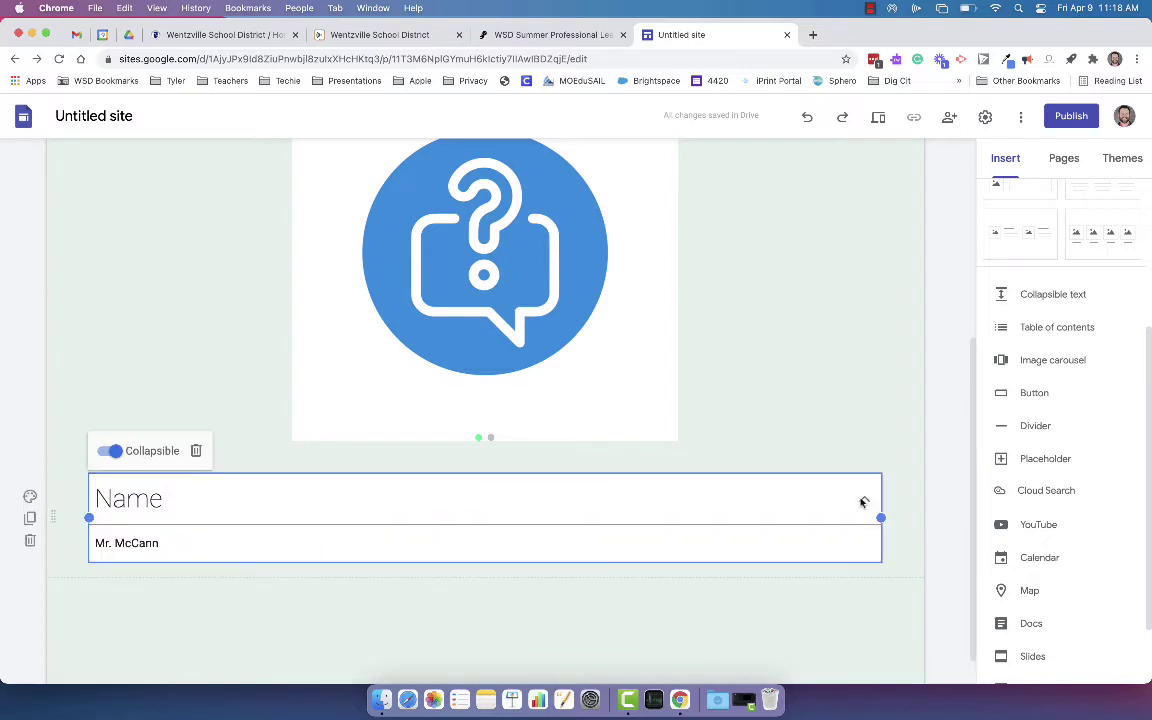
pyautogui.click(866, 500)
pyautogui.click(866, 504)
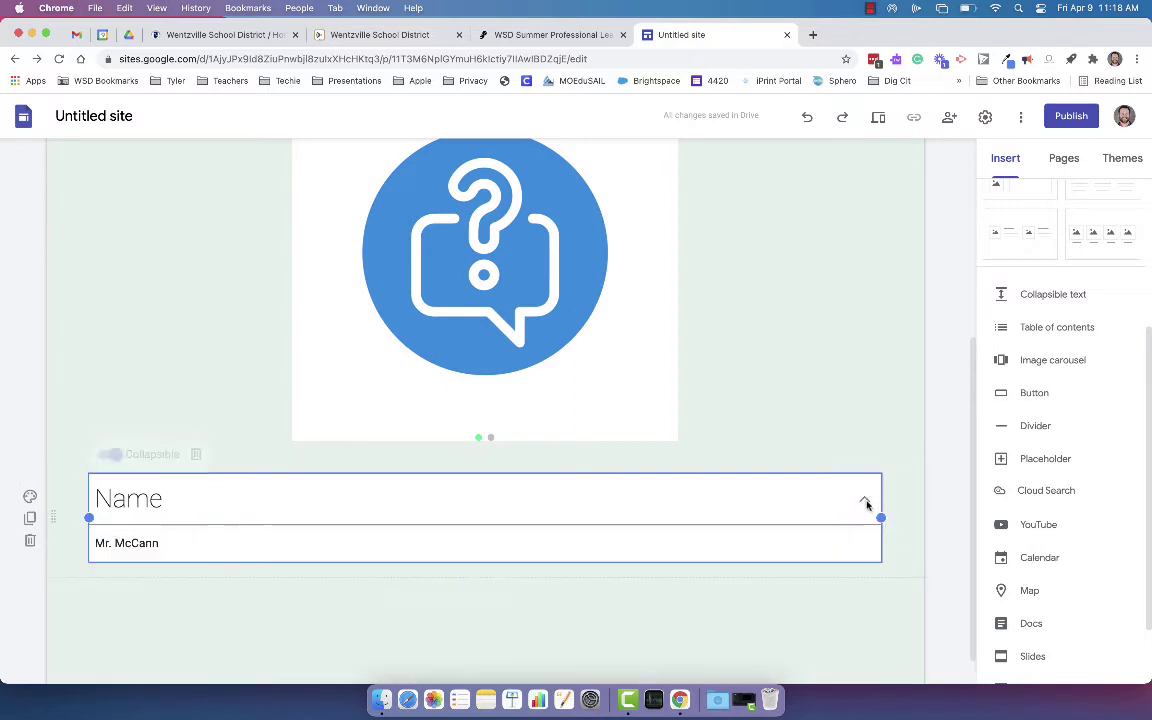
pyautogui.click(866, 504)
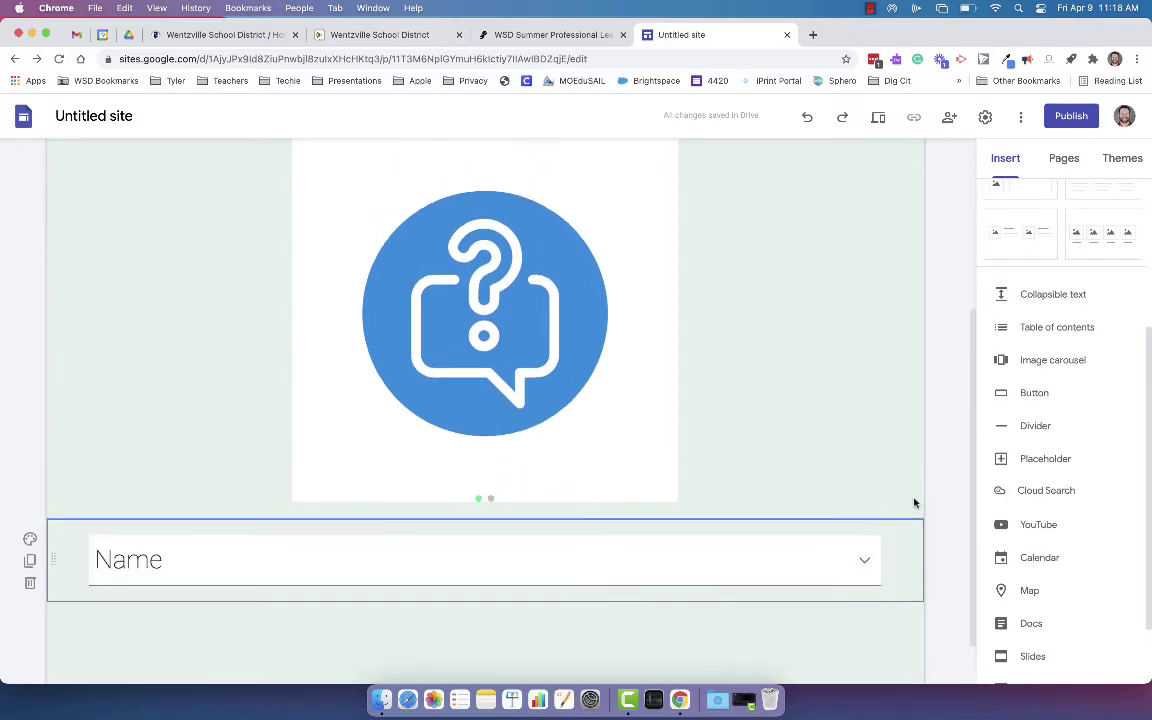
pyautogui.scroll(2, 913, 503)
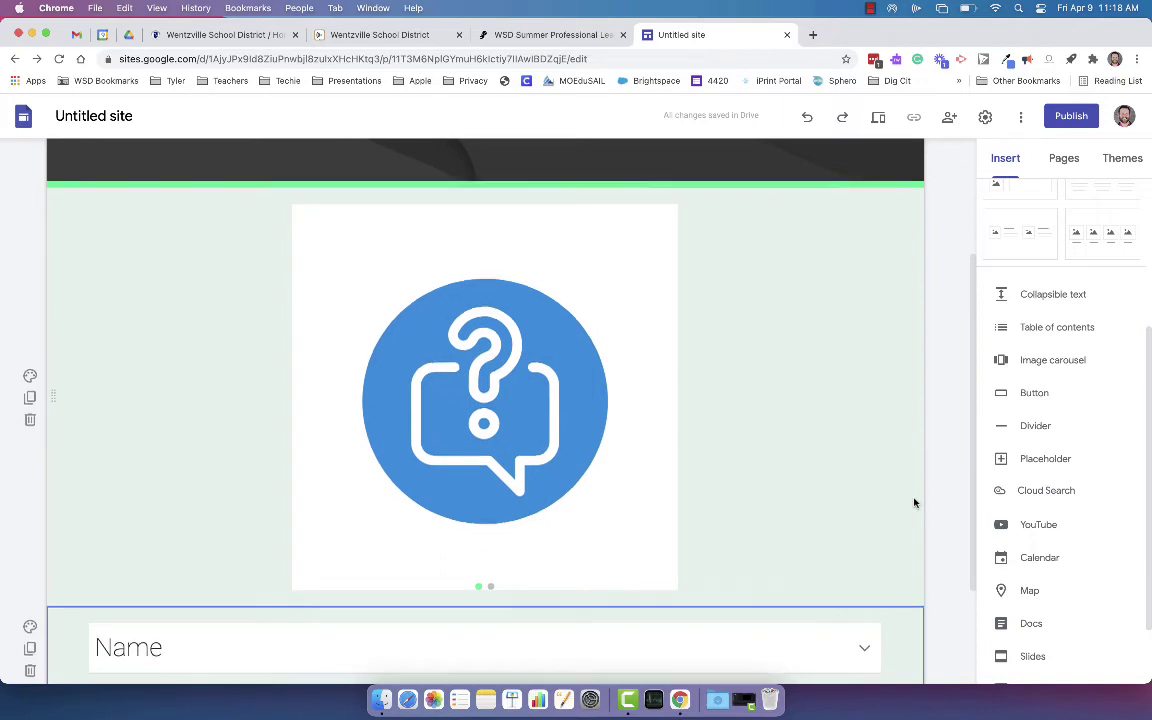
pyautogui.scroll(-2, 913, 503)
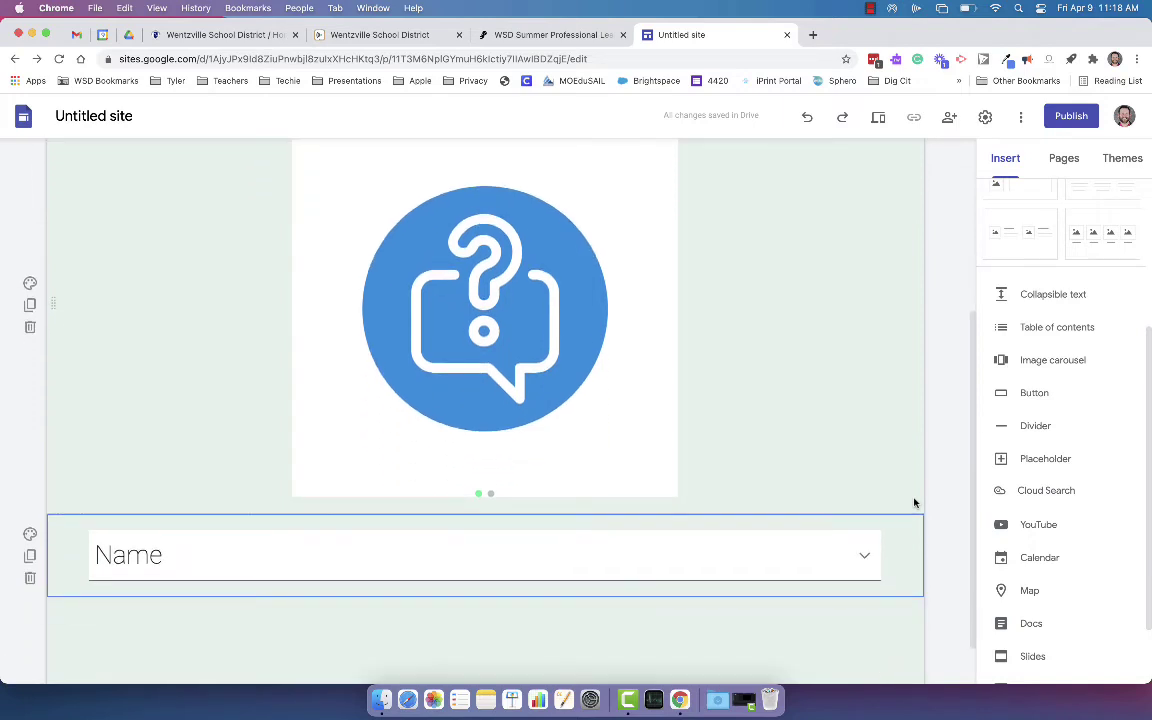
pyautogui.scroll(5, 913, 503)
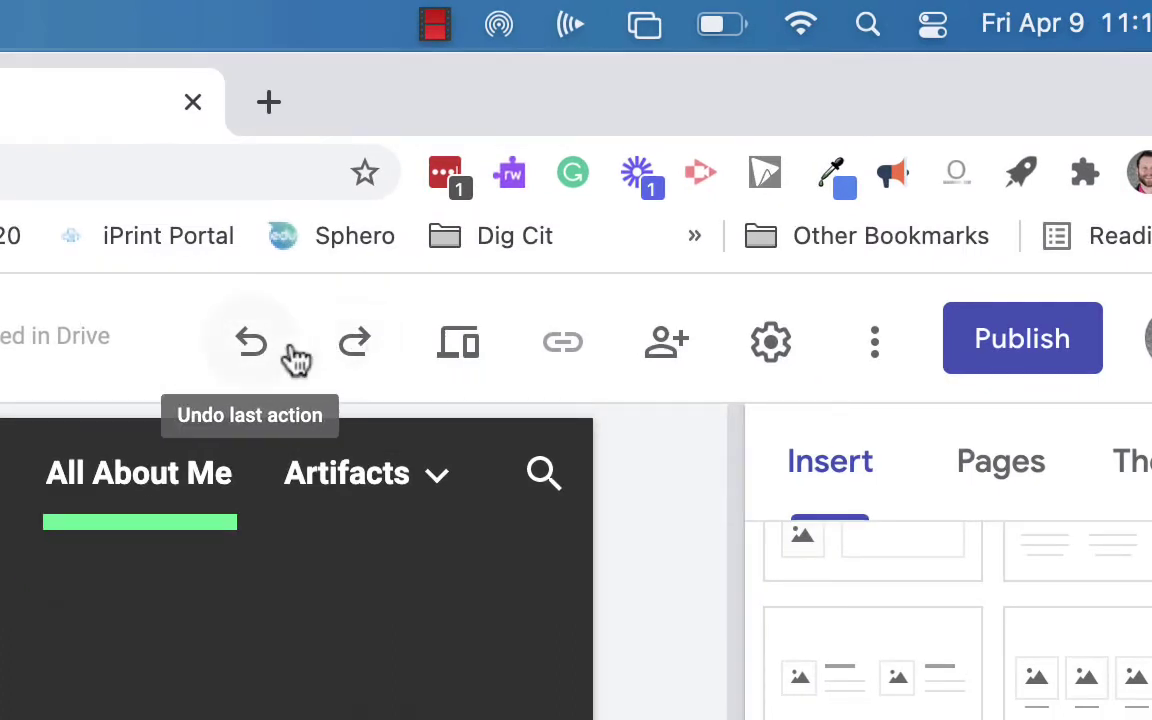
# Preview the All About Me page and test expanding and collapsing the Name block.
pyautogui.click(466, 346)
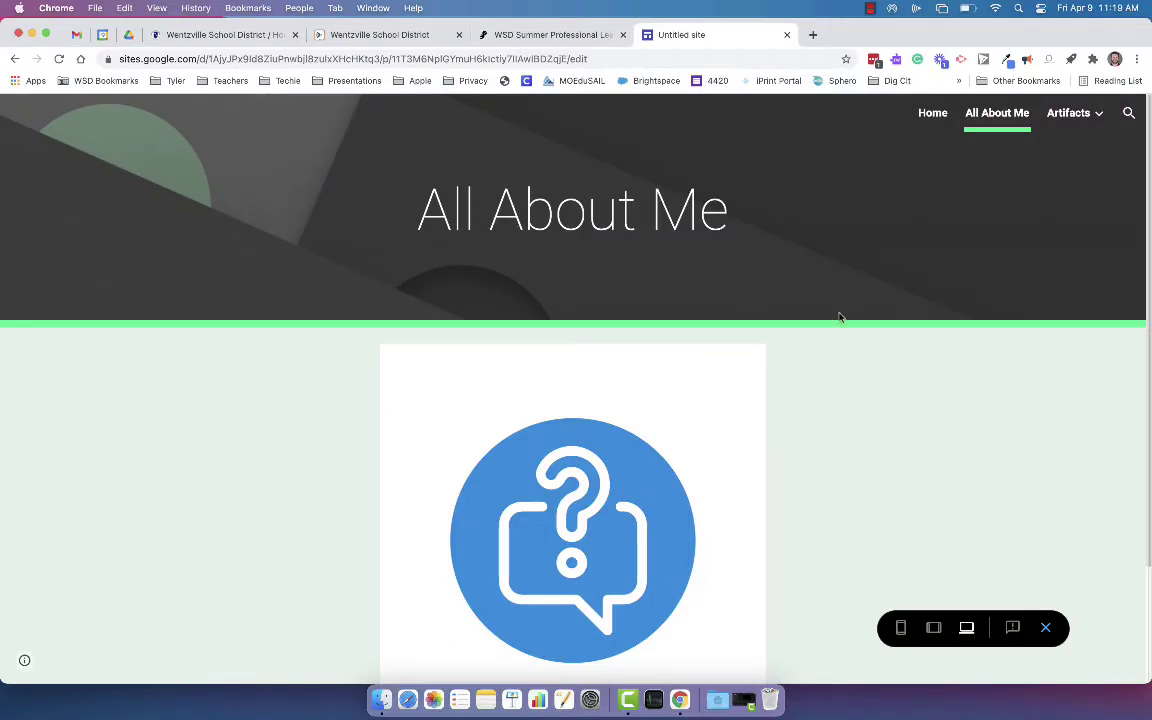
pyautogui.scroll(-3, 840, 318)
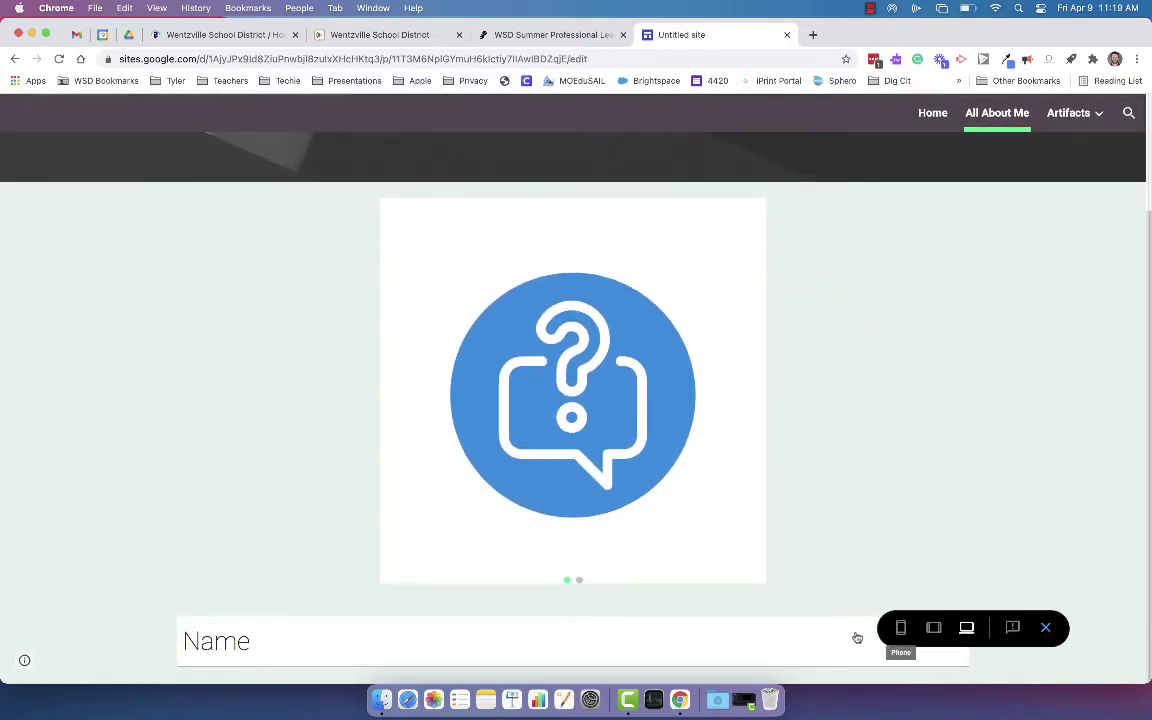
pyautogui.click(278, 644)
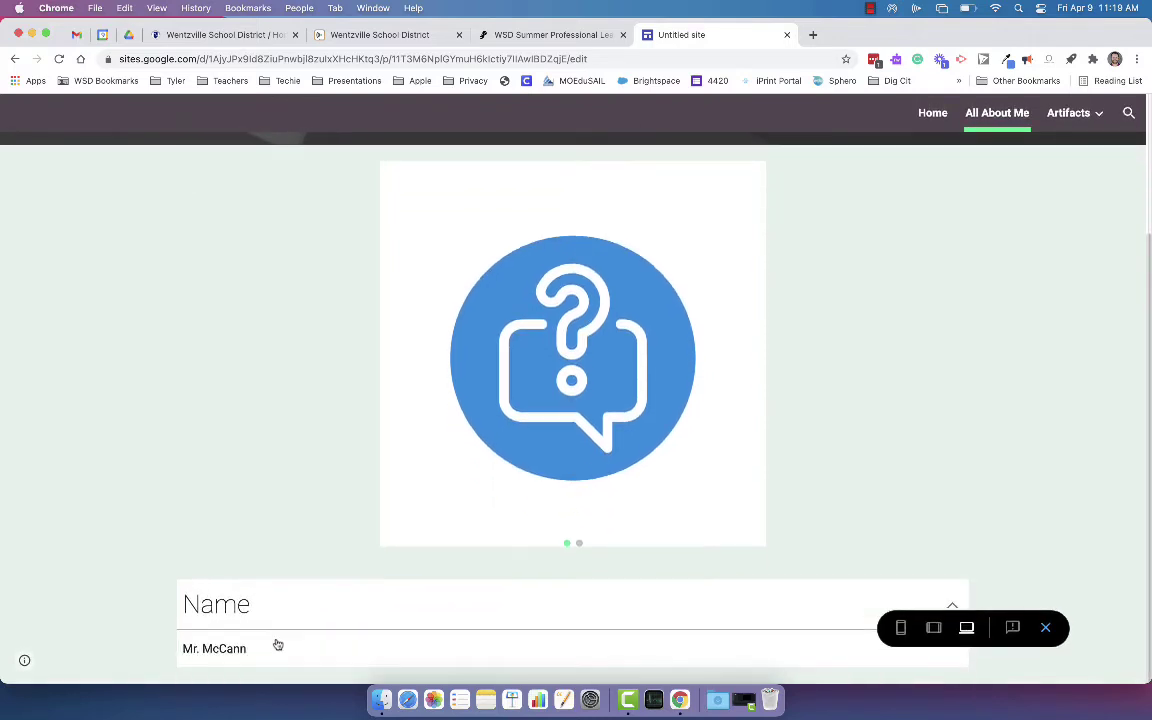
pyautogui.click(282, 603)
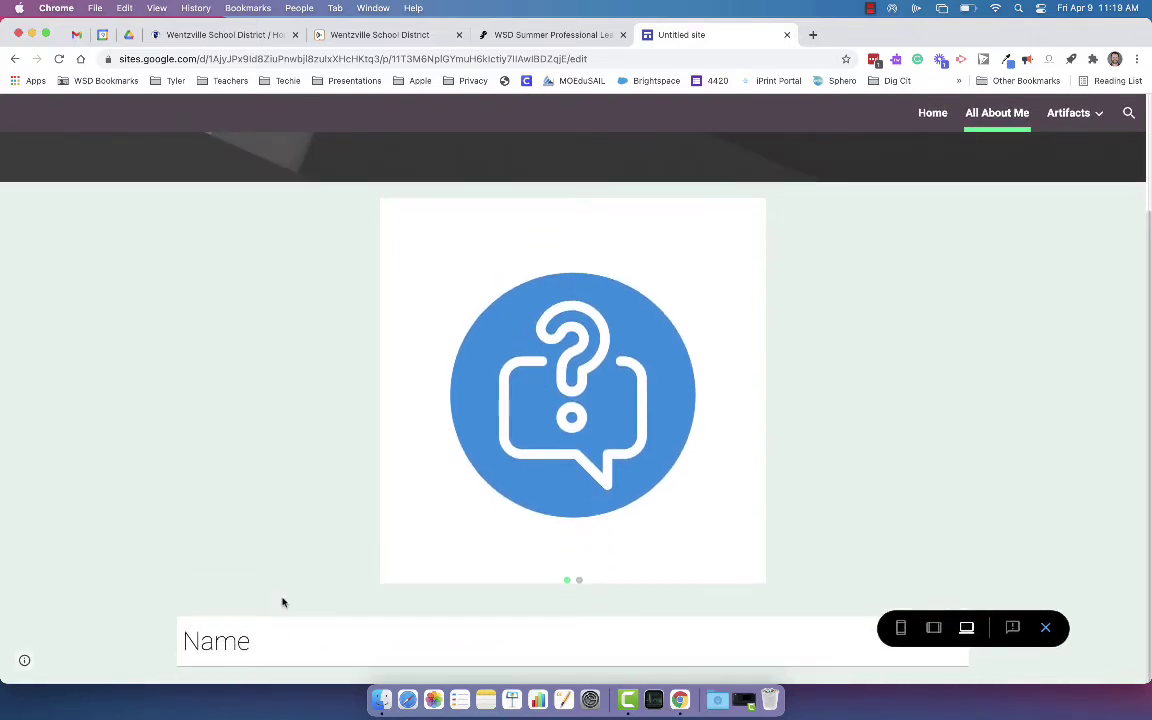
pyautogui.click(278, 639)
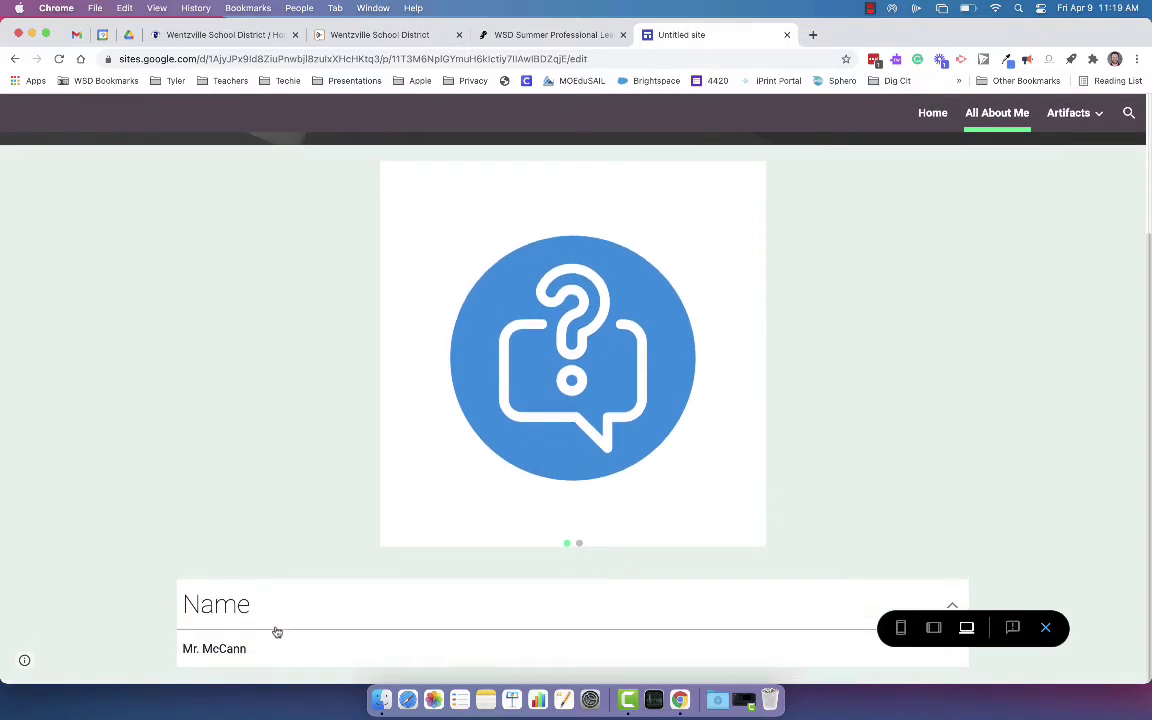
# Flip back and forth through the image carousel in the preview and look over the page.
pyautogui.moveTo(726, 305)
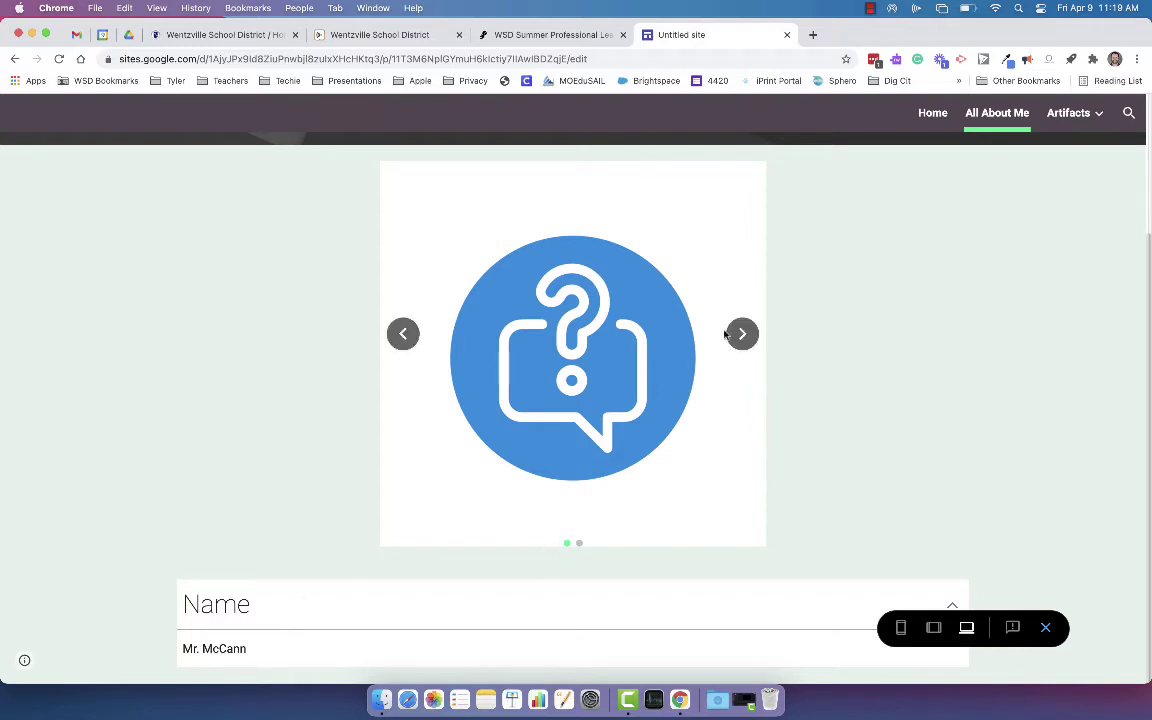
pyautogui.click(741, 335)
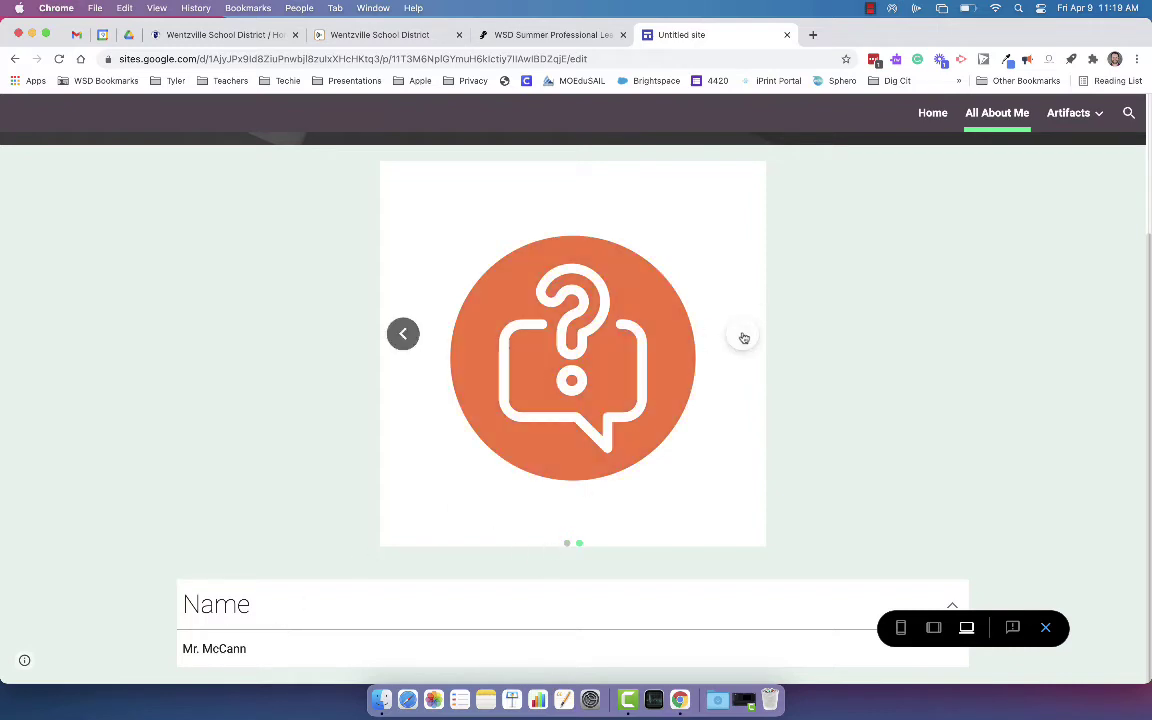
pyautogui.click(405, 338)
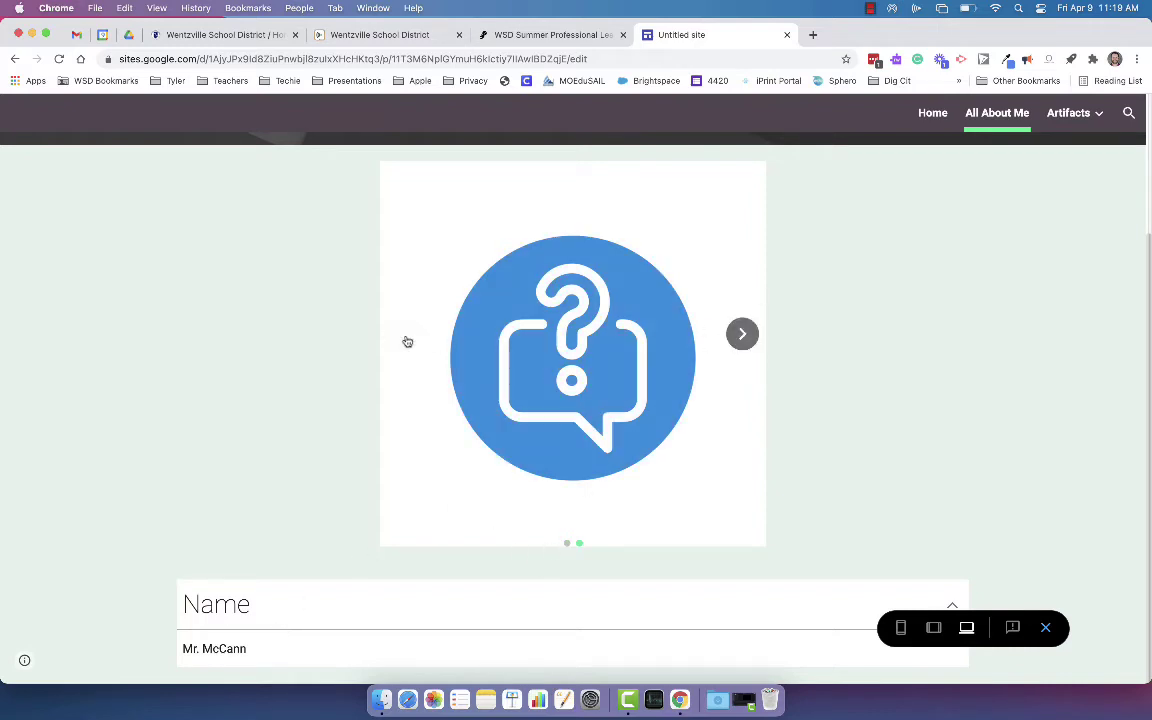
pyautogui.click(742, 335)
pyautogui.scroll(2, 731, 366)
pyautogui.scroll(1, 731, 366)
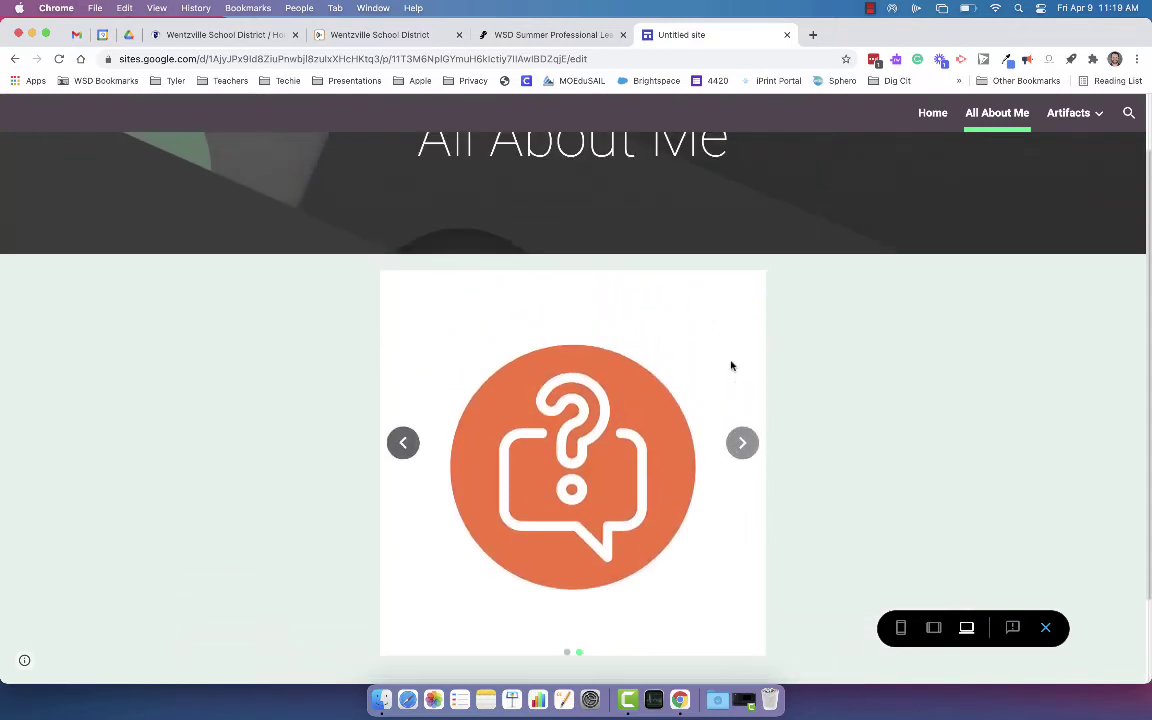
pyautogui.scroll(-1, 842, 492)
pyautogui.scroll(3, 854, 419)
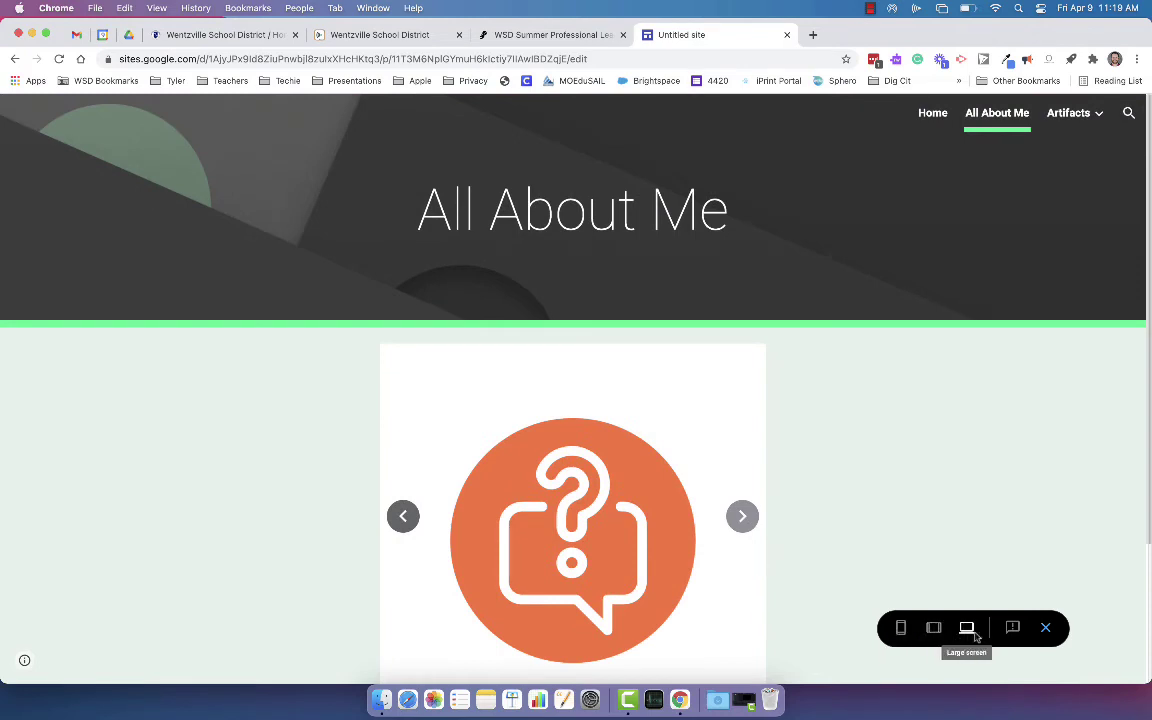
# Check the Name block and navigation menu in the phone-size preview, then return to large-screen size and exit the preview.
pyautogui.click(903, 630)
pyautogui.scroll(-2, 612, 404)
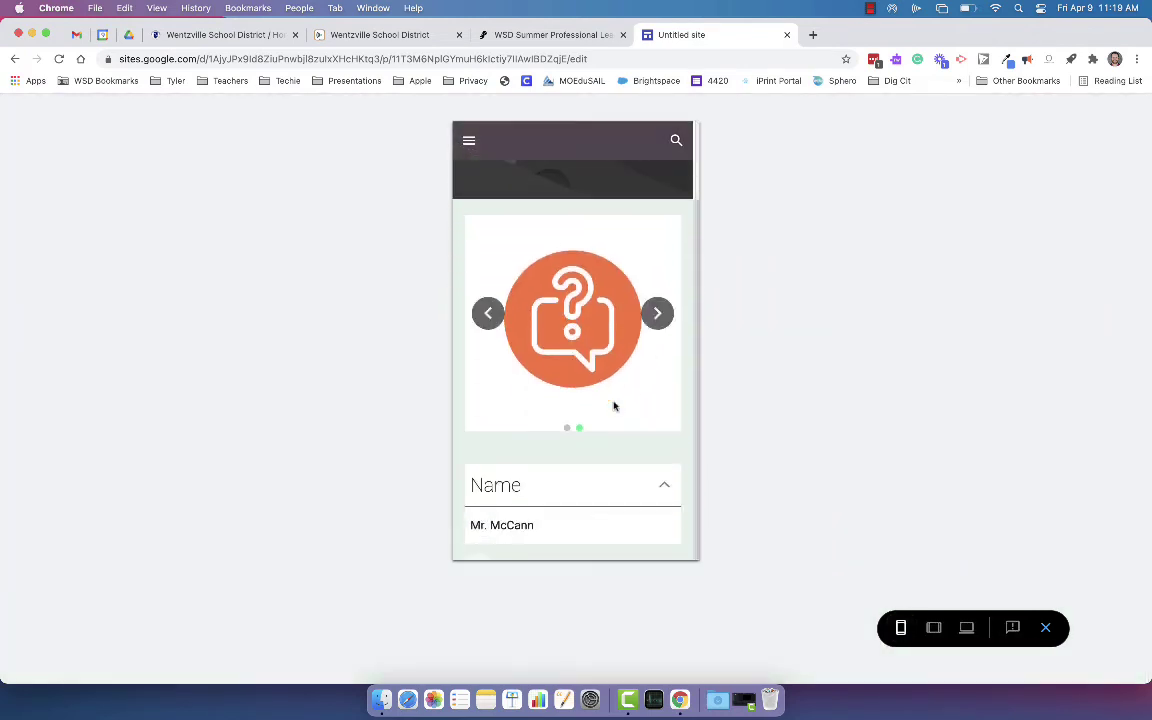
pyautogui.click(631, 492)
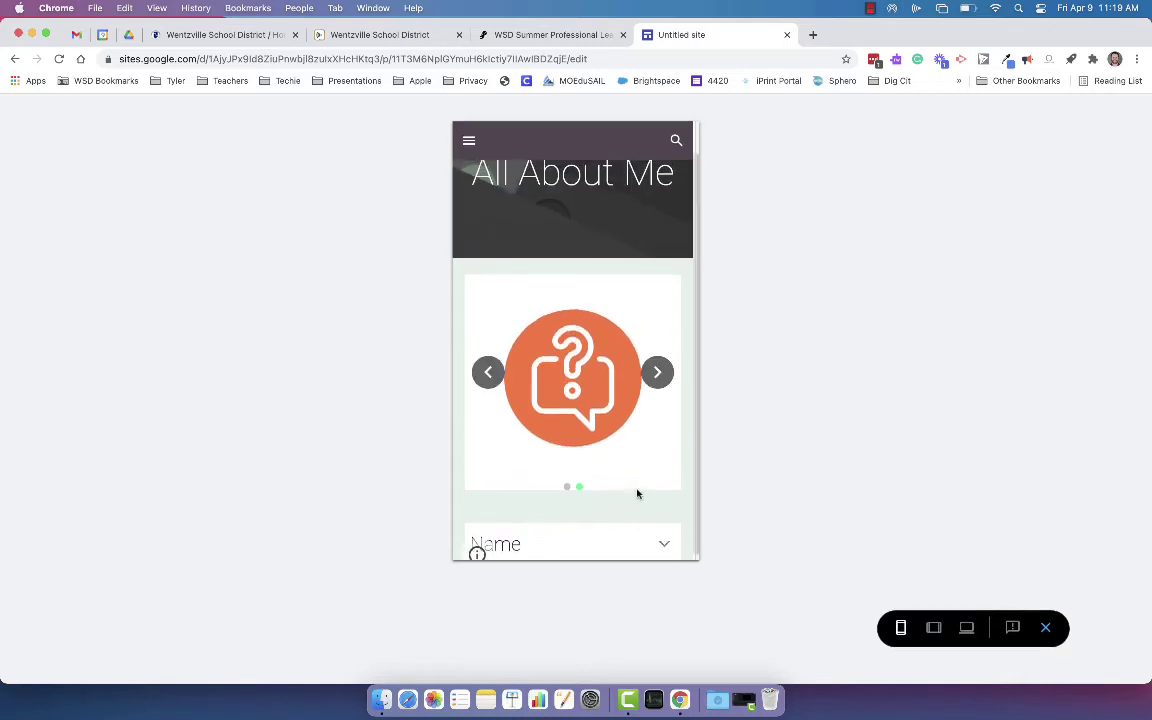
pyautogui.scroll(1, 638, 492)
pyautogui.click(469, 141)
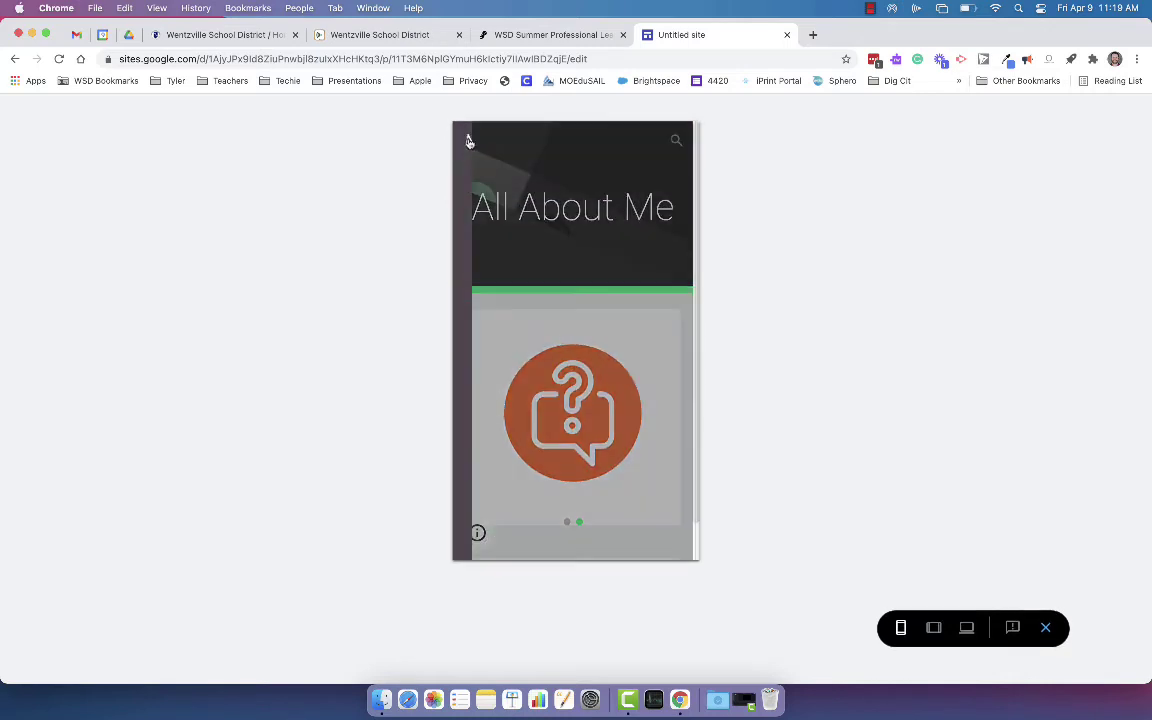
pyautogui.click(469, 142)
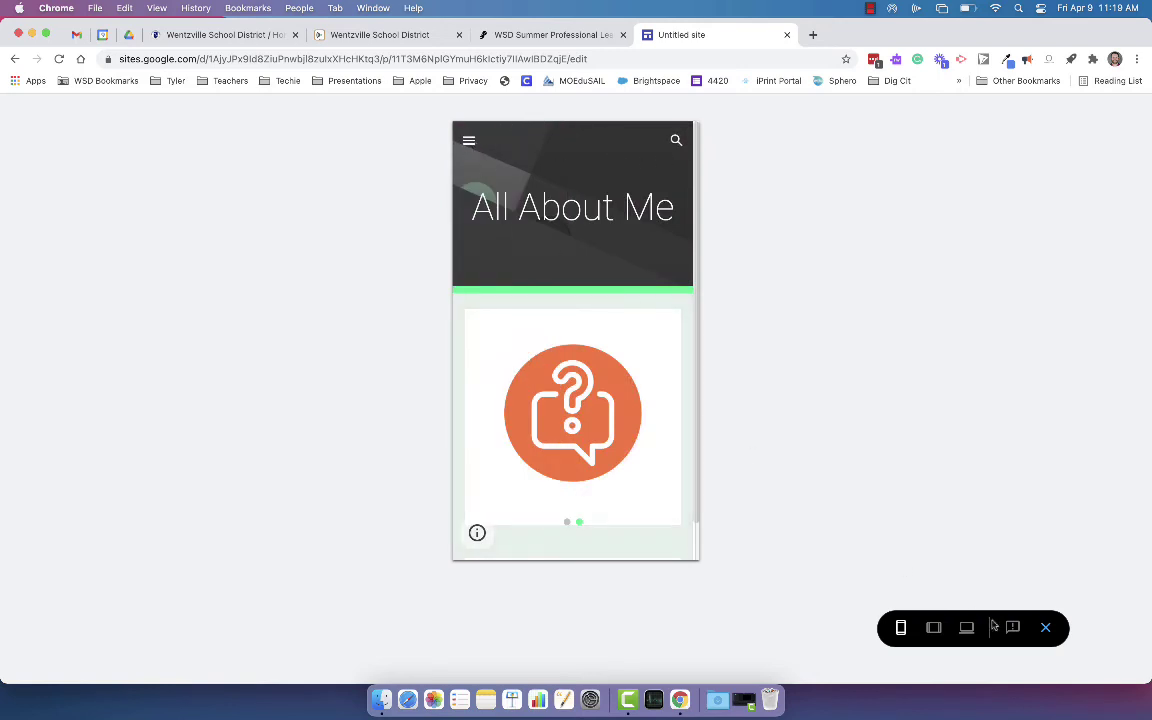
pyautogui.click(968, 628)
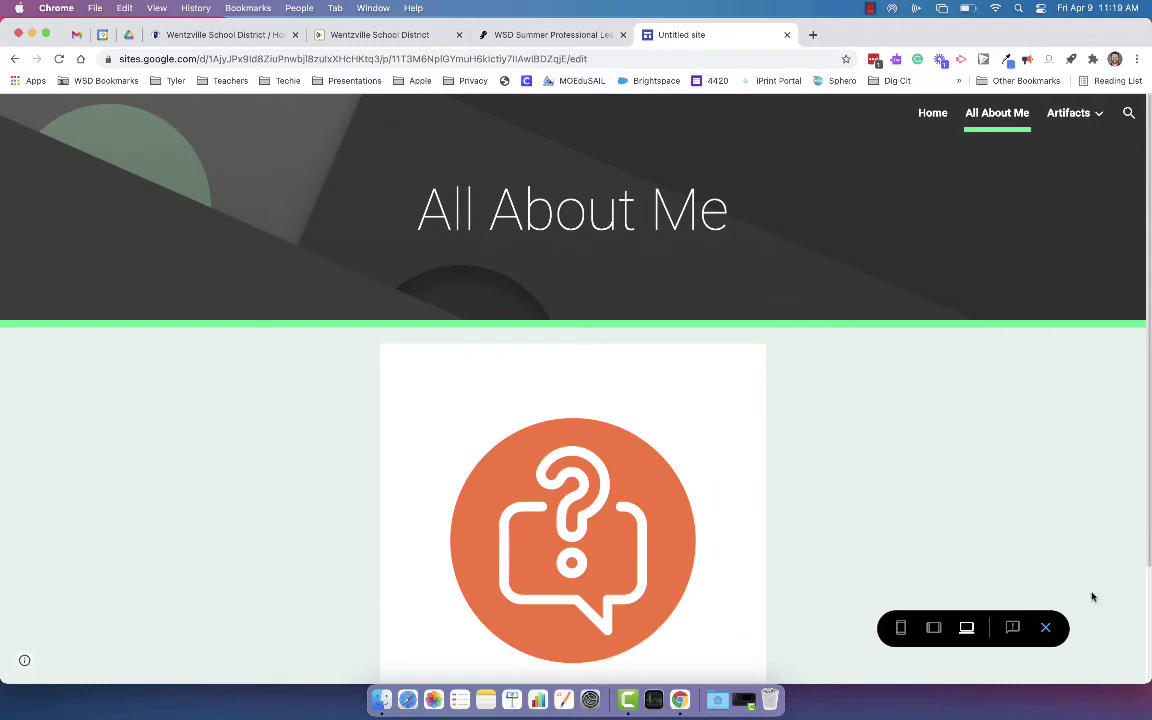
pyautogui.click(1045, 628)
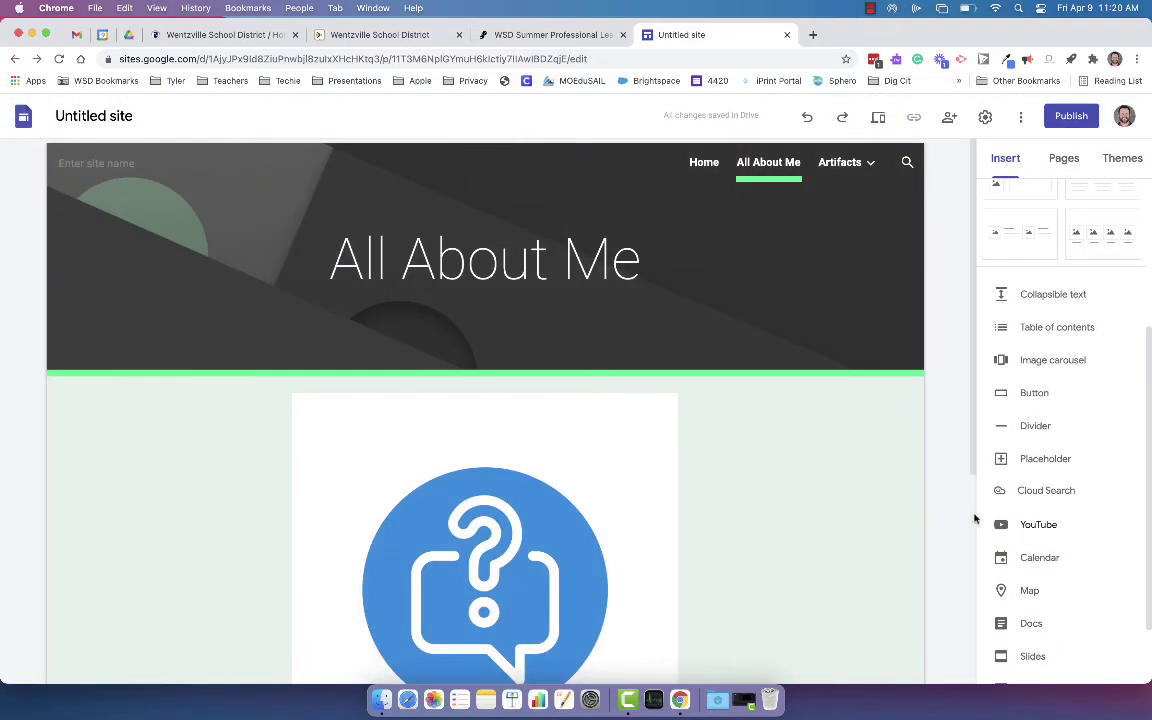
# Start a new button on the All About Me page and name it "Google".
pyautogui.scroll(-2, 960, 430)
pyautogui.scroll(-4, 802, 489)
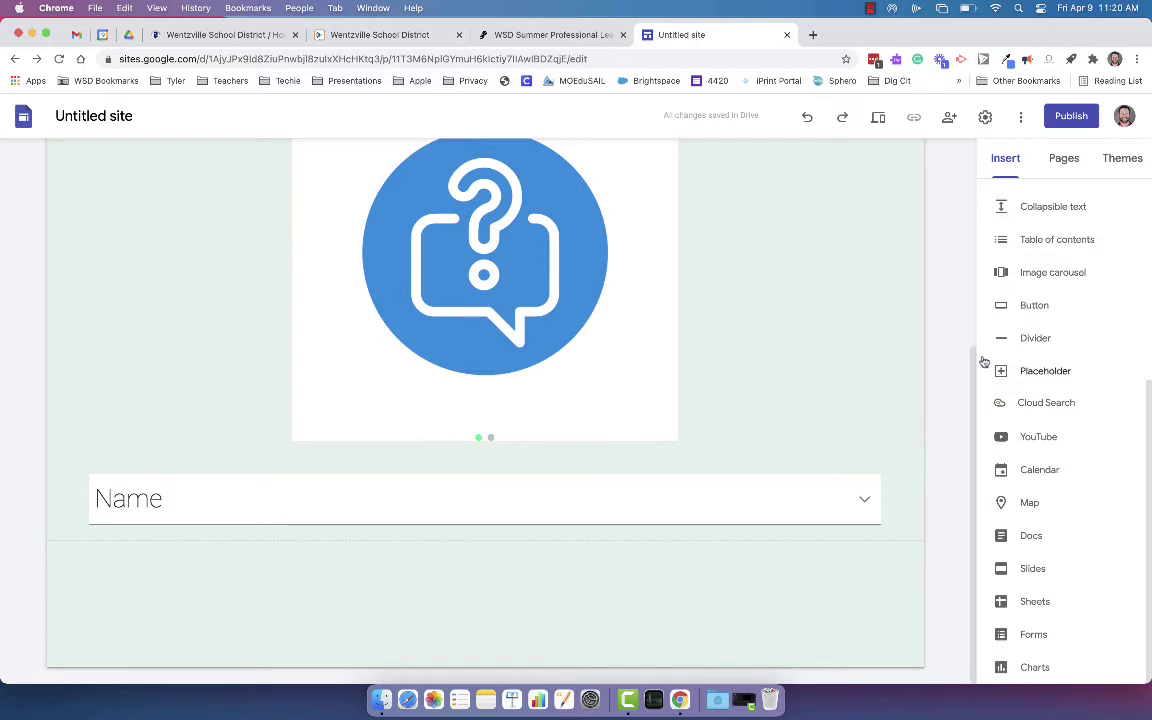
pyautogui.click(1037, 308)
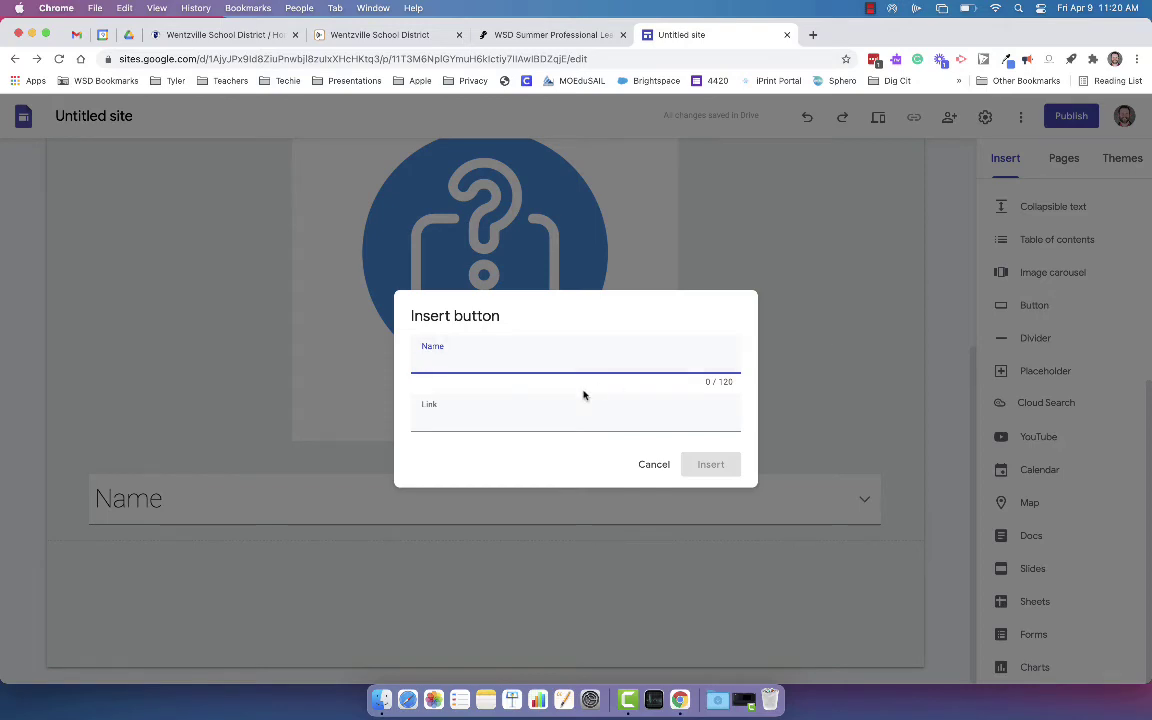
pyautogui.write('Google')
pyautogui.click(521, 424)
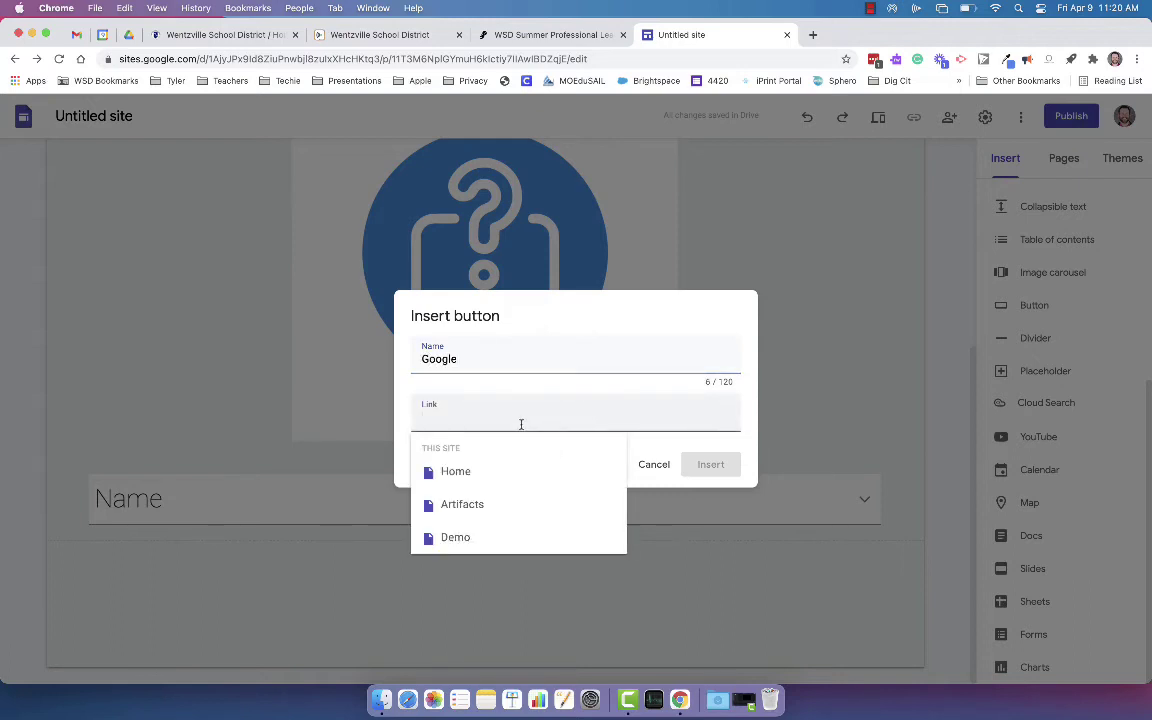
pyautogui.write('Google')
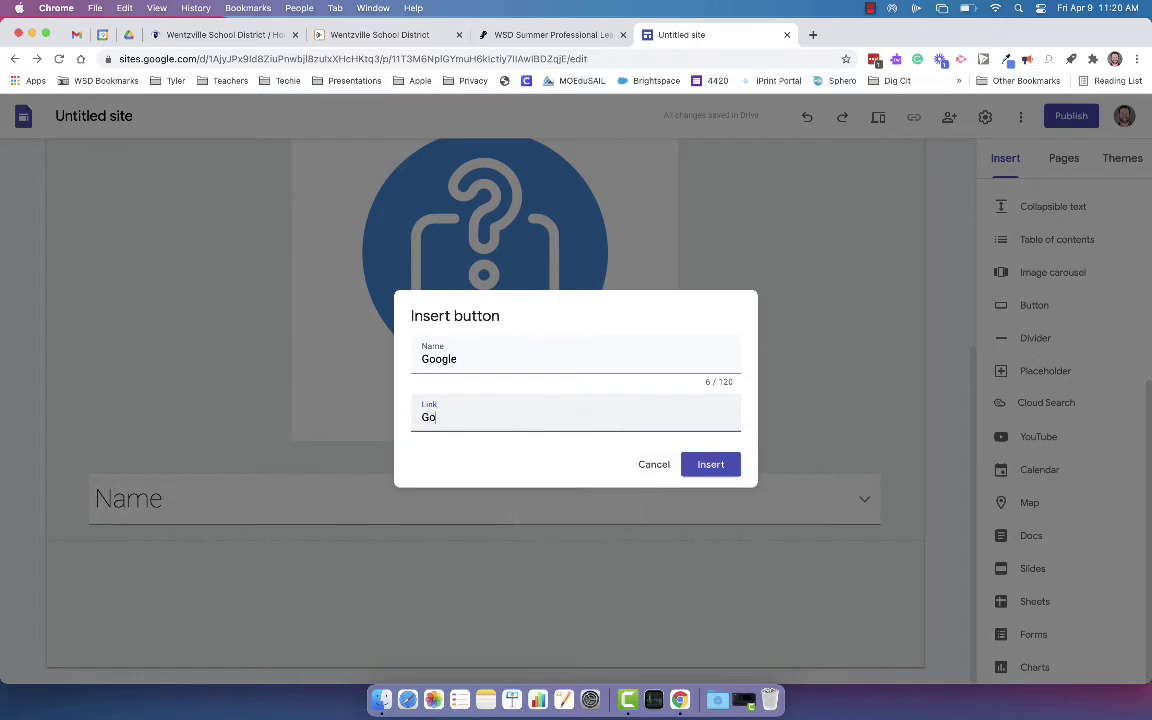
pyautogui.press('BackSpace')
pyautogui.press('BackSpace')
pyautogui.press('BackSpace')
pyautogui.write('http')
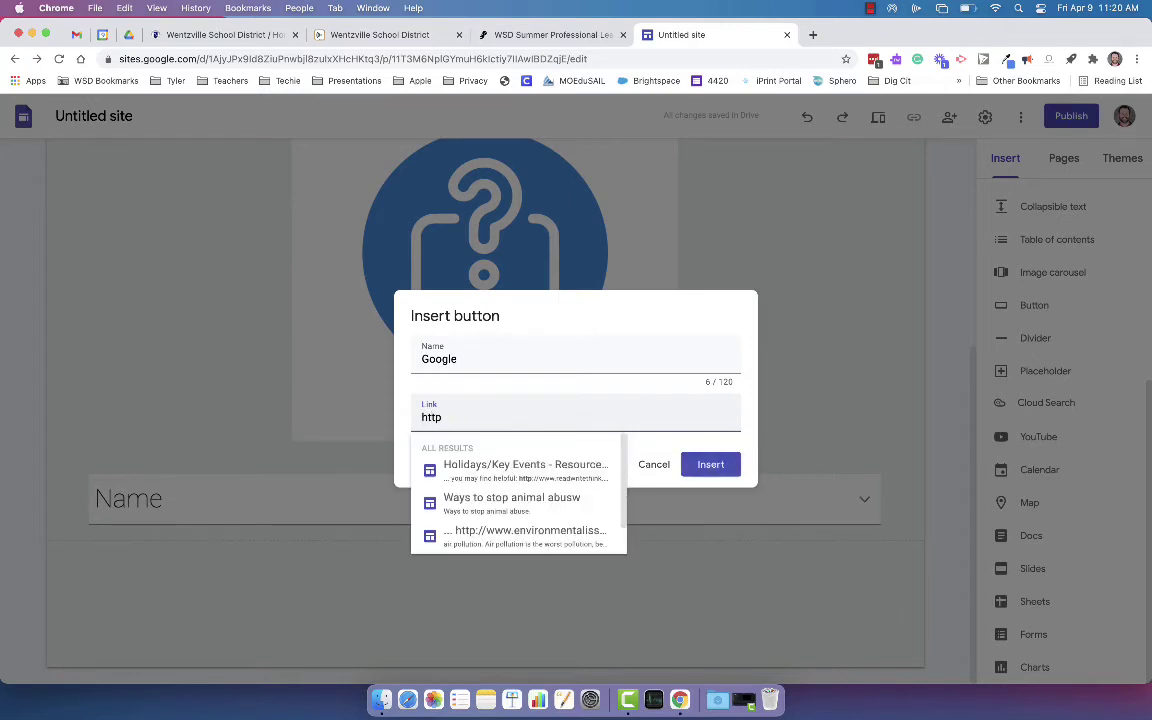
pyautogui.write('s://')
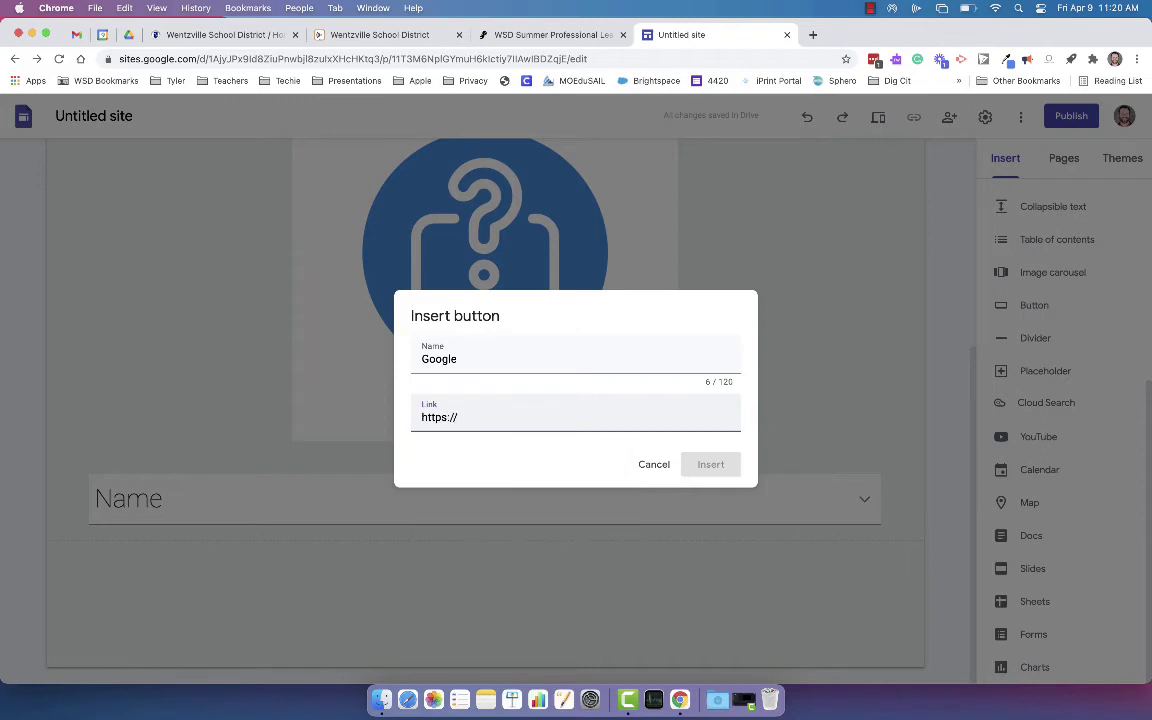
pyautogui.write('www.google.com')
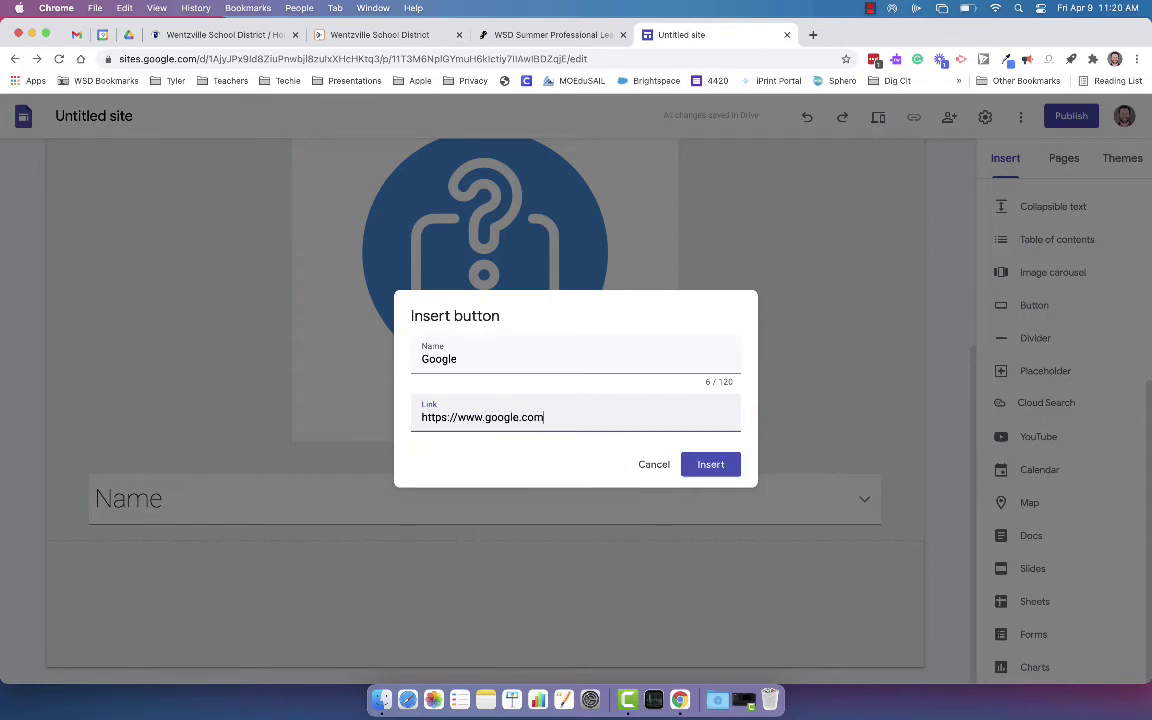
pyautogui.click(710, 464)
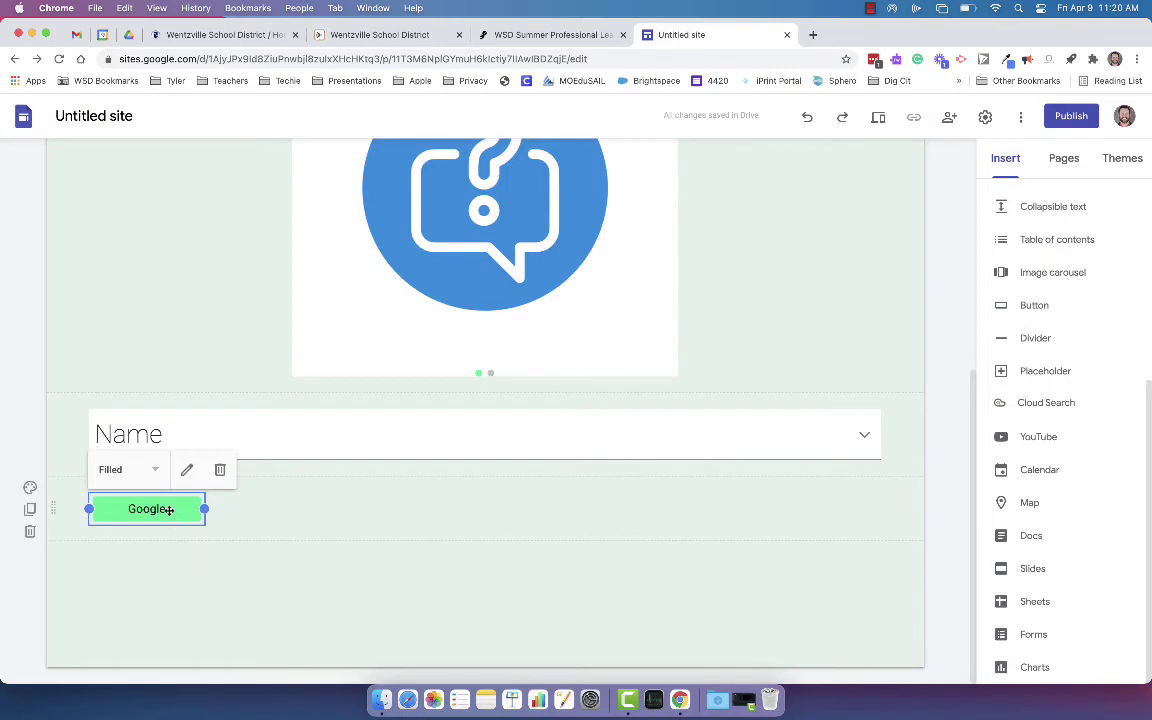
pyautogui.click(247, 532)
pyautogui.click(175, 514)
pyautogui.click(224, 522)
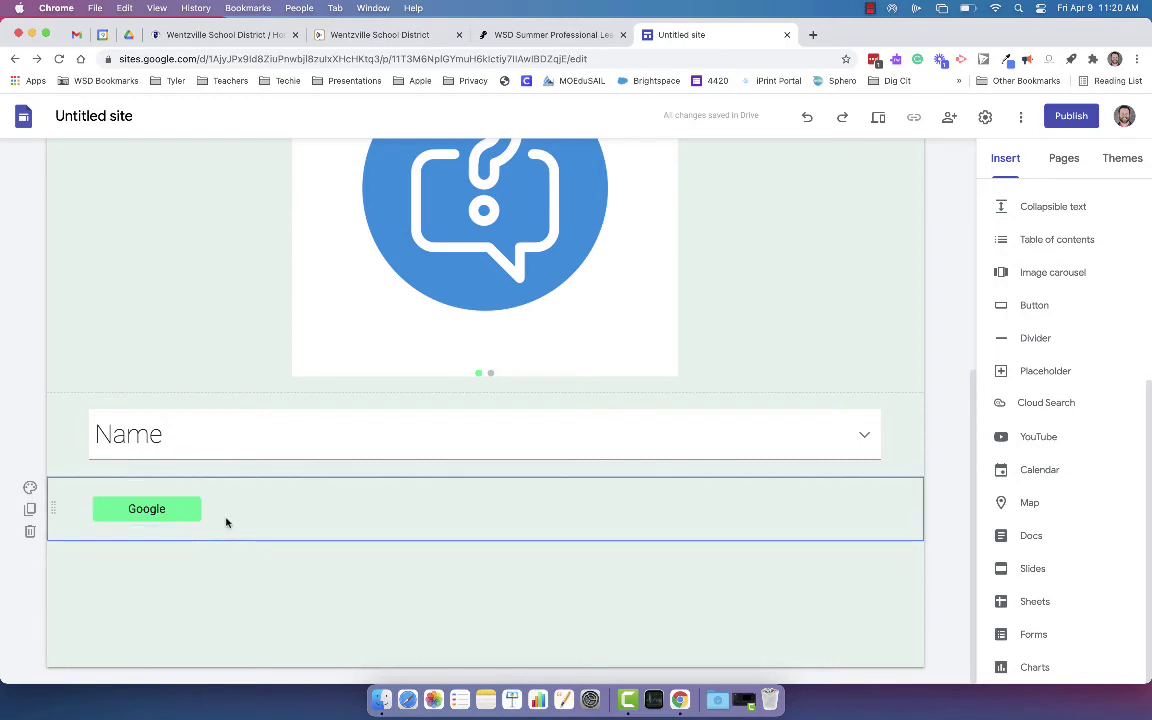
# Preview the page, test the Google button's link, close the page it opens and exit the preview.
pyautogui.click(882, 120)
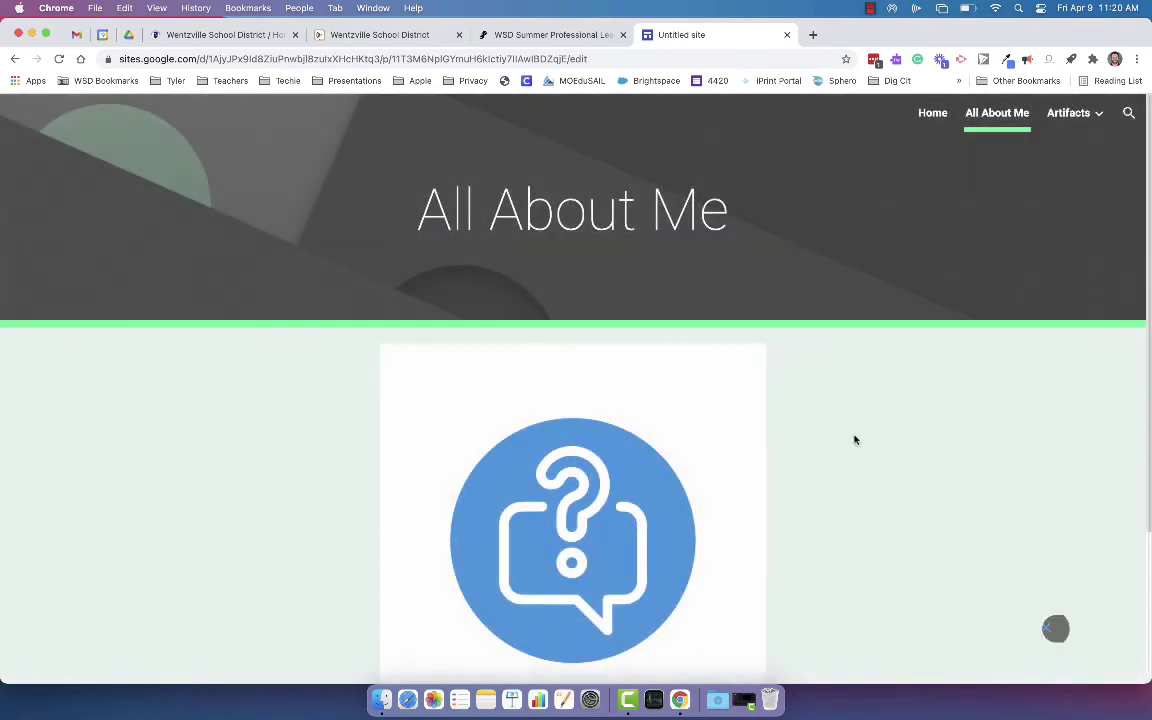
pyautogui.scroll(-5, 445, 594)
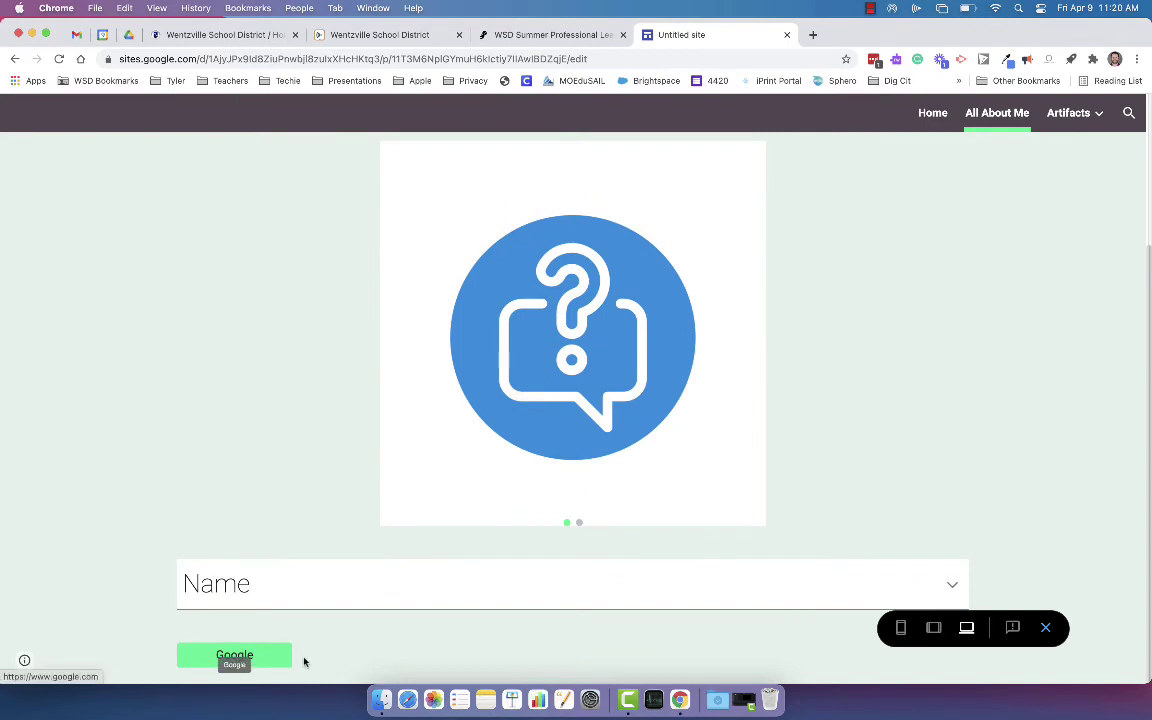
pyautogui.click(274, 658)
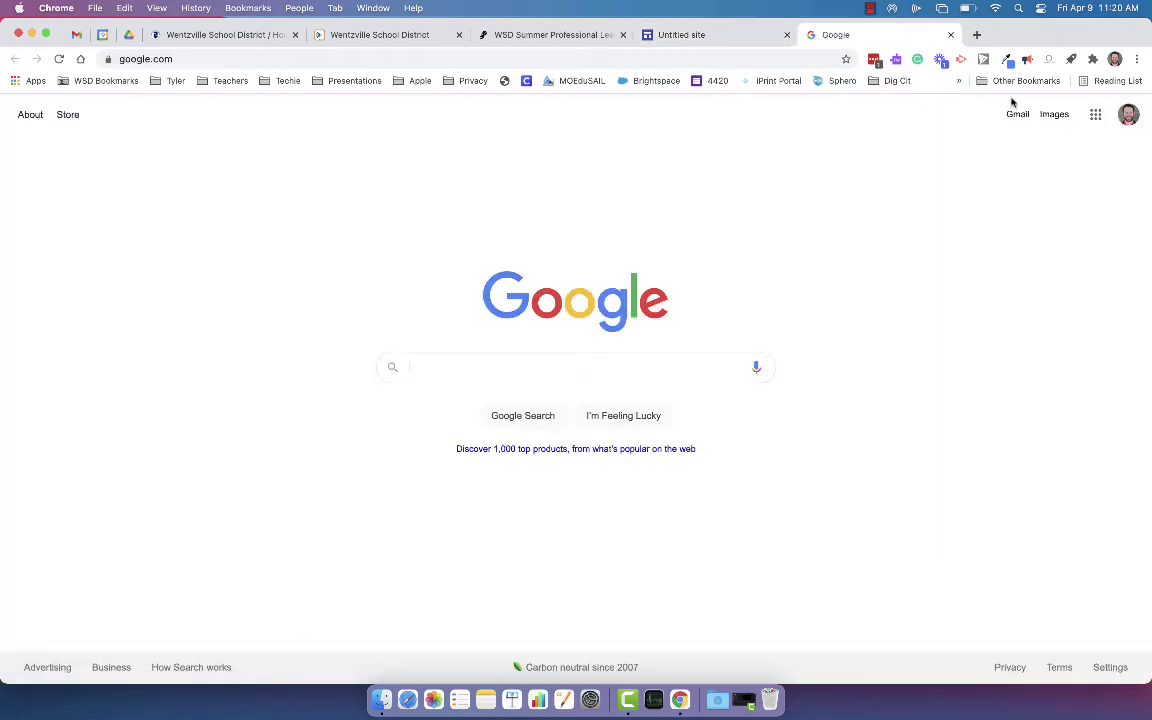
pyautogui.click(951, 35)
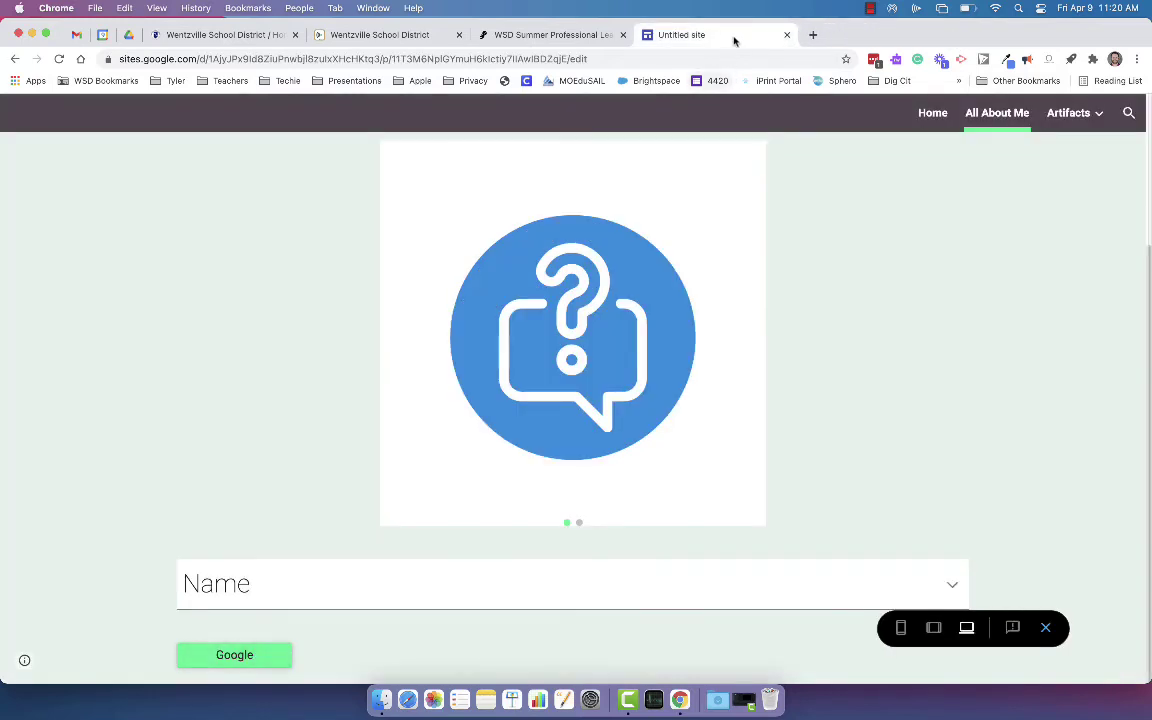
pyautogui.click(1048, 628)
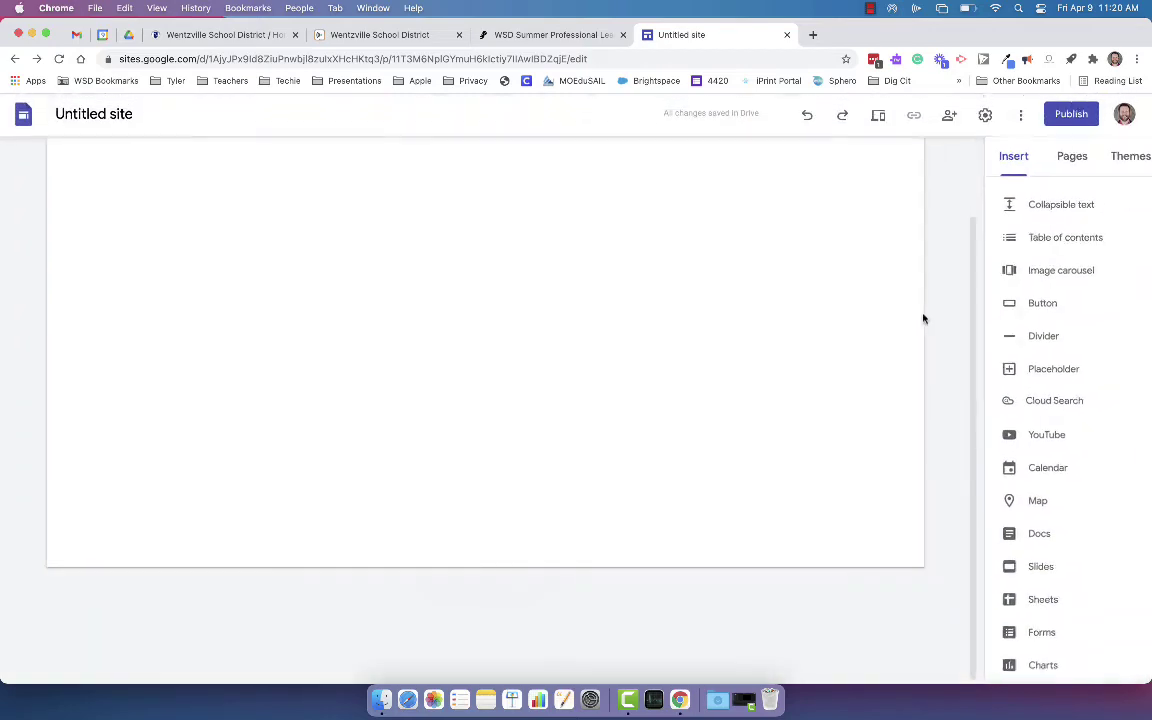
# Insert a button named "Artfacts" below the Google button, linked to the site's Artifacts page.
pyautogui.scroll(-5, 957, 442)
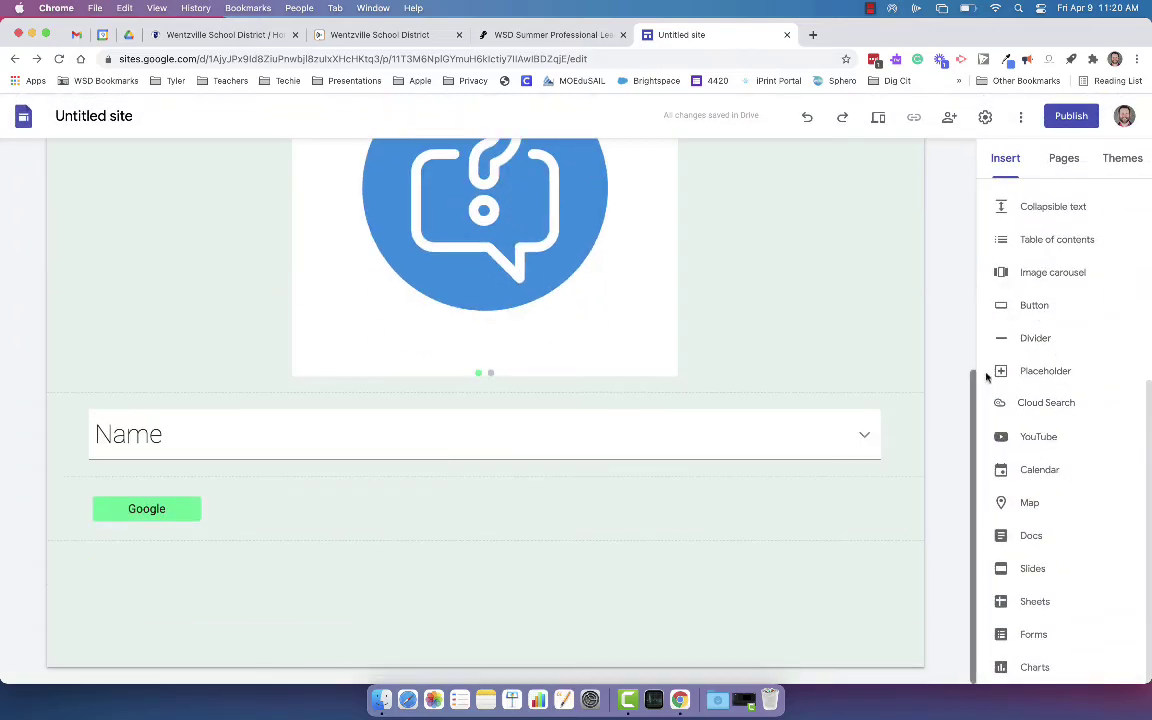
pyautogui.click(1022, 308)
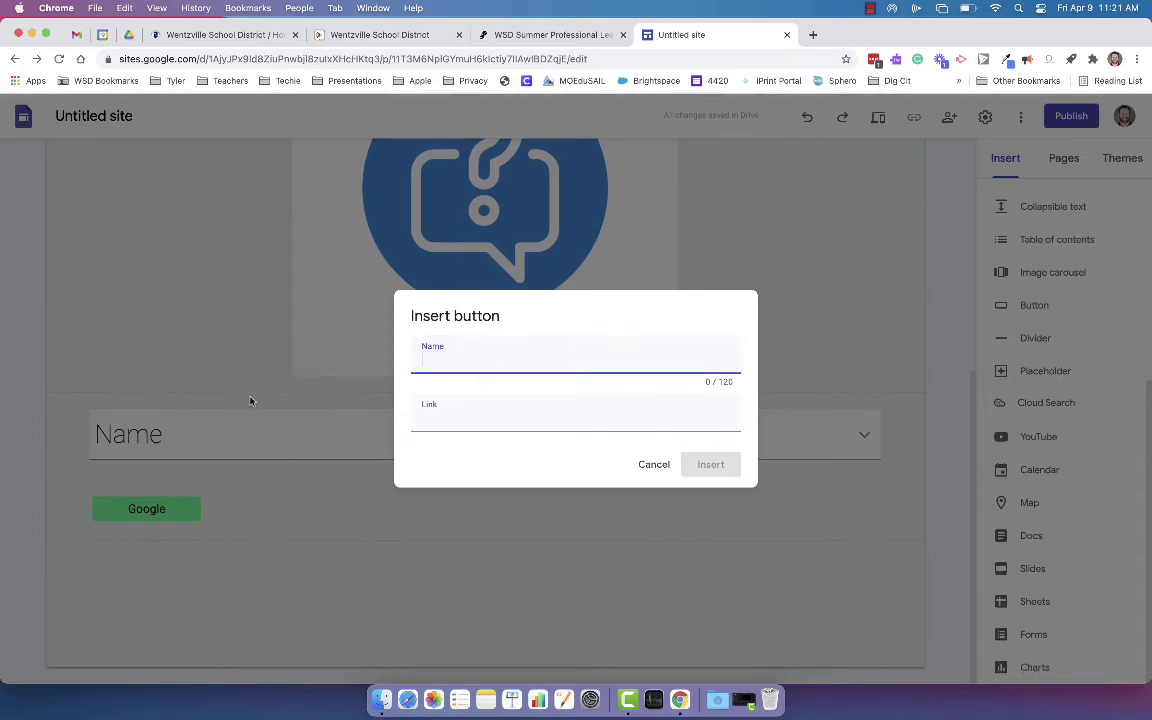
pyautogui.write('Artifacts')
pyautogui.click(458, 417)
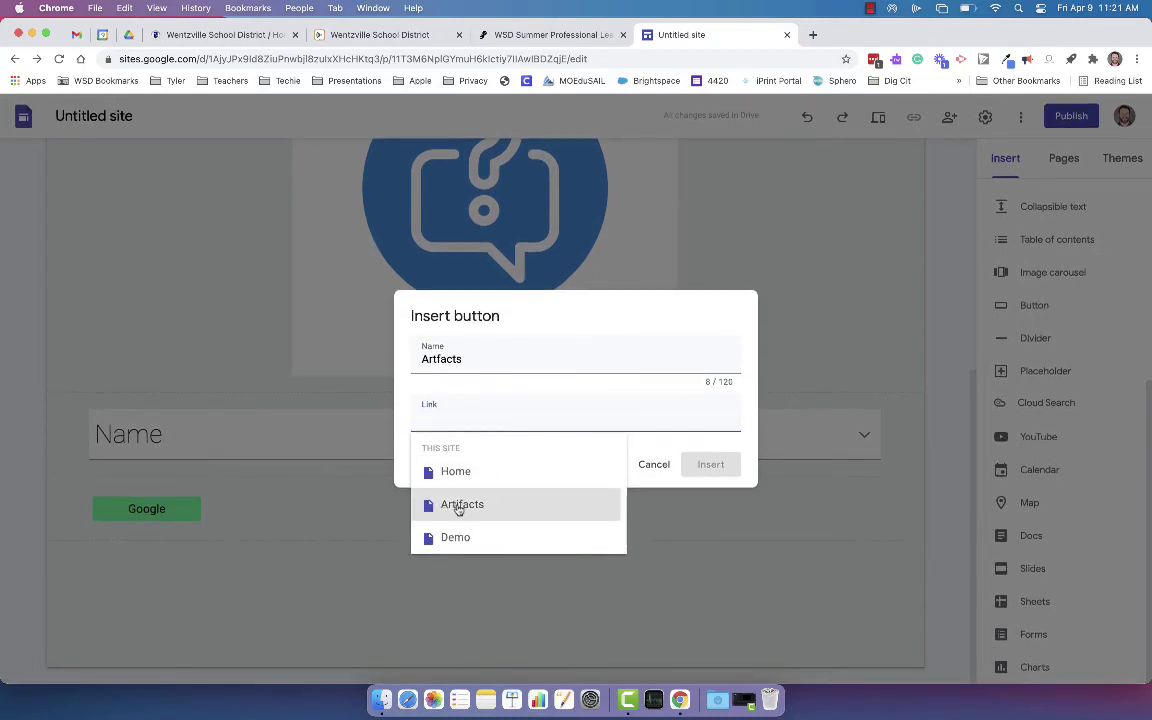
pyautogui.click(458, 505)
pyautogui.click(727, 468)
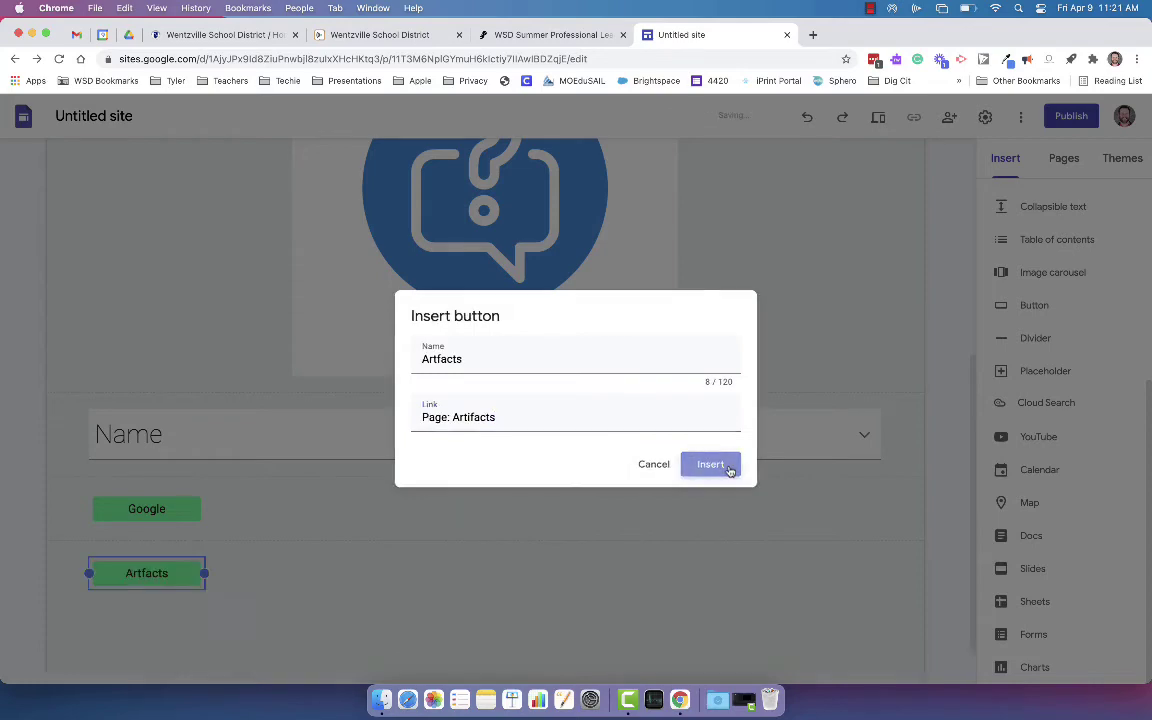
pyautogui.scroll(4, 352, 640)
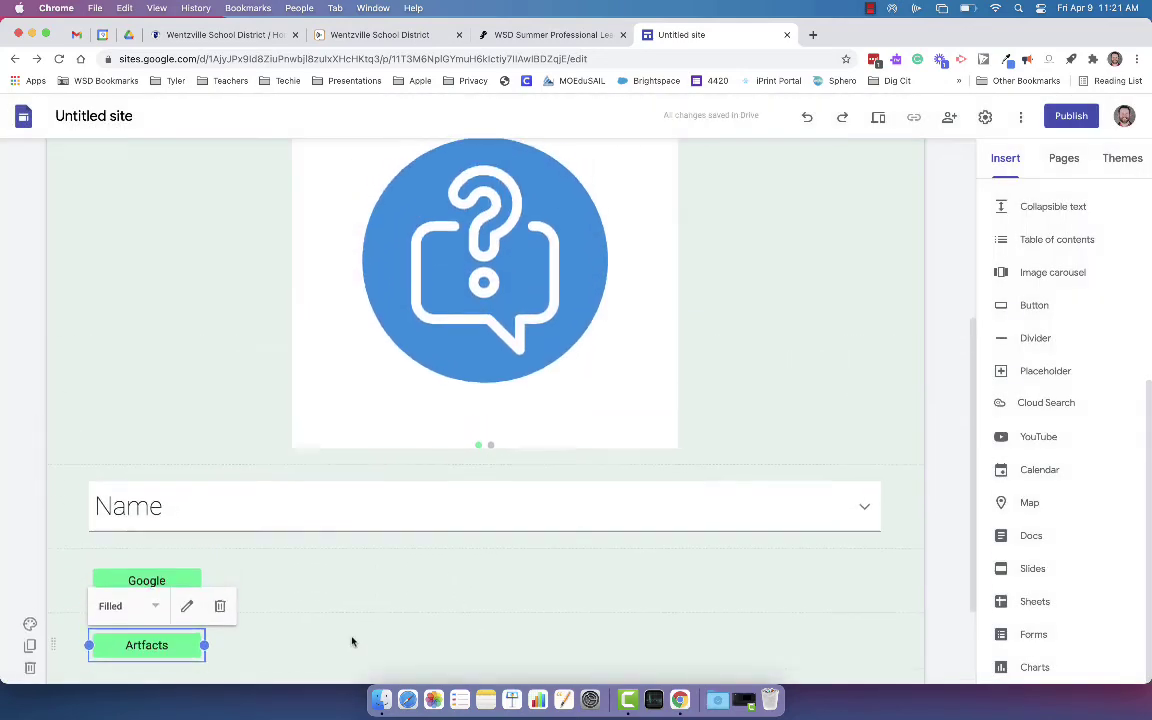
# Preview the All About Me page, test the Artfacts button's link and exit the preview.
pyautogui.scroll(-5, 352, 639)
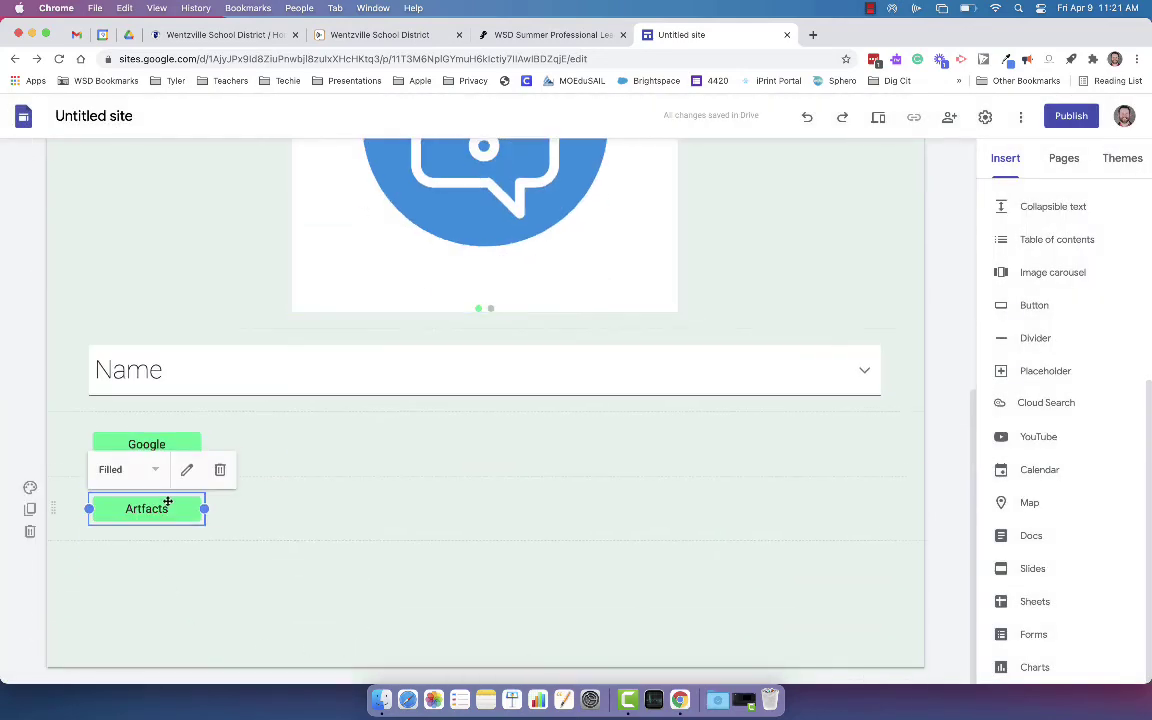
pyautogui.click(882, 119)
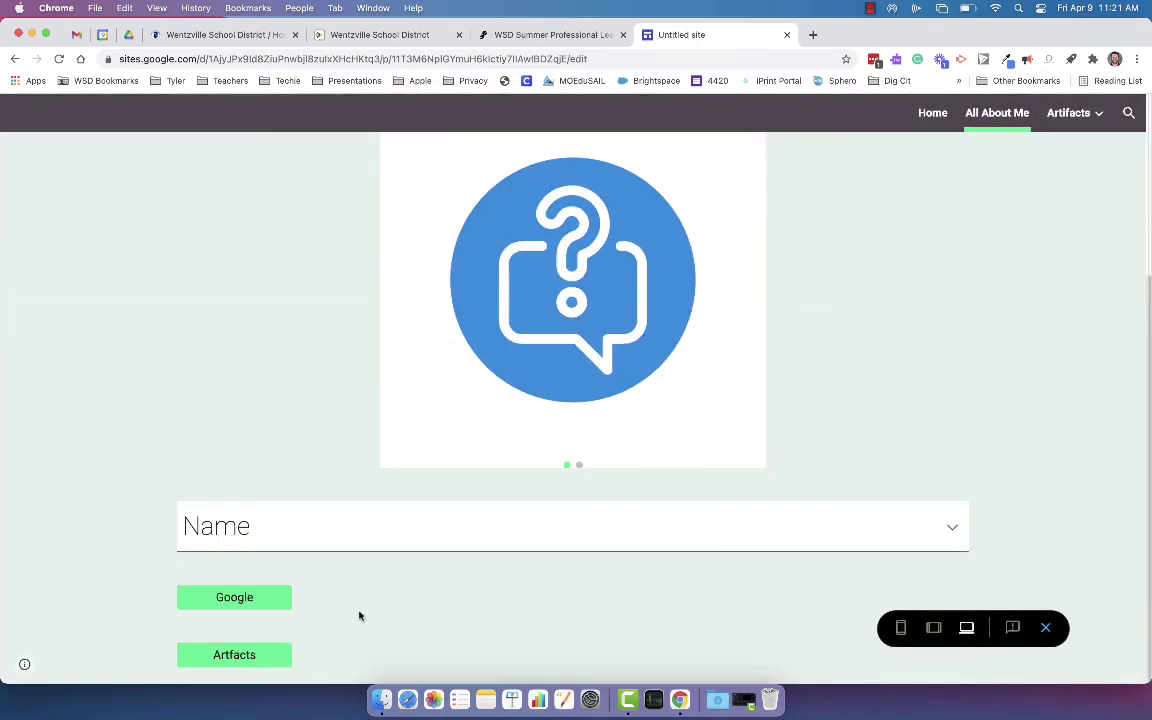
pyautogui.click(268, 662)
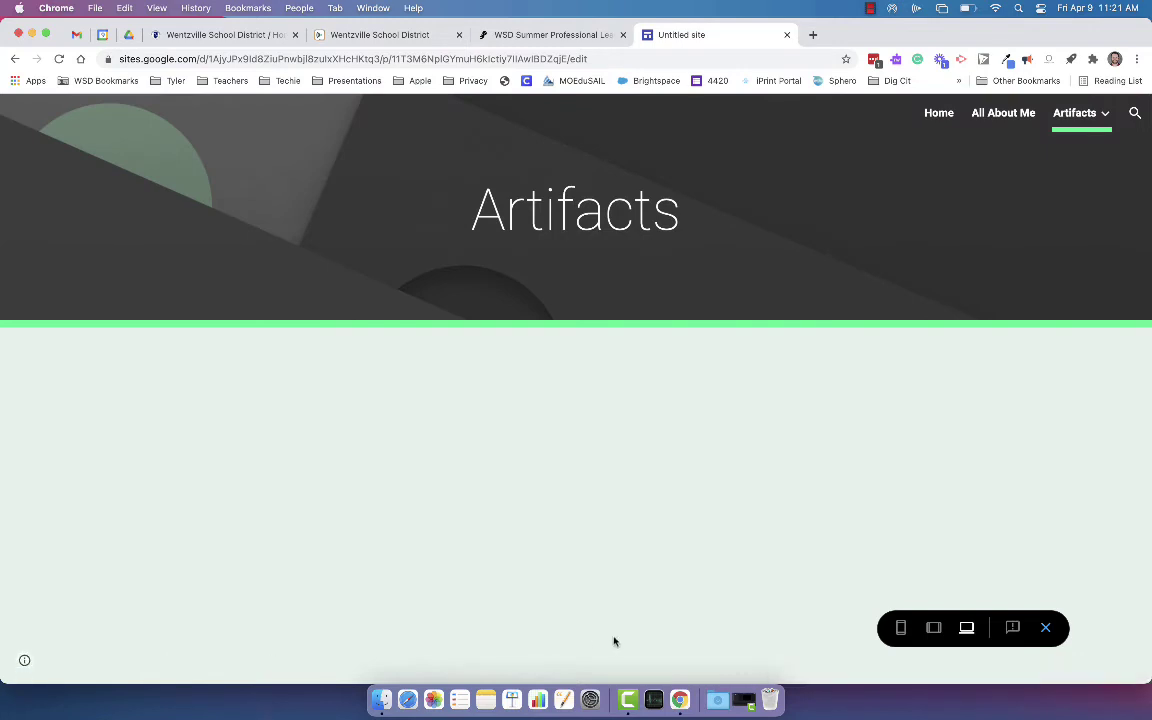
pyautogui.click(1045, 627)
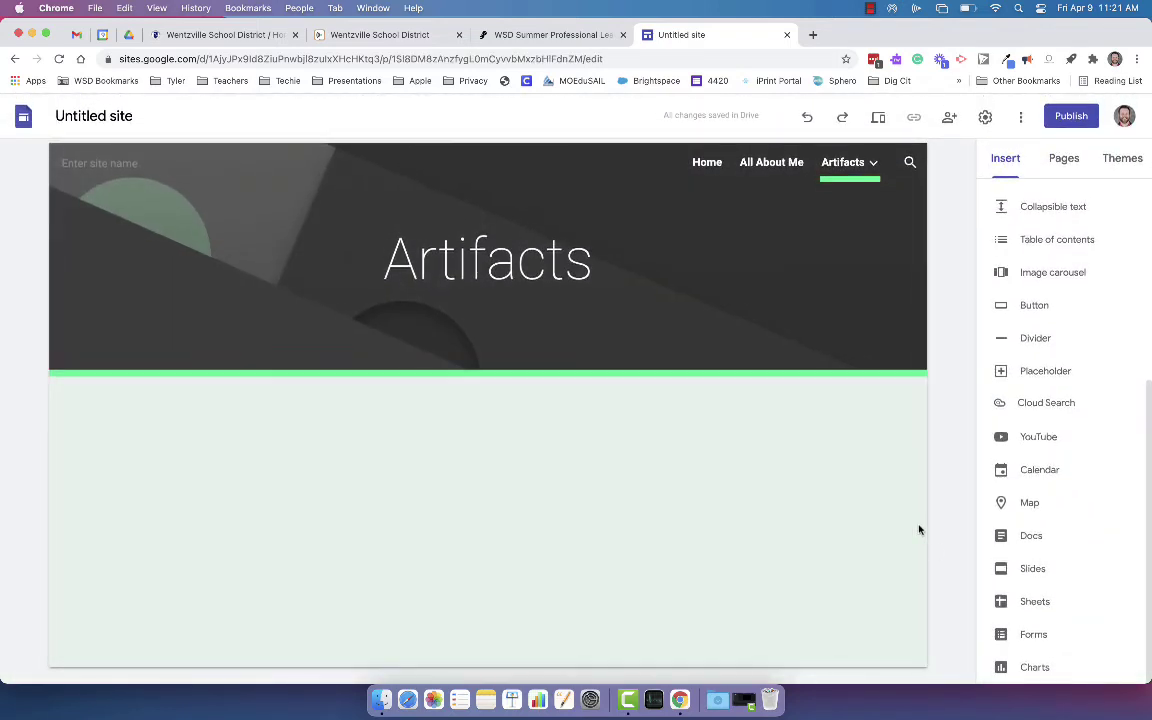
# Return to the All About Me page and move the Artfacts button up into one group with the Google button.
pyautogui.click(1060, 160)
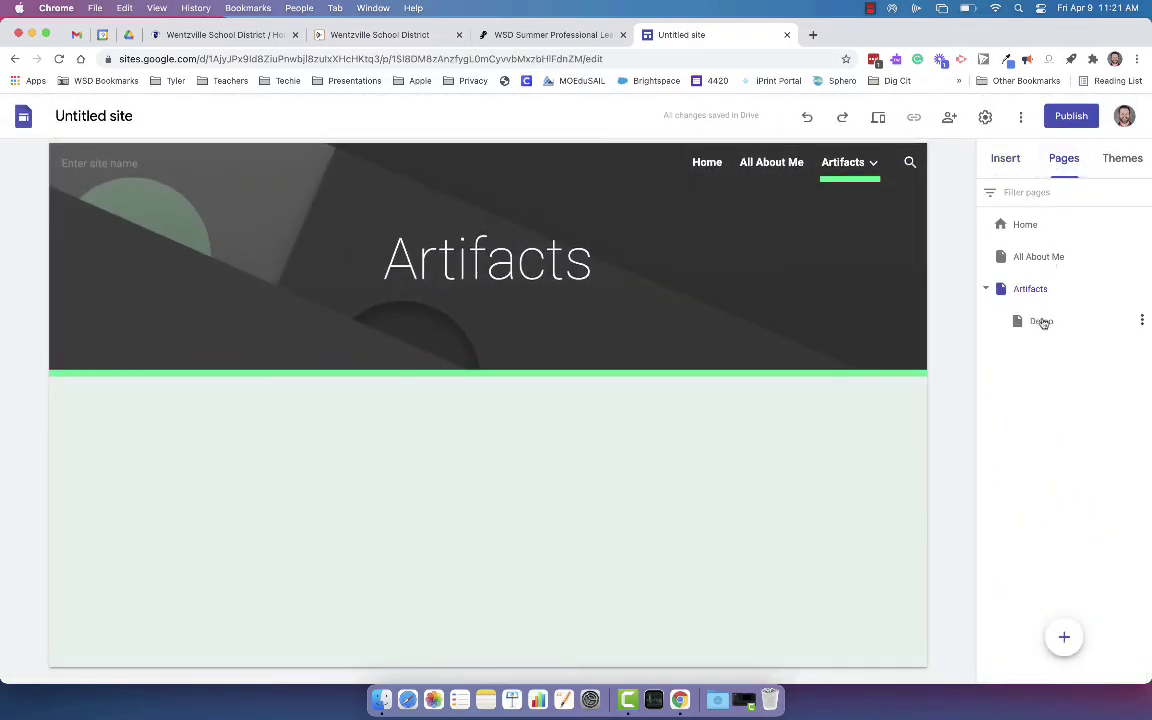
pyautogui.click(1041, 321)
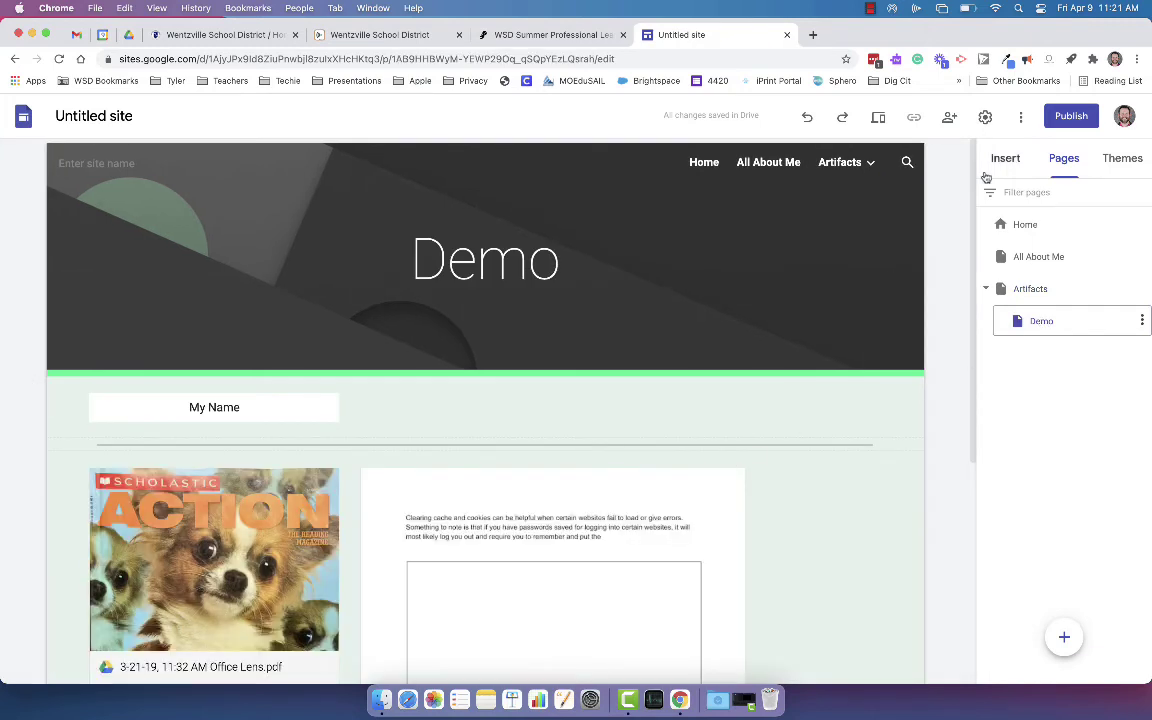
pyautogui.click(1028, 256)
pyautogui.scroll(-3, 646, 404)
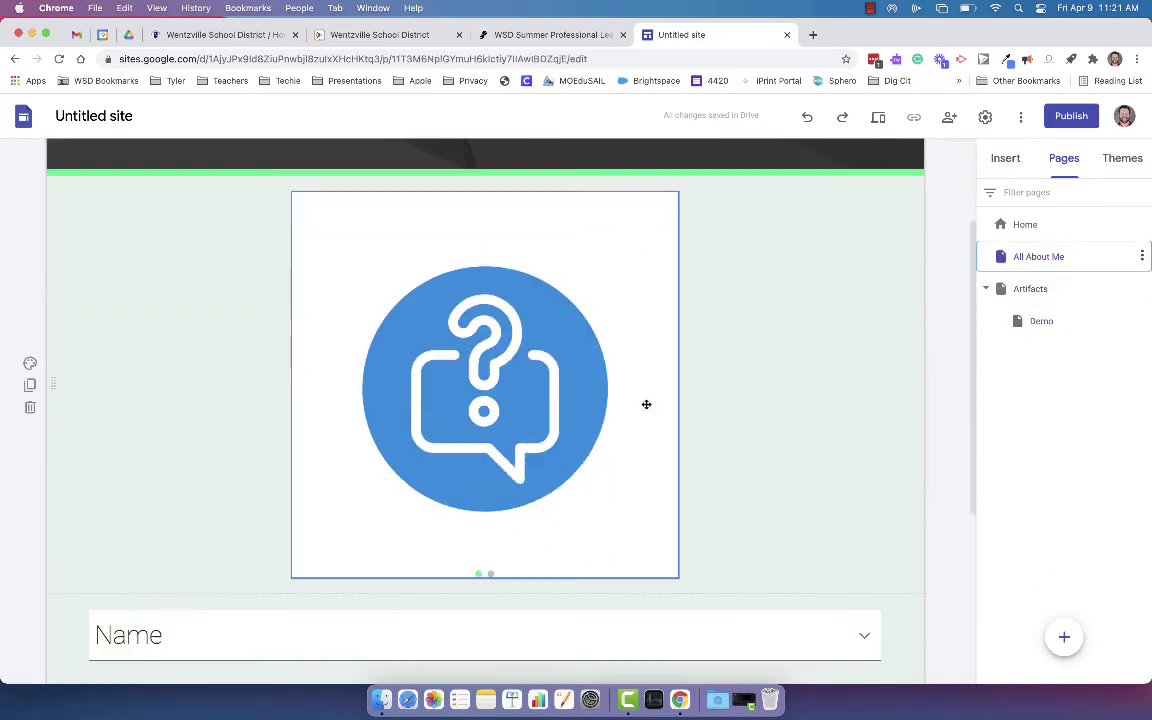
pyautogui.scroll(-3, 646, 404)
pyautogui.click(175, 509)
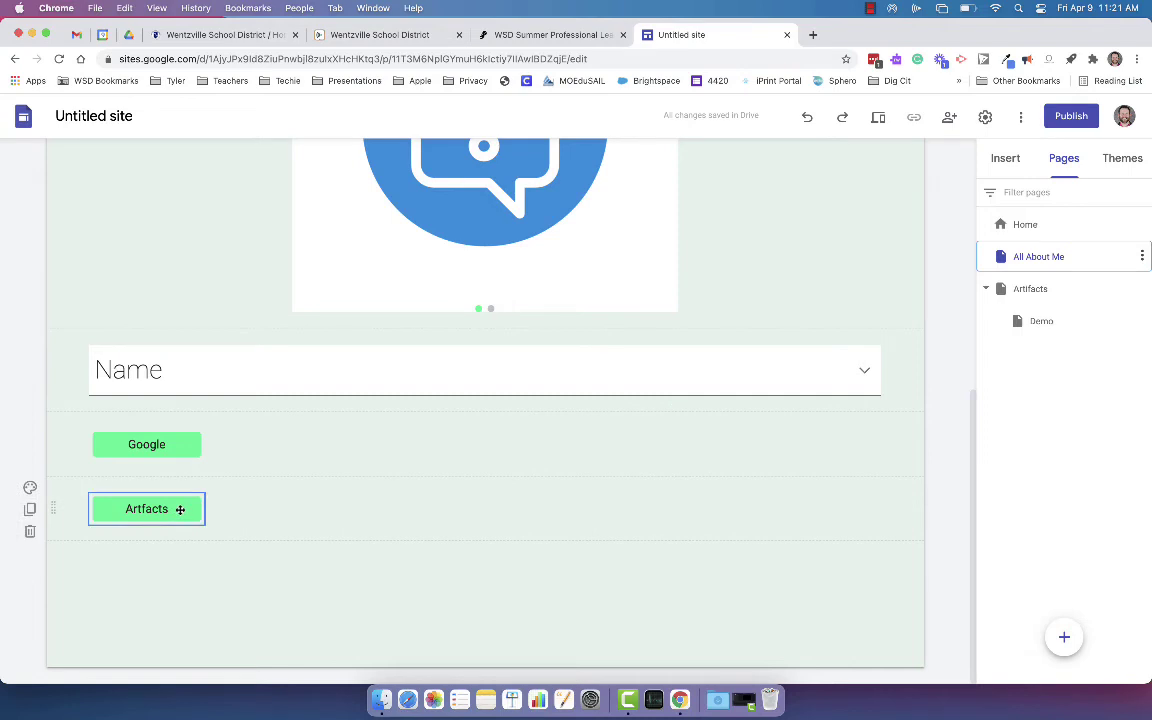
pyautogui.moveTo(172, 509); pyautogui.dragTo(147, 509)
pyautogui.rightClick(184, 487)
pyautogui.click(153, 484)
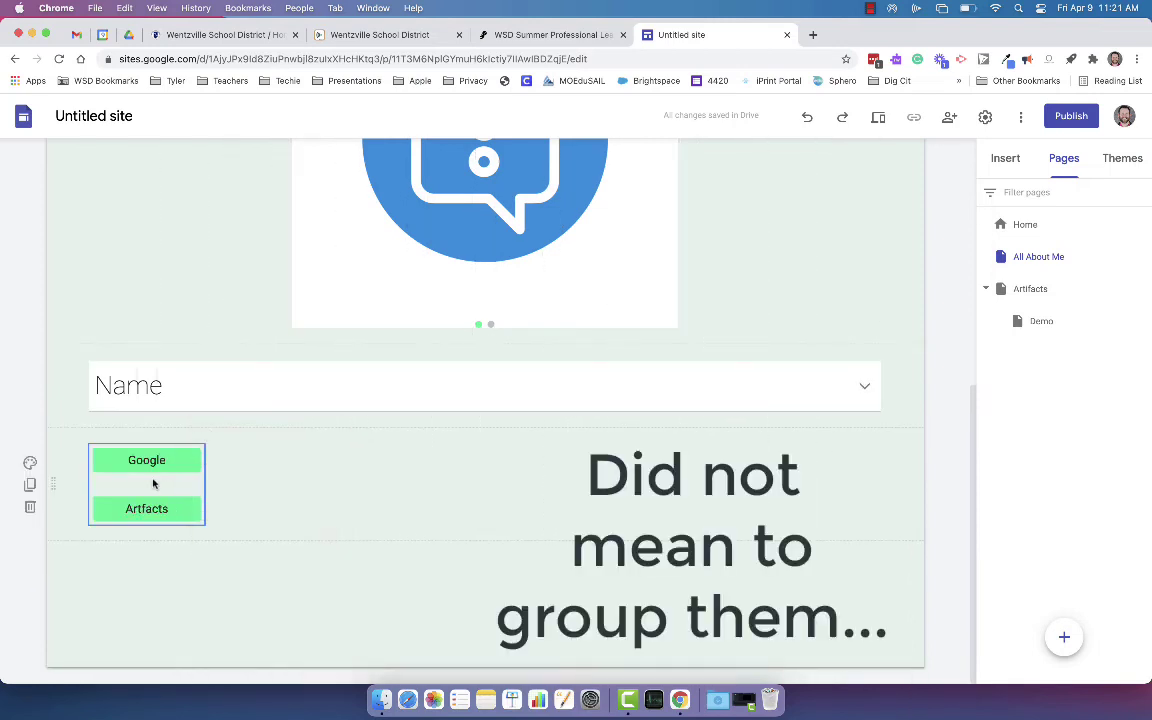
# Move the Google and Artfacts button group to the centre of its section and try to separate the two buttons.
pyautogui.moveTo(141, 483); pyautogui.dragTo(518, 508)
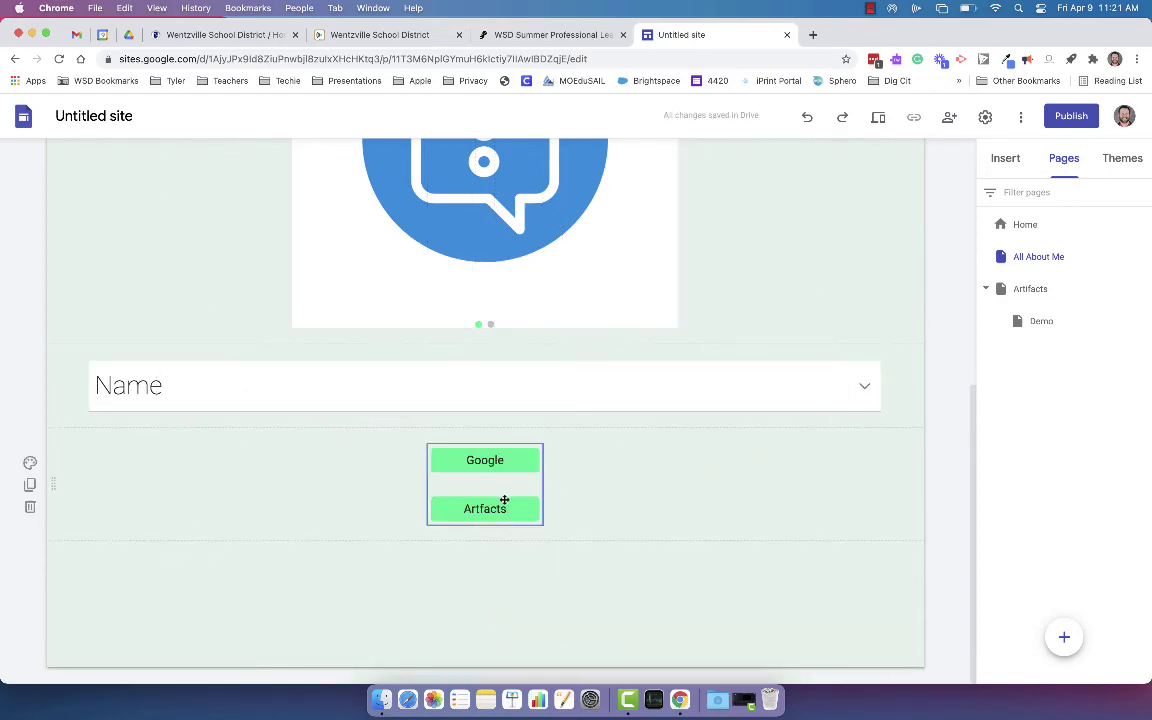
pyautogui.click(509, 514)
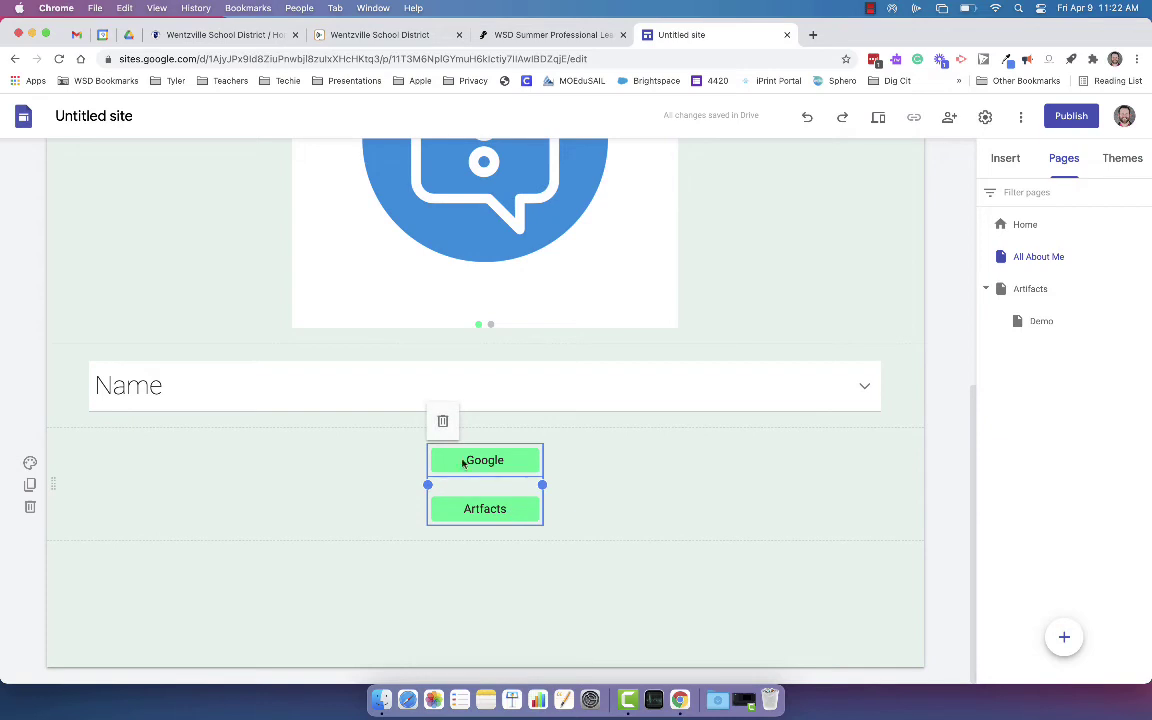
pyautogui.moveTo(480, 494); pyautogui.dragTo(540, 540)
pyautogui.moveTo(532, 495); pyautogui.dragTo(453, 465)
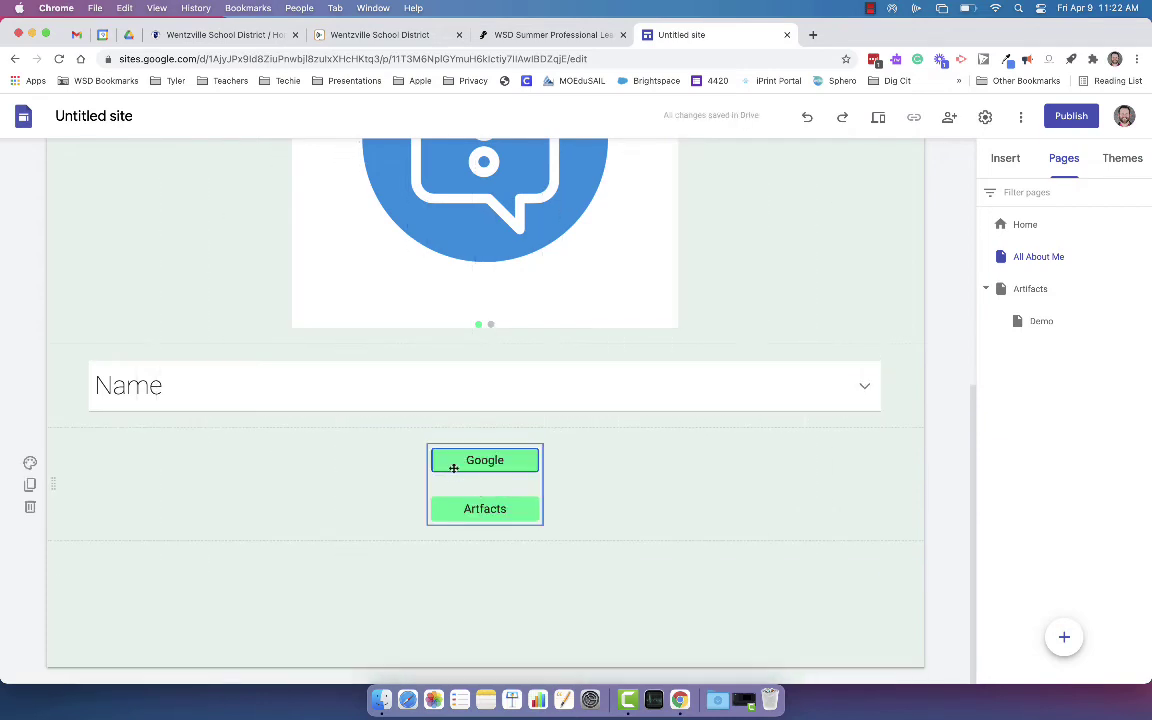
pyautogui.click(463, 491)
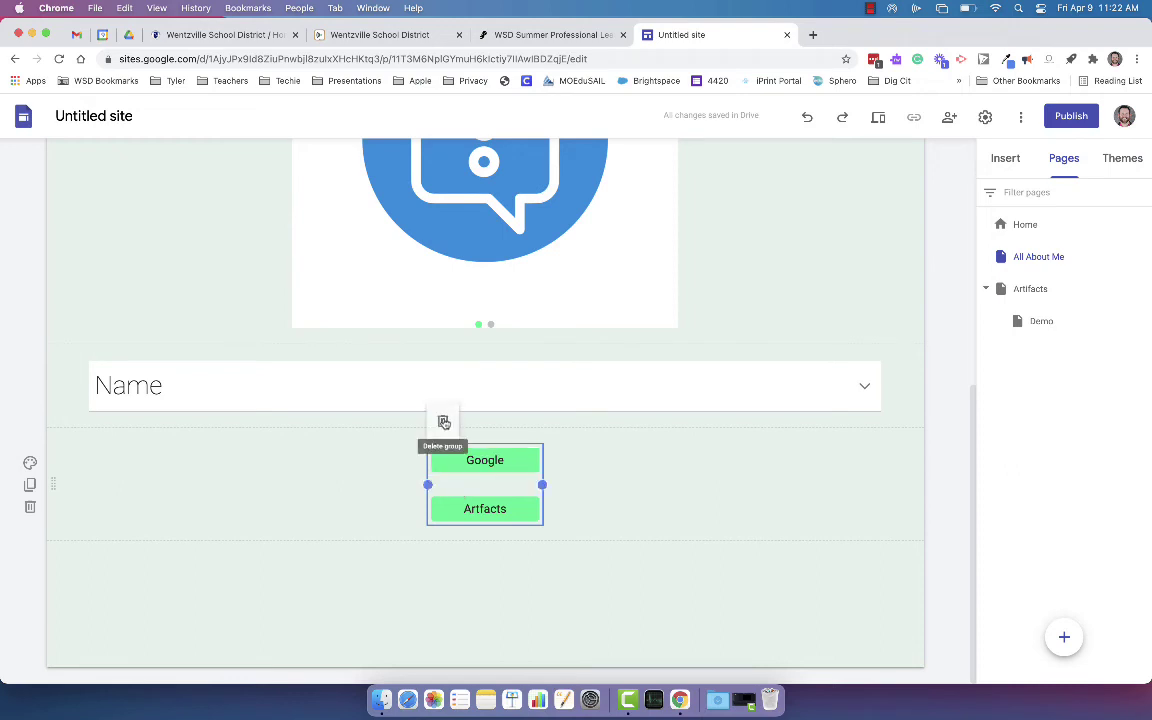
# Duplicate the section containing the two buttons and delete one of the two identical sections.
pyautogui.click(30, 487)
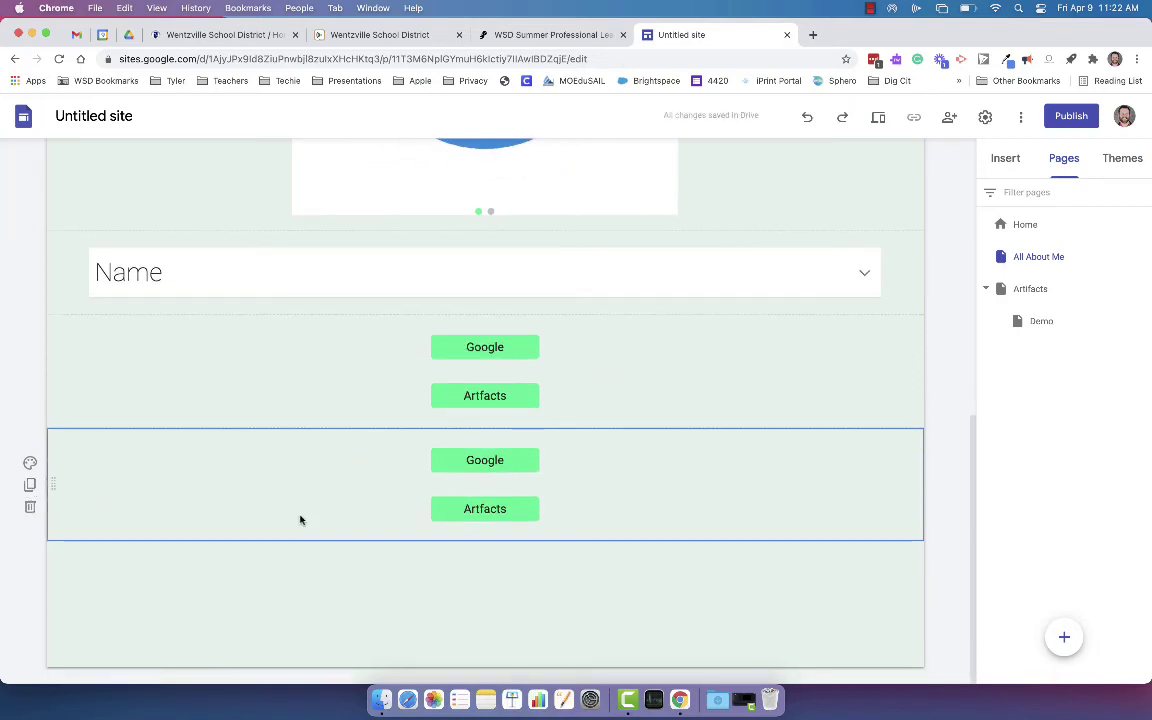
pyautogui.click(30, 507)
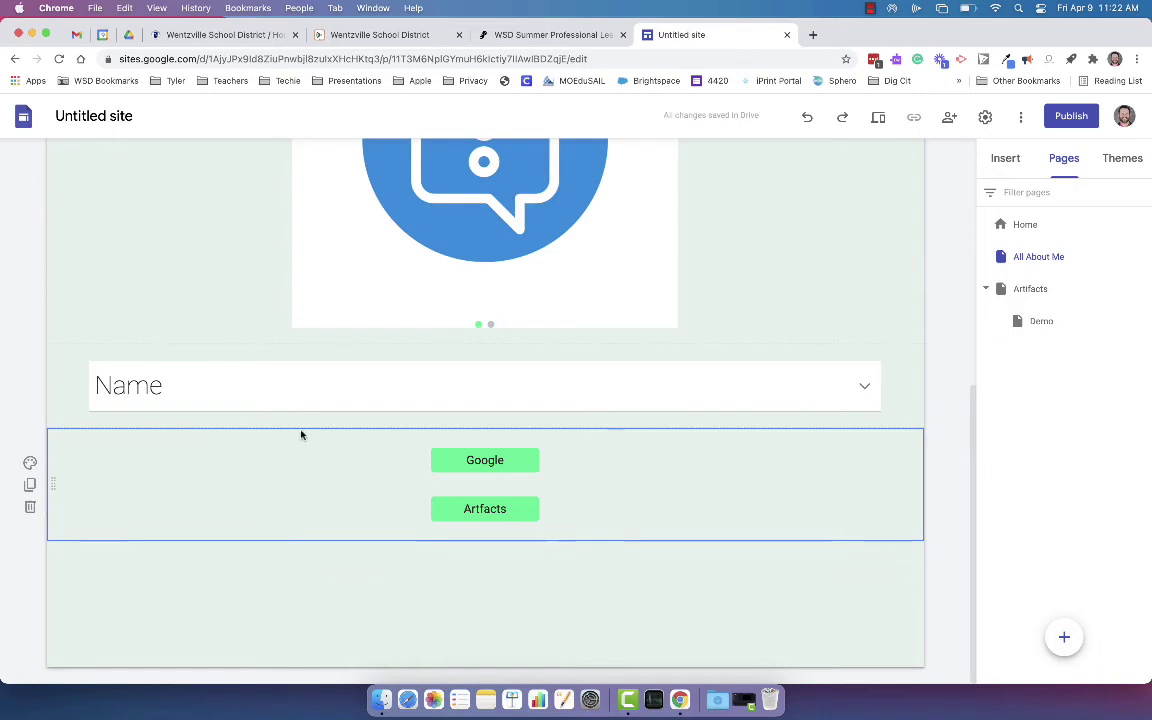
# Review the elements available for insertion, open the YouTube video search and close it without inserting a video.
pyautogui.scroll(5, 301, 433)
pyautogui.click(1012, 160)
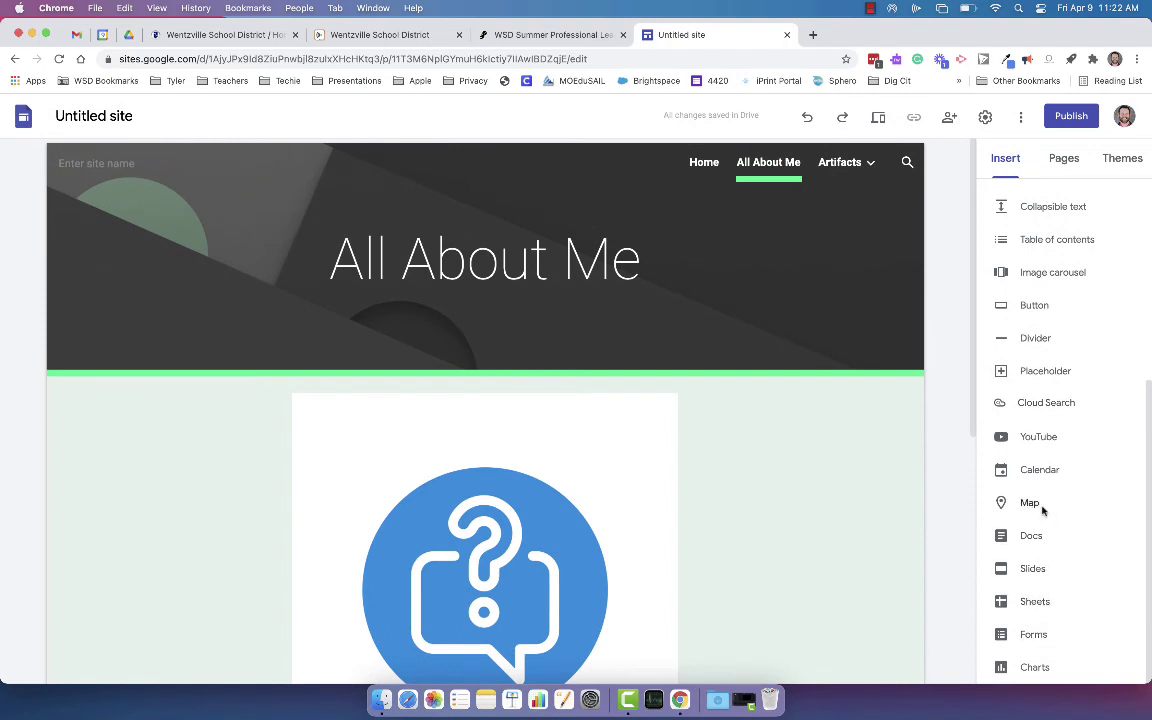
pyautogui.scroll(5, 1040, 575)
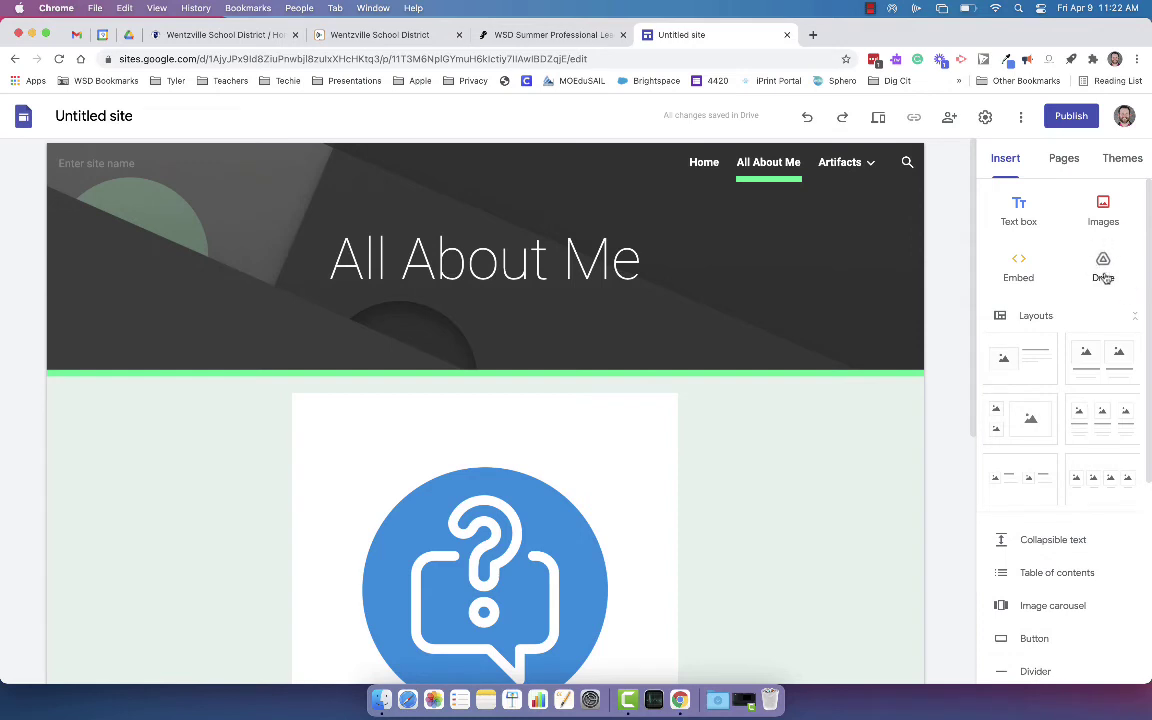
pyautogui.scroll(-5, 1061, 511)
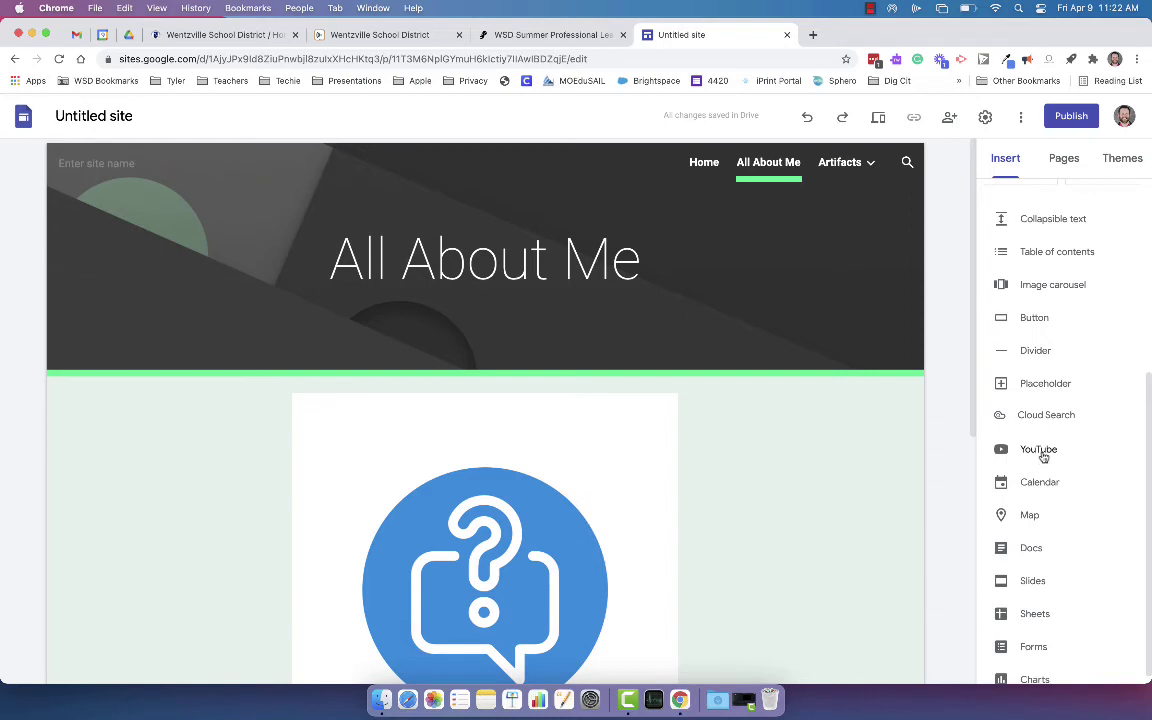
pyautogui.scroll(-1, 856, 494)
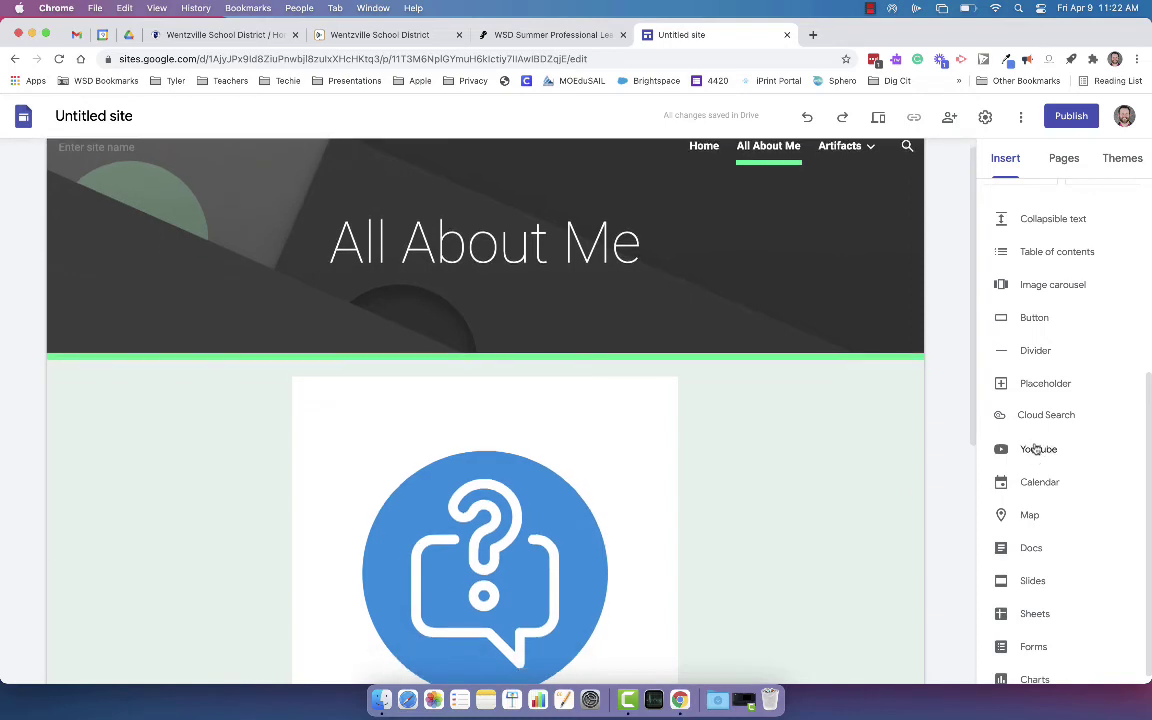
pyautogui.click(1036, 449)
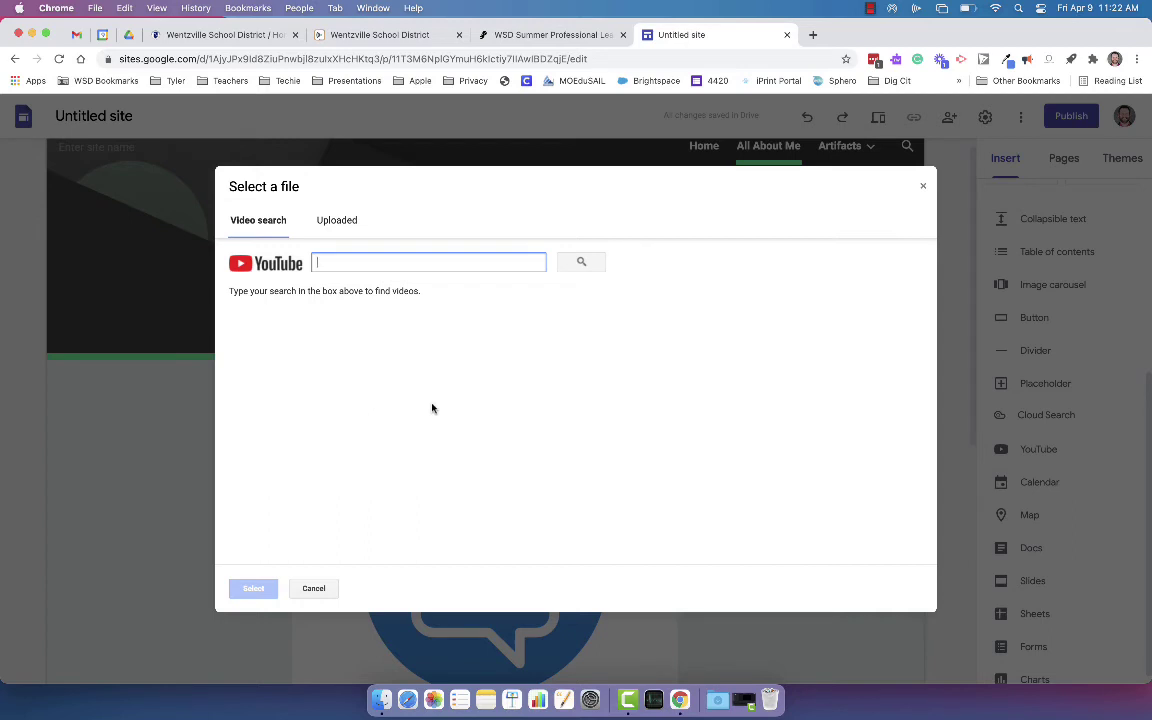
pyautogui.click(922, 187)
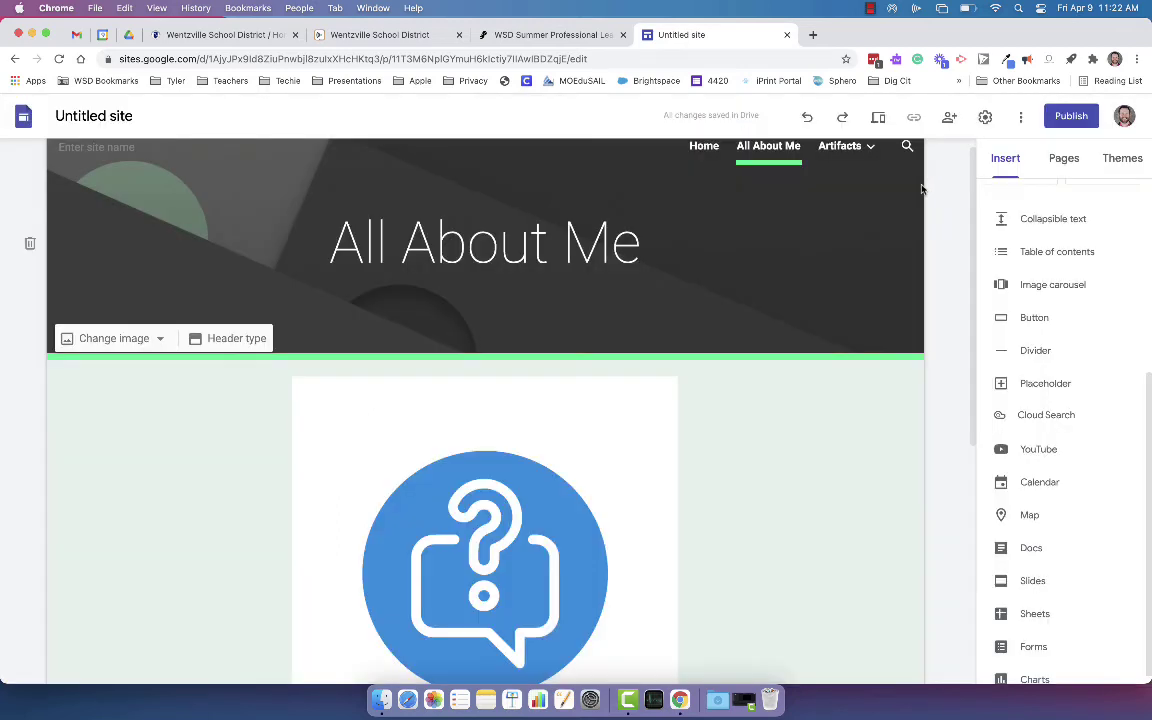
pyautogui.scroll(5, 1066, 309)
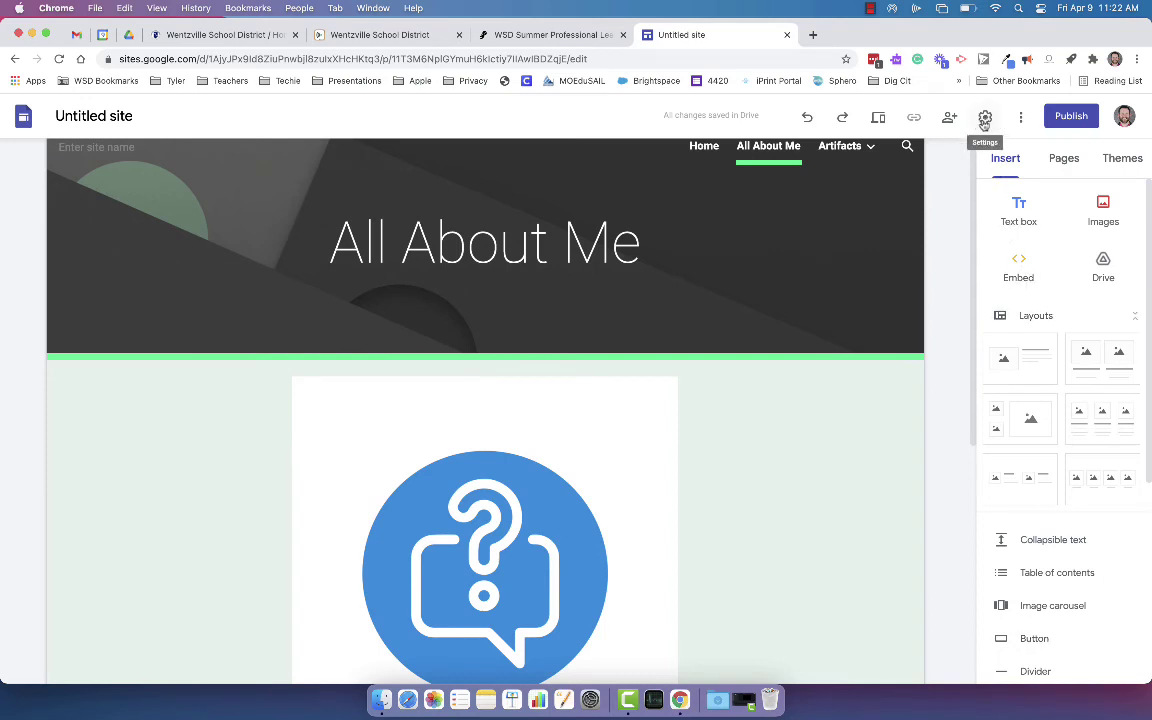
# Try the Side navigation mode in the site settings and set it back to Top.
pyautogui.click(985, 121)
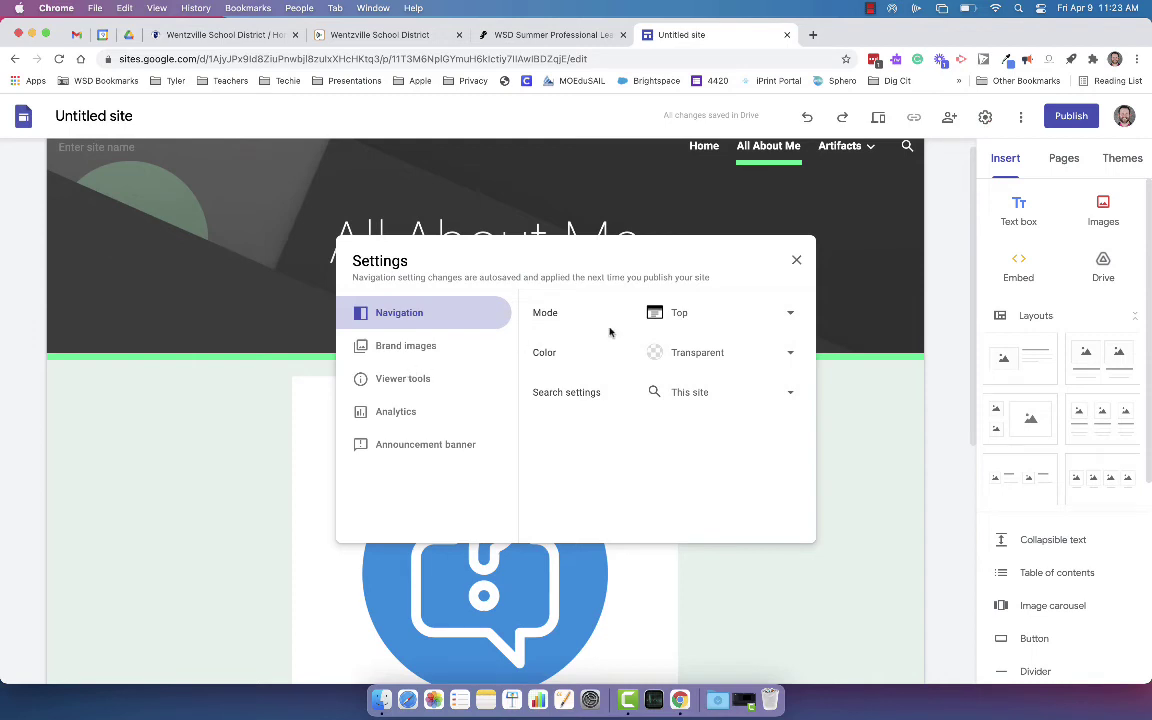
pyautogui.click(678, 313)
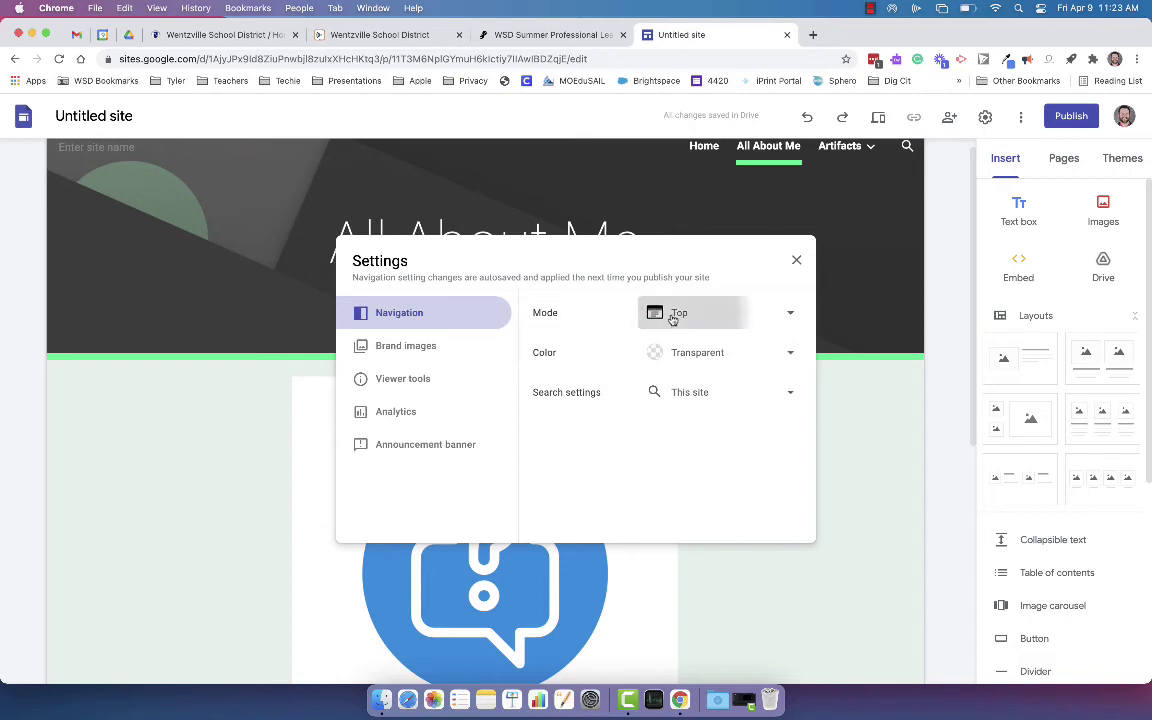
pyautogui.click(679, 313)
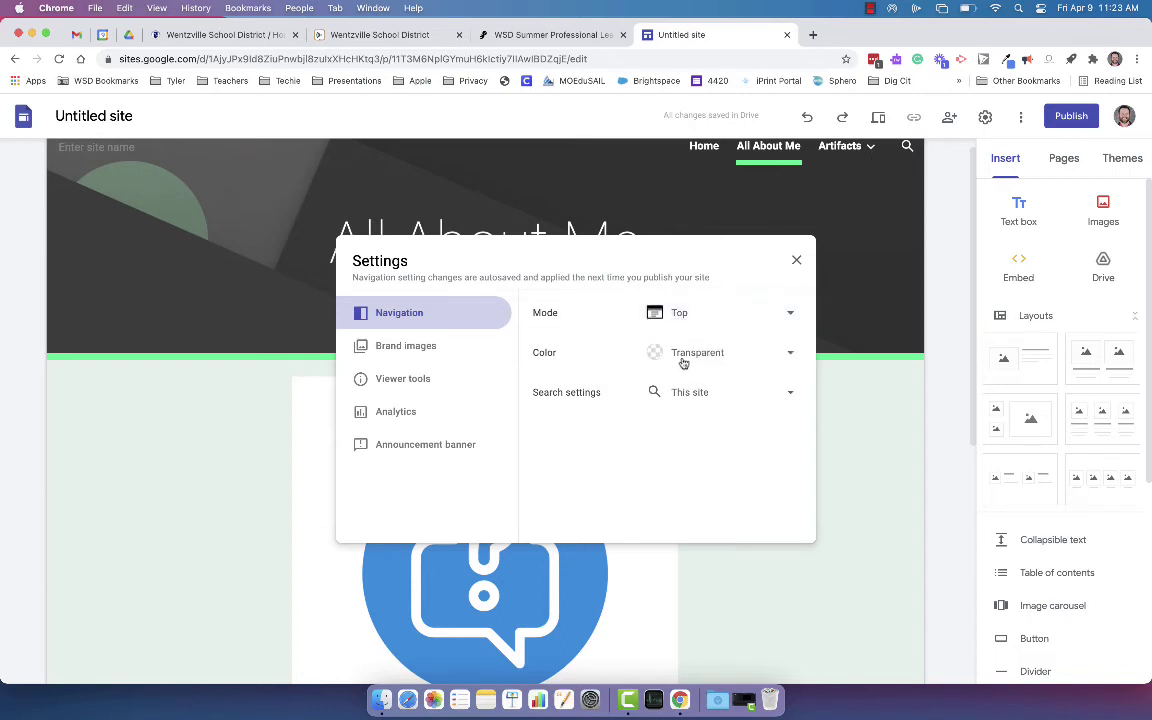
pyautogui.click(697, 322)
pyautogui.click(697, 357)
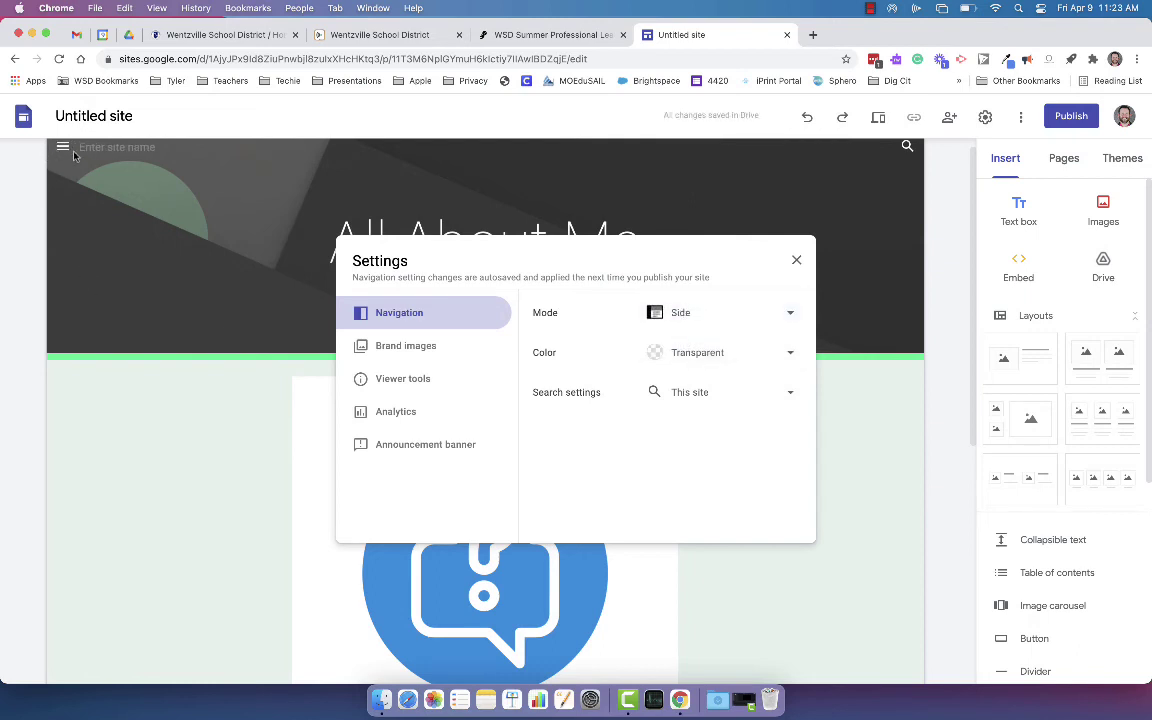
pyautogui.click(681, 320)
pyautogui.click(681, 283)
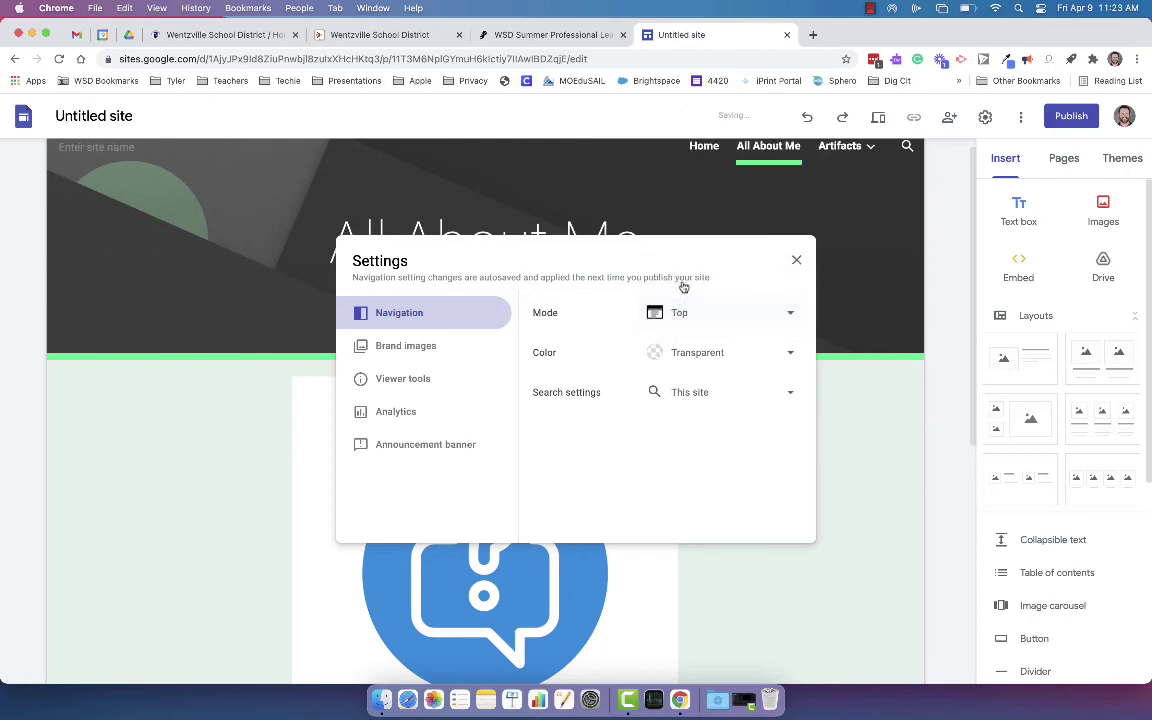
# Try White and Black as the navigation color, set it back to Transparent and close the site settings.
pyautogui.click(697, 356)
pyautogui.click(694, 384)
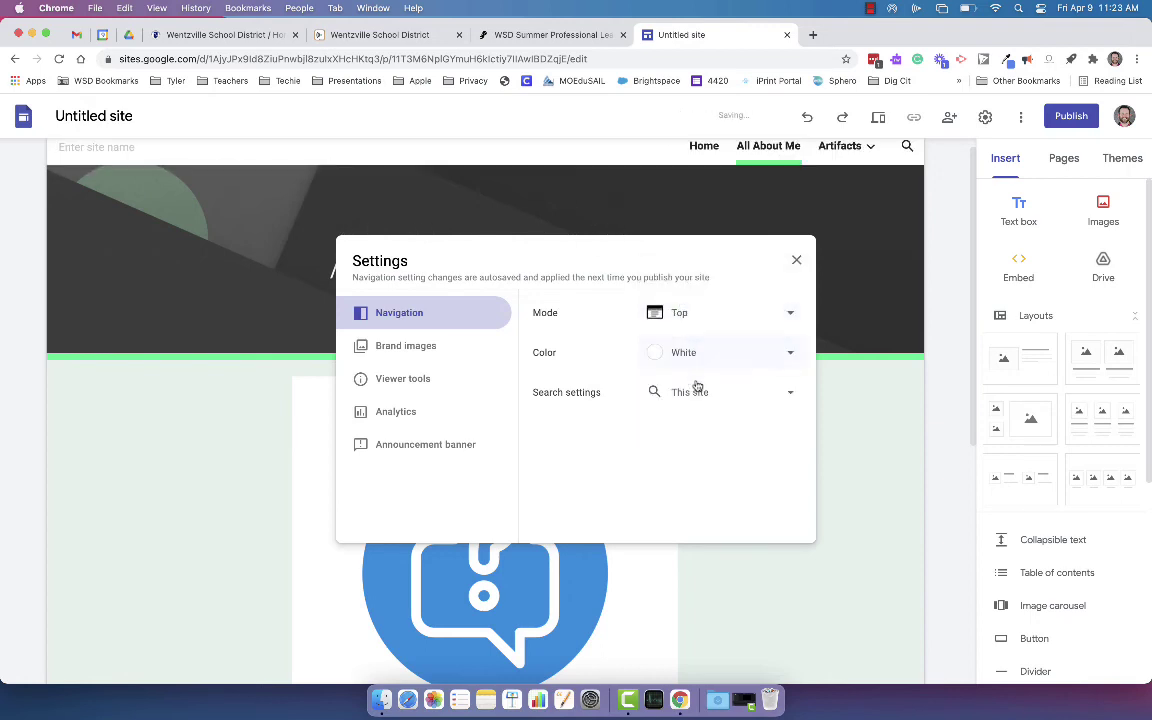
pyautogui.click(697, 355)
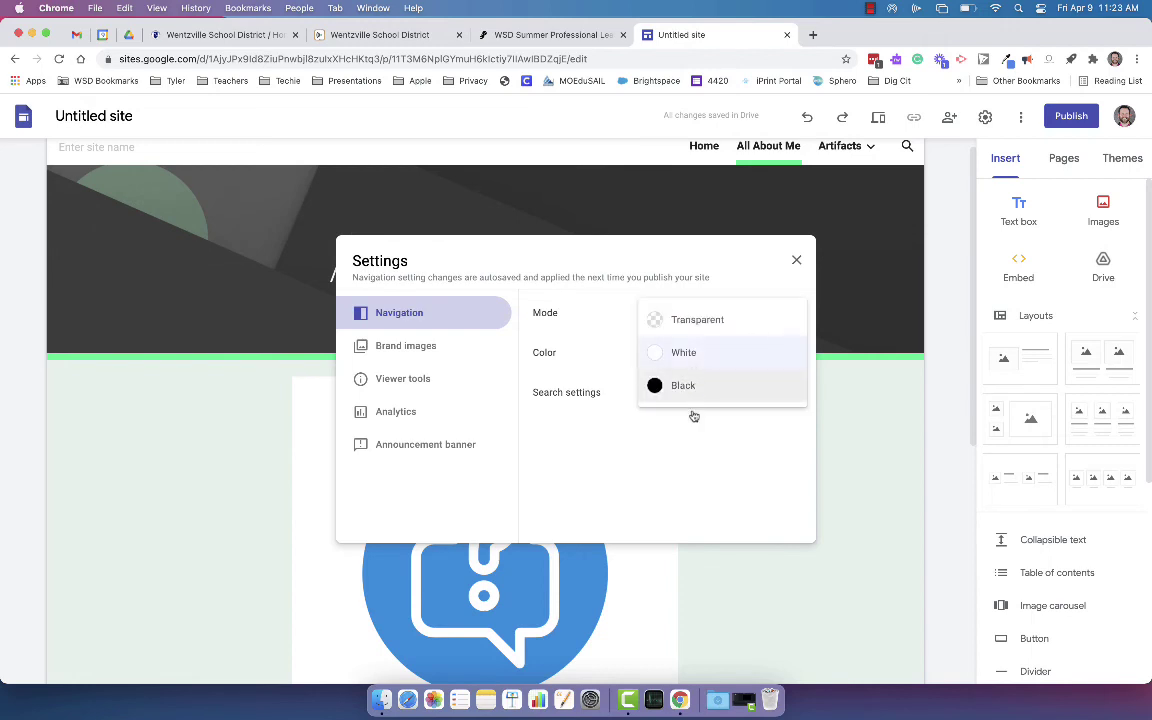
pyautogui.click(688, 390)
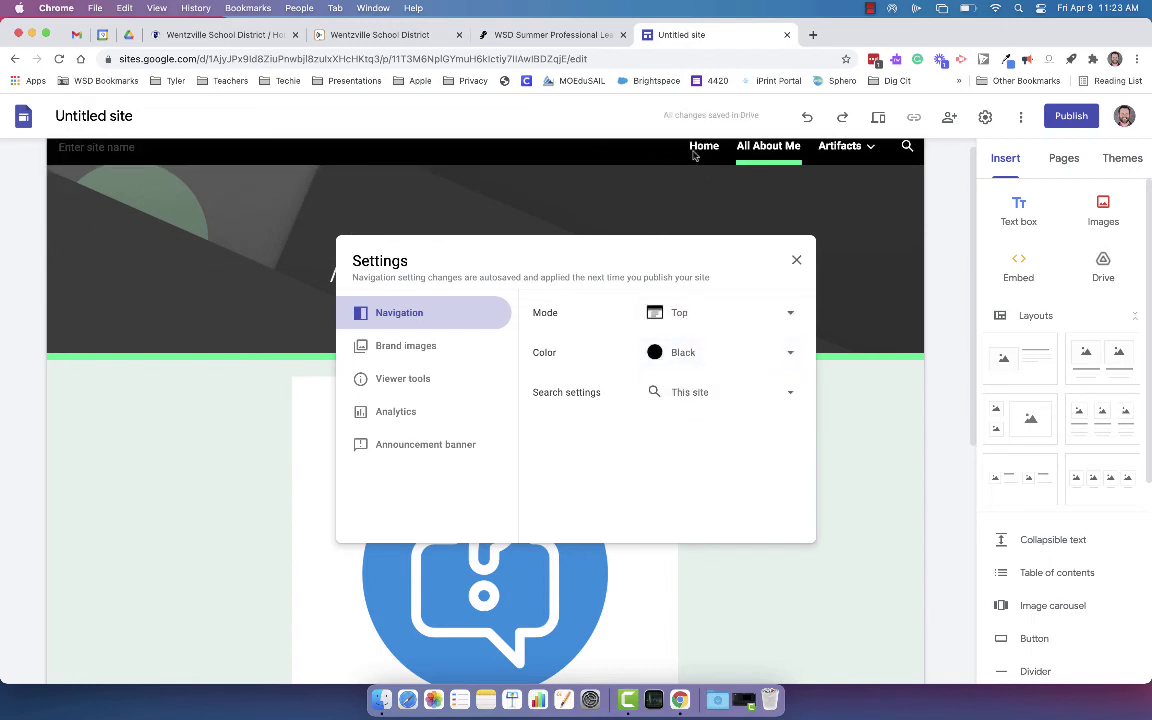
pyautogui.click(715, 318)
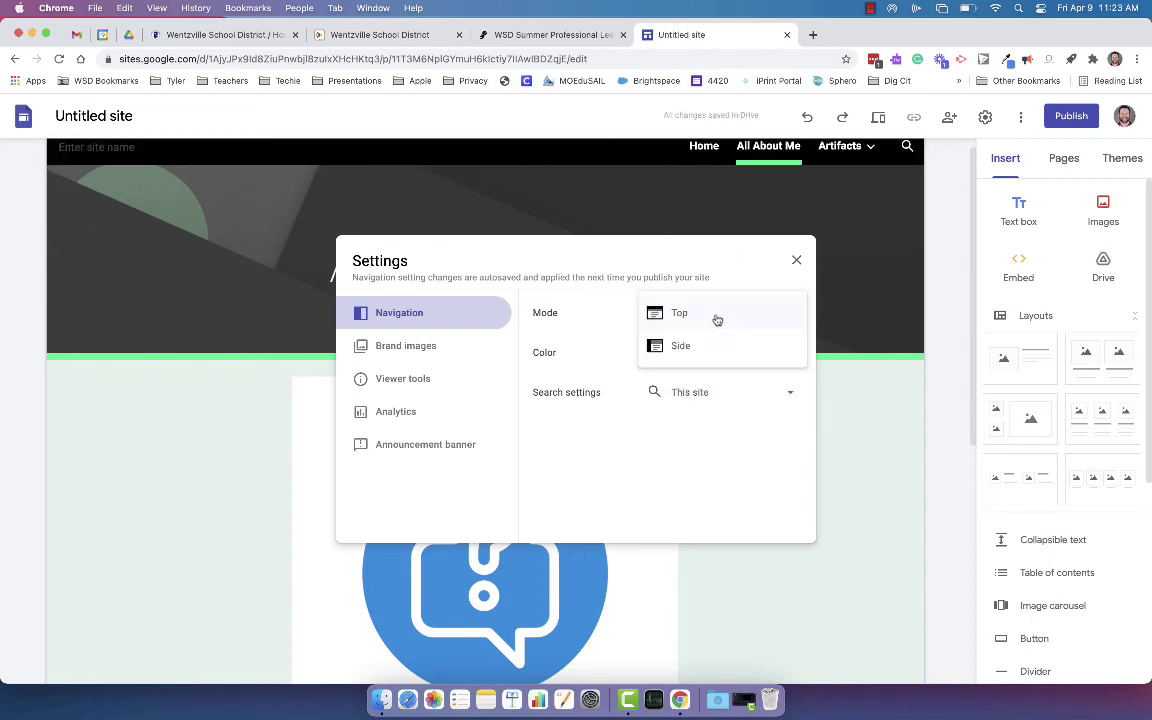
pyautogui.click(716, 398)
pyautogui.click(707, 349)
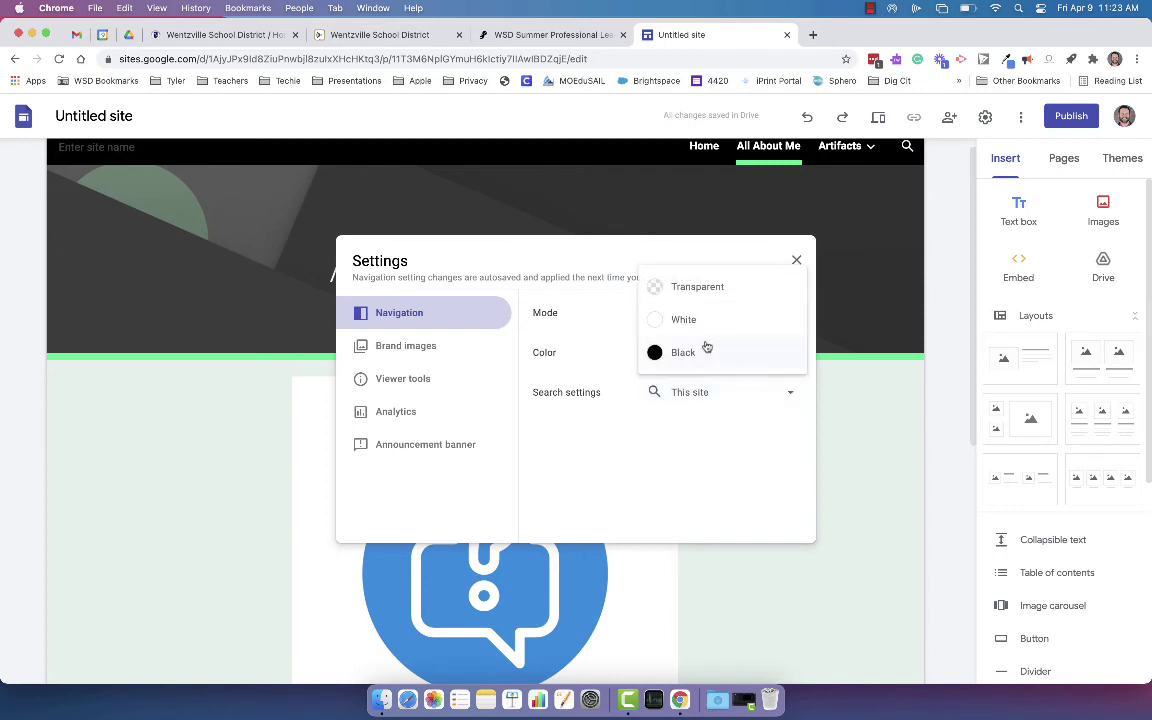
pyautogui.click(700, 287)
pyautogui.click(797, 260)
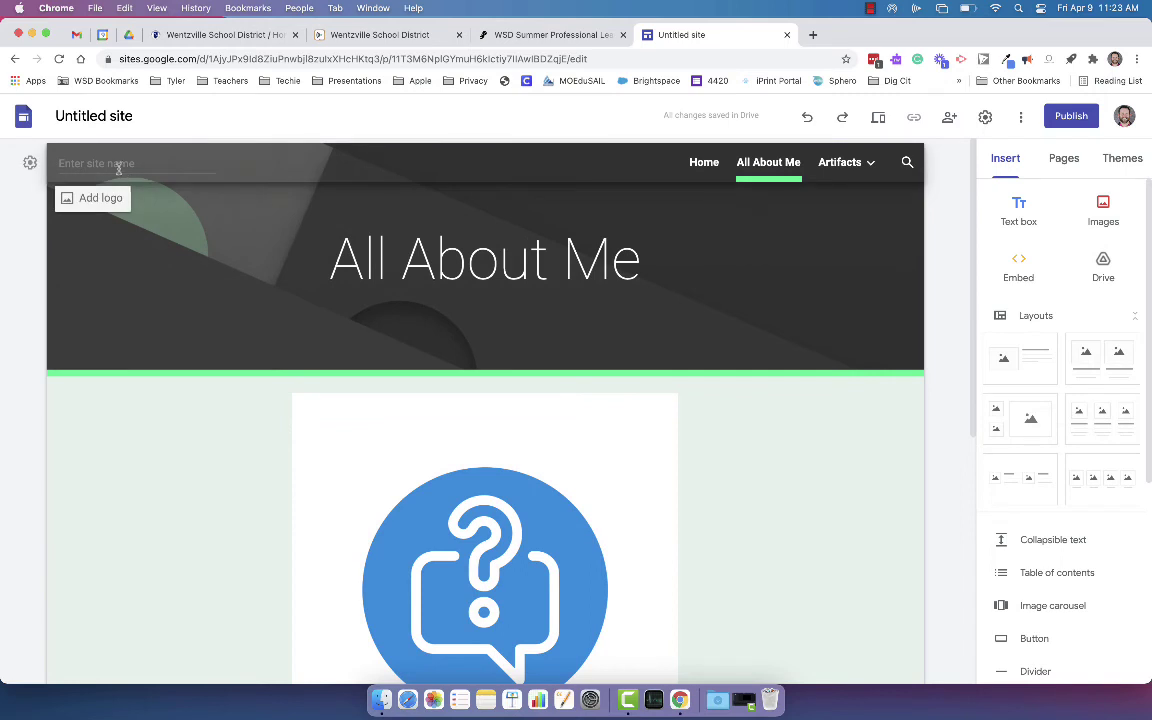
# Enter the owner's last name as the site name in the page header.
pyautogui.click(122, 163)
pyautogui.write('McCann')
pyautogui.click(144, 352)
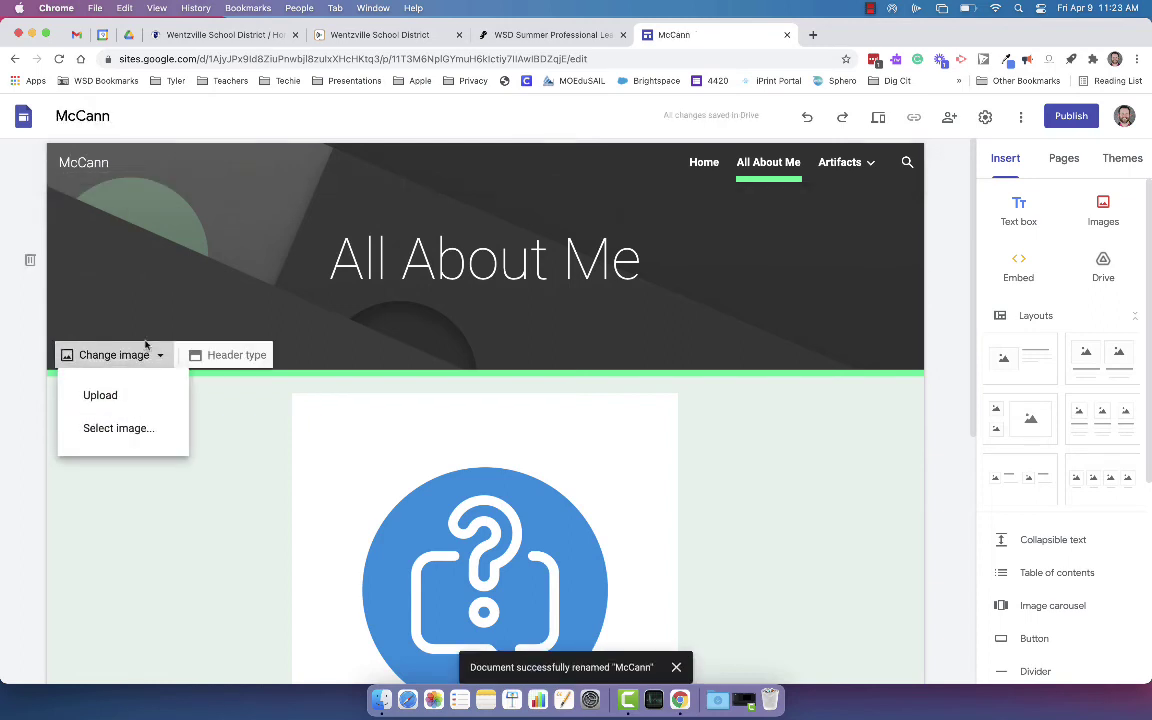
pyautogui.click(217, 508)
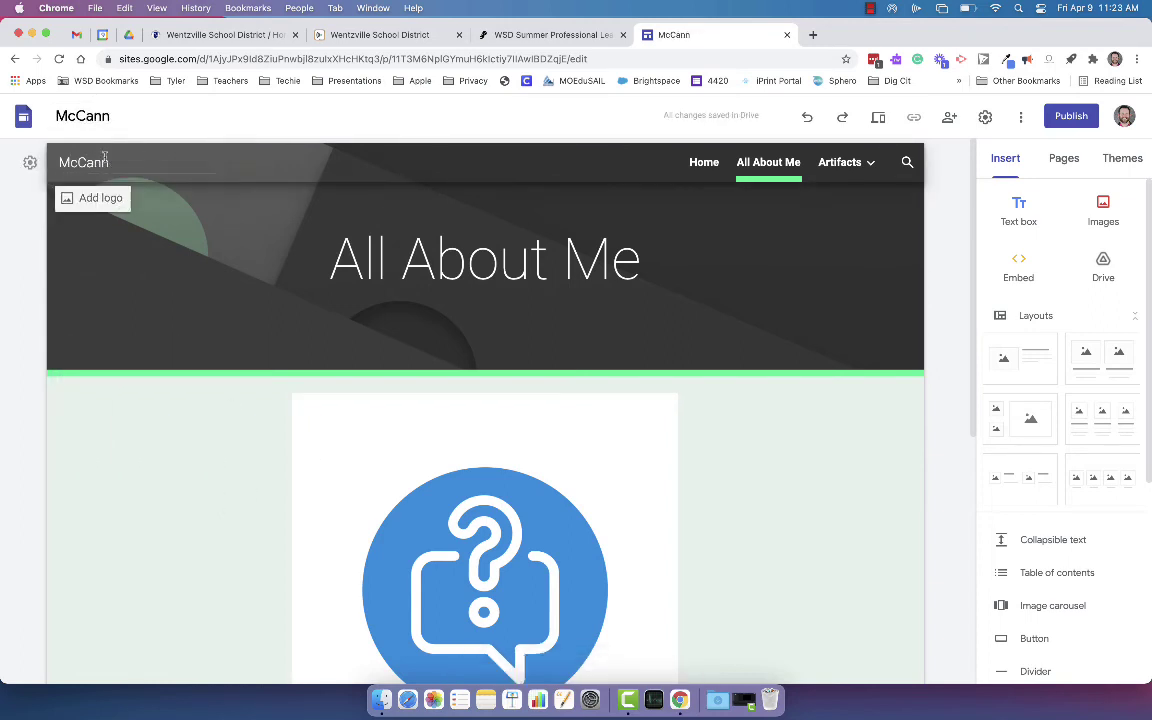
# Preview the site in the large-screen view, exit the preview and look over the All About Me page in the editor.
pyautogui.click(878, 118)
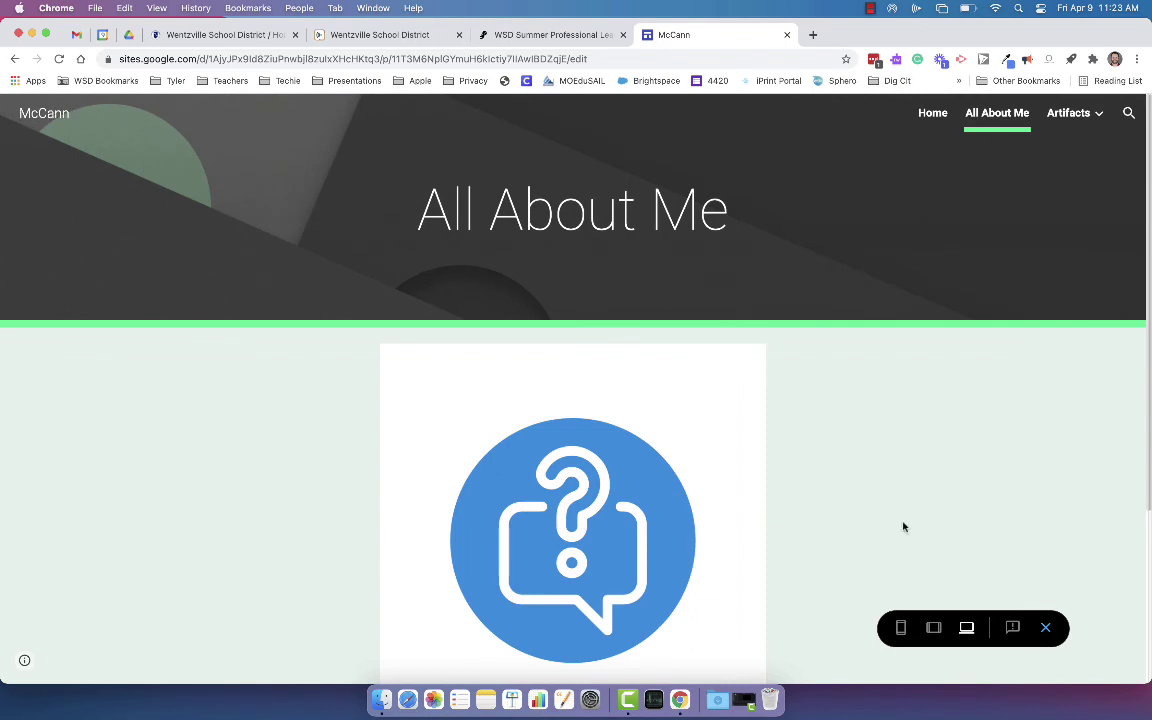
pyautogui.click(1046, 626)
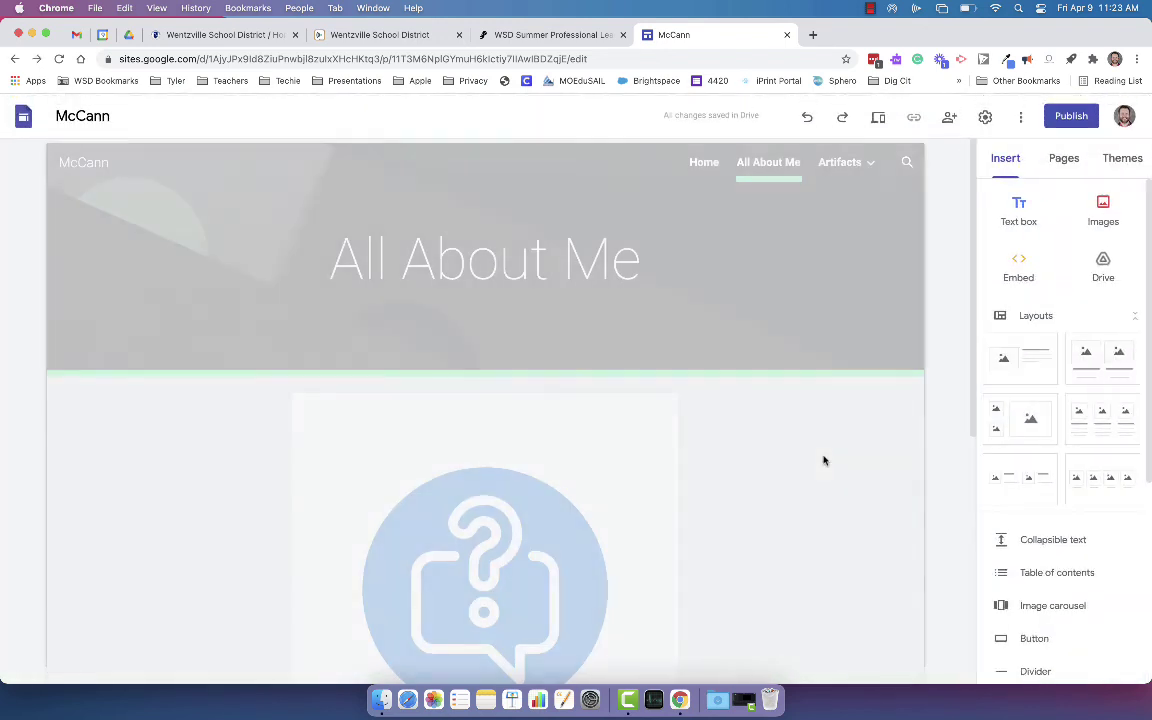
pyautogui.scroll(-3, 824, 460)
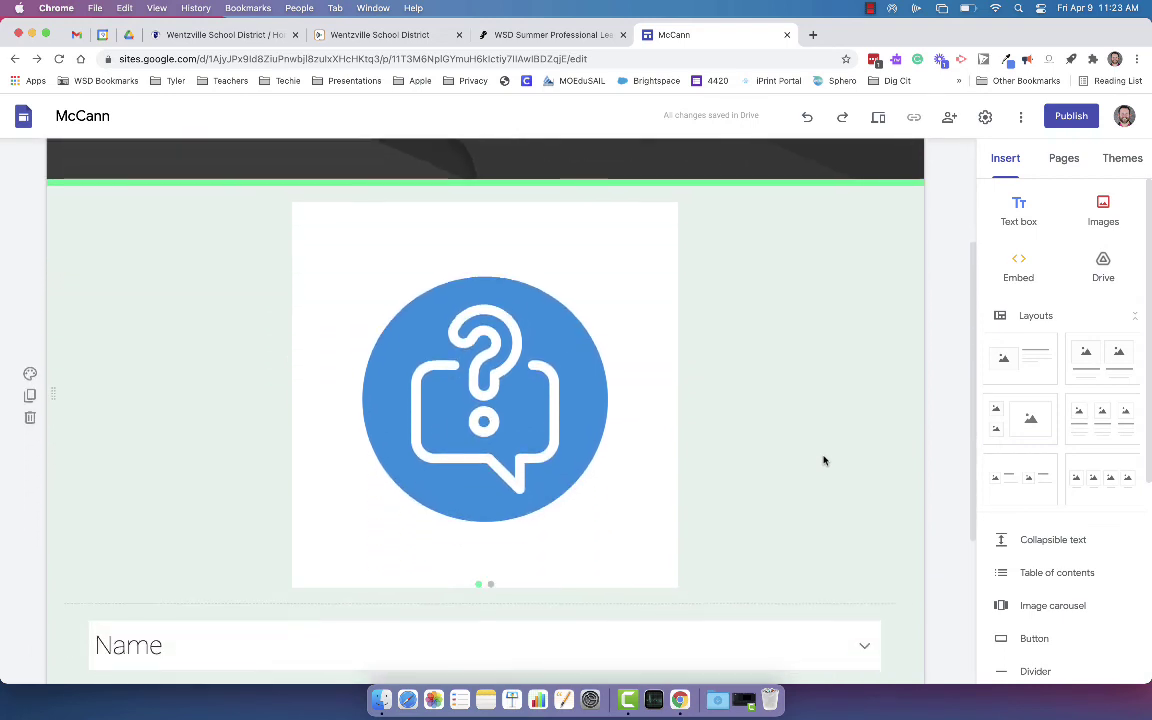
pyautogui.scroll(3, 824, 460)
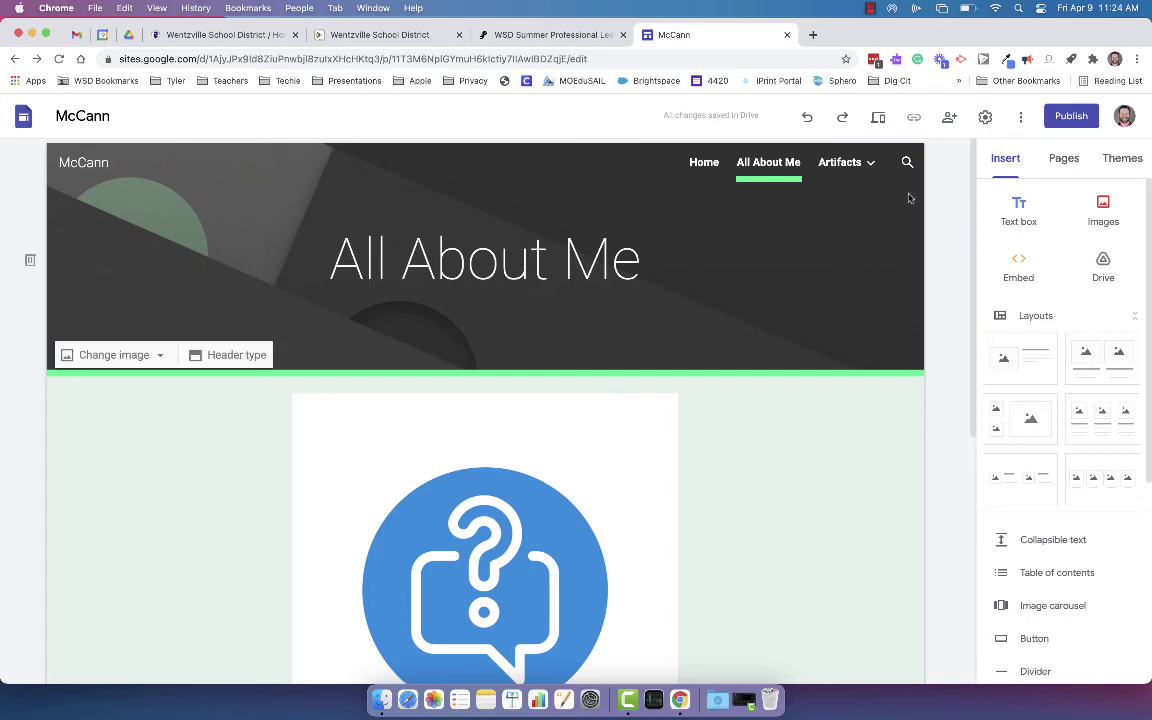
pyautogui.scroll(-1, 865, 316)
pyautogui.scroll(-3, 865, 316)
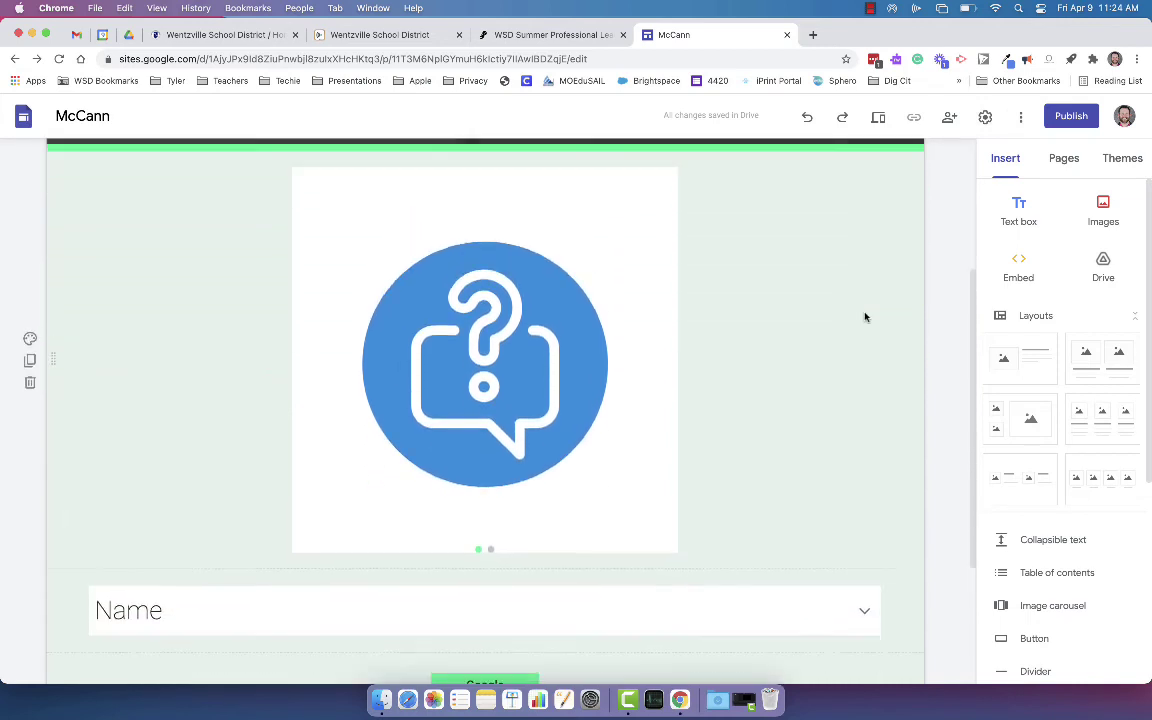
pyautogui.scroll(5, 864, 316)
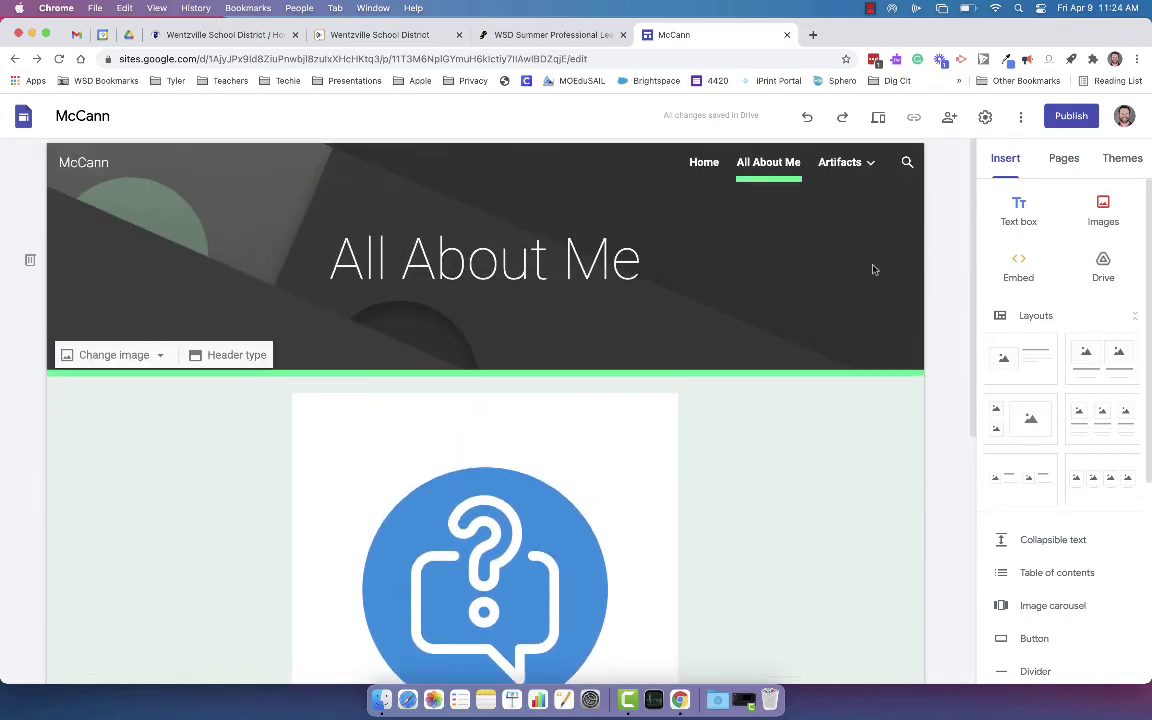
# Publish the site with the owner's last name as the web address, then view and select its published site link.
pyautogui.click(1071, 116)
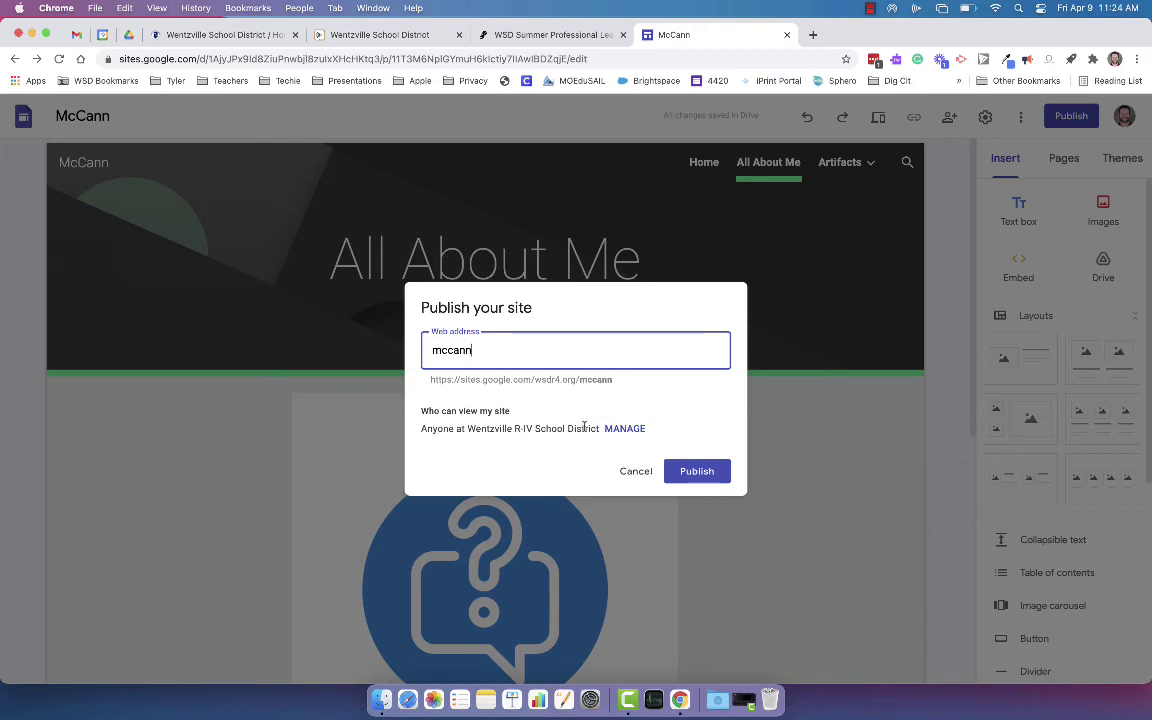
pyautogui.click(695, 472)
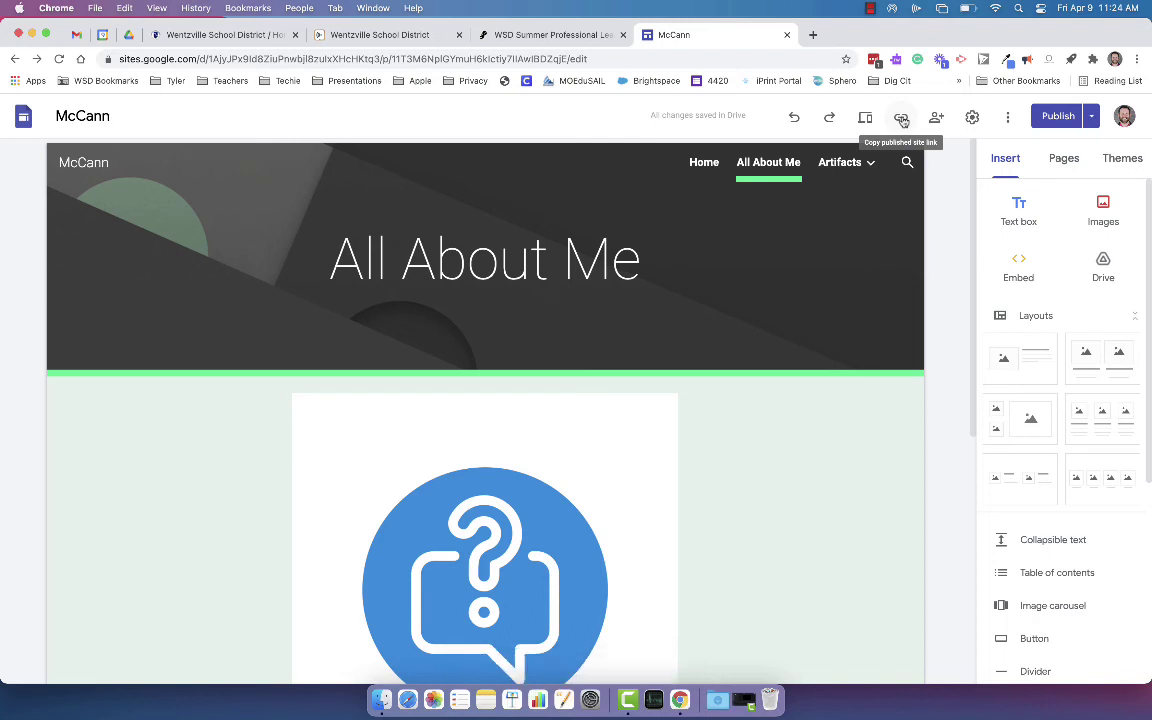
pyautogui.click(902, 120)
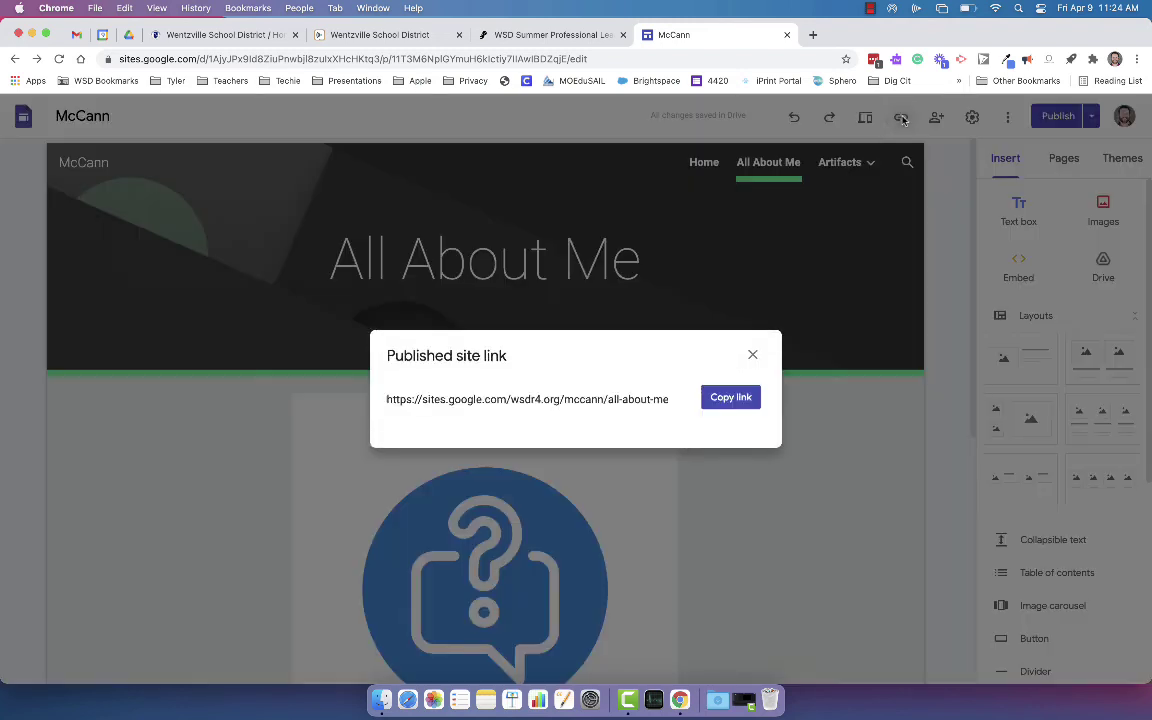
pyautogui.tripleClick(512, 405)
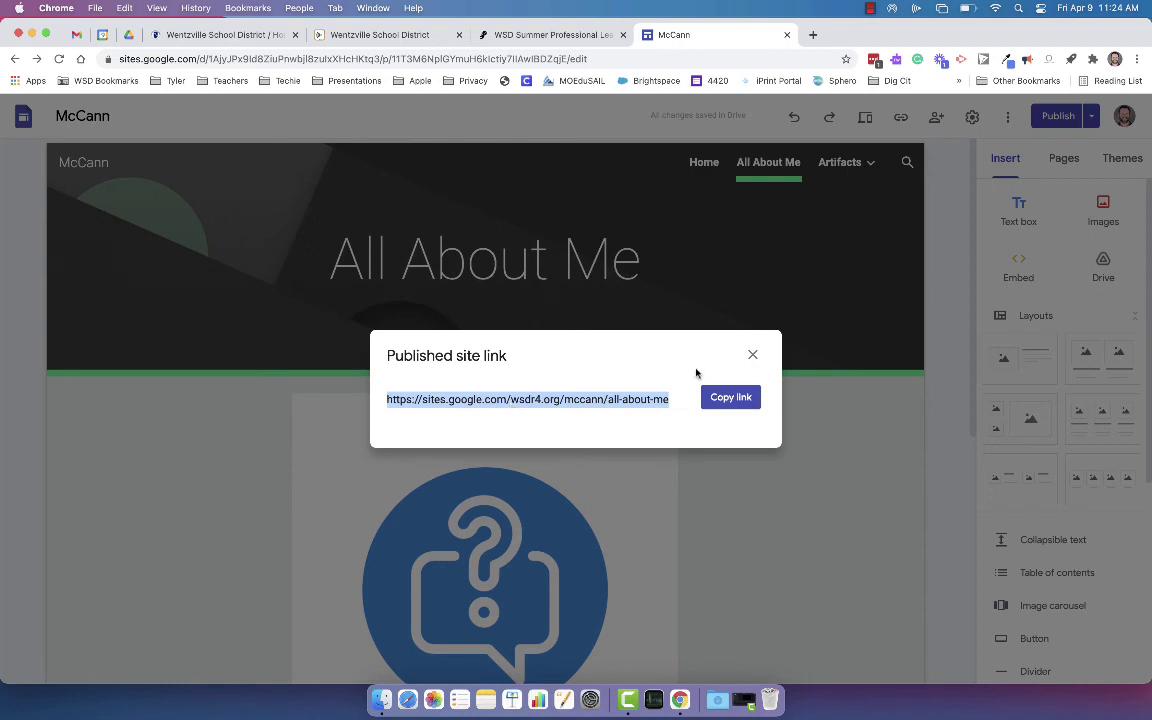
pyautogui.click(752, 355)
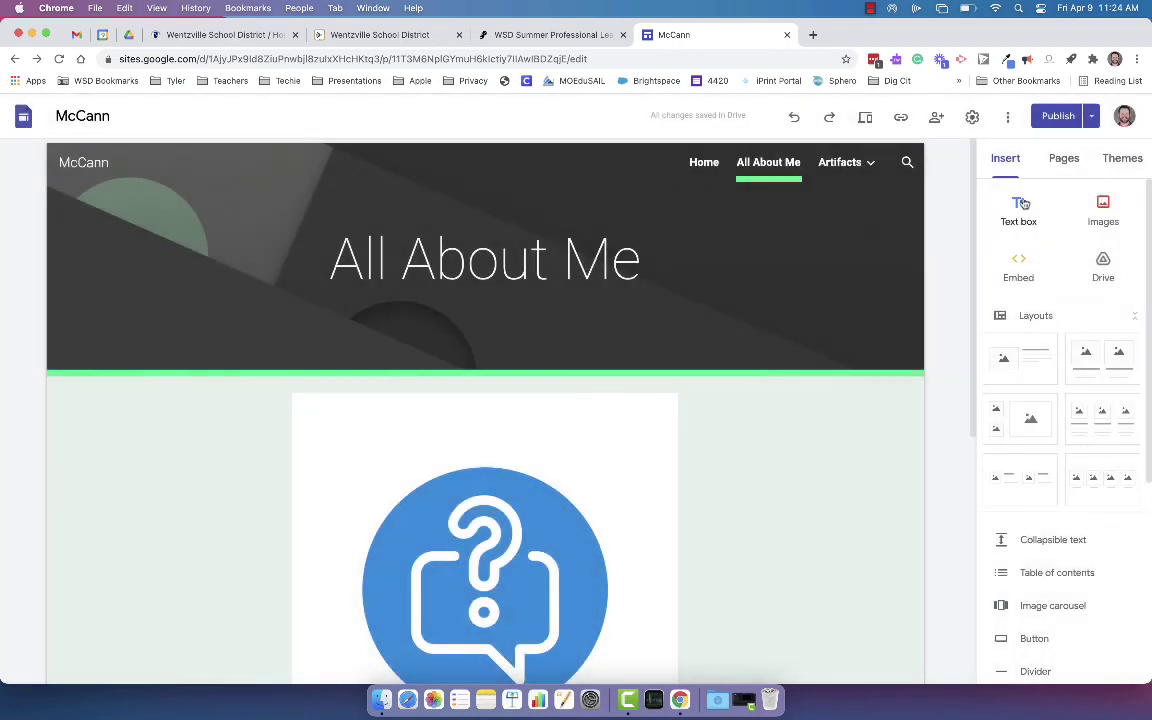
# Review the publishing options, unpublish the site and confirm taking it offline.
pyautogui.click(1094, 117)
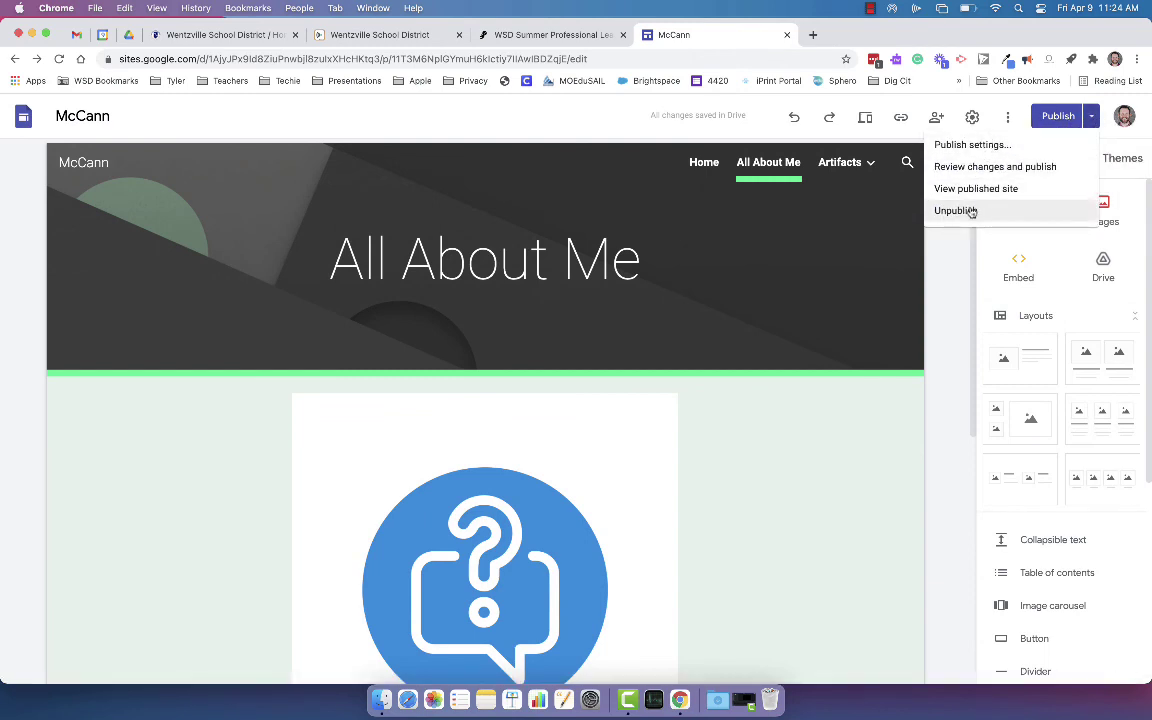
pyautogui.click(1093, 119)
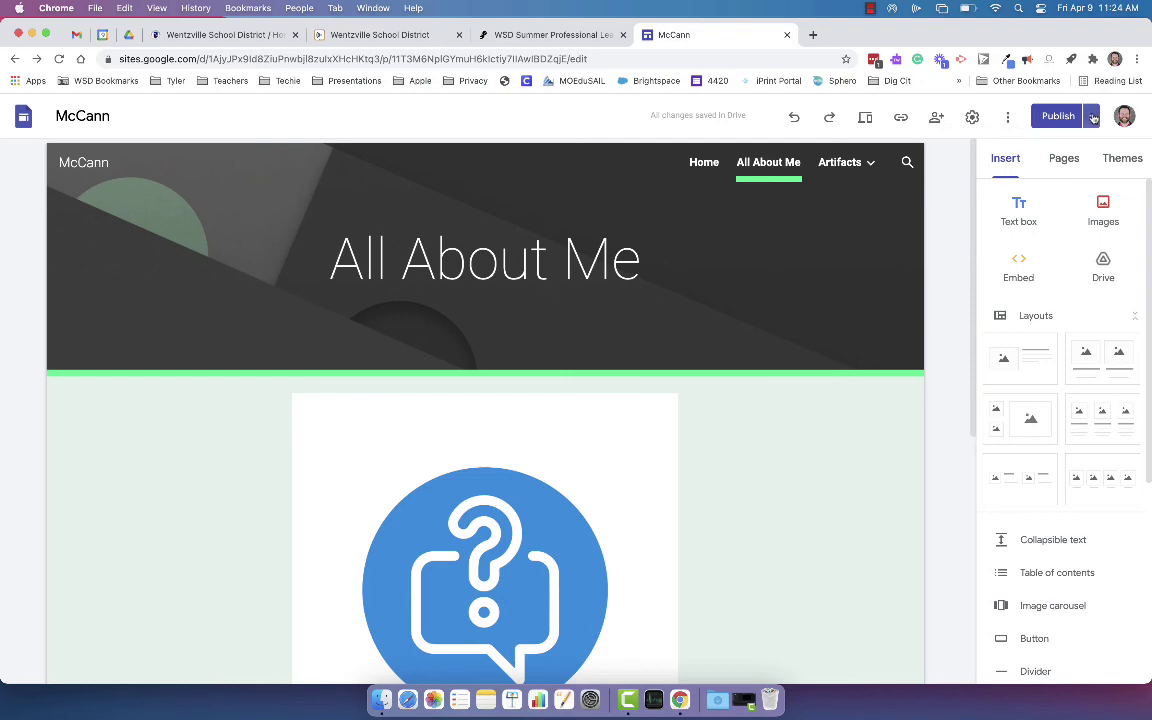
pyautogui.click(1093, 119)
pyautogui.click(1020, 209)
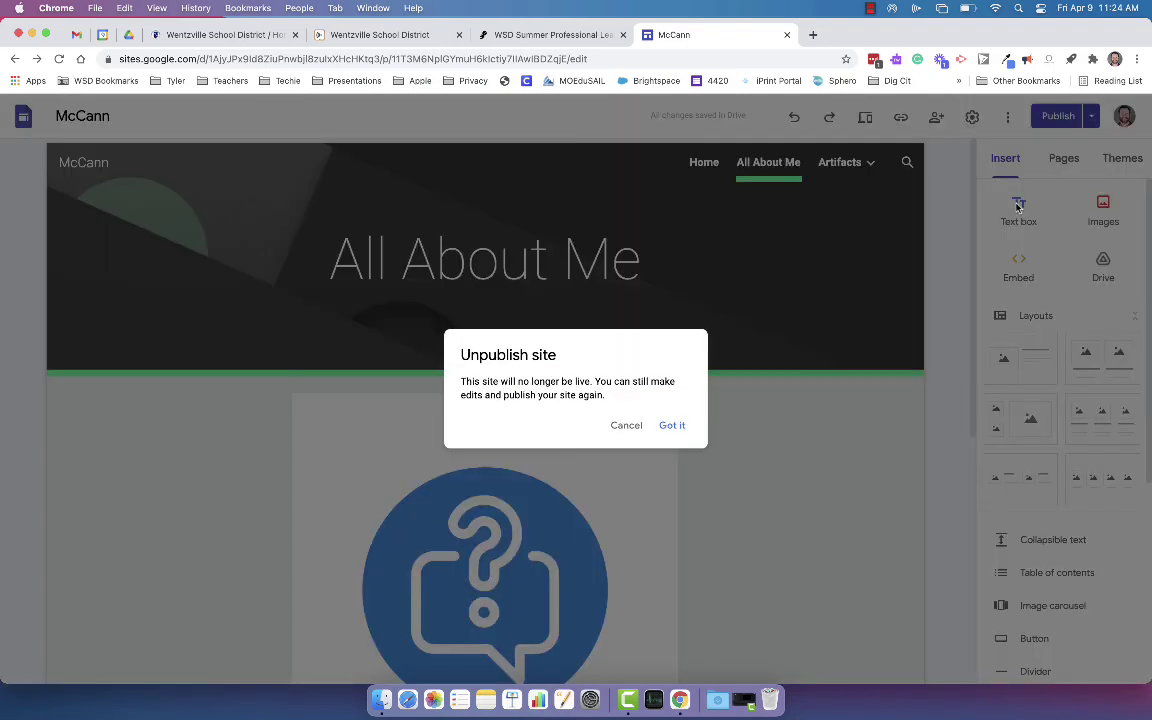
pyautogui.click(673, 427)
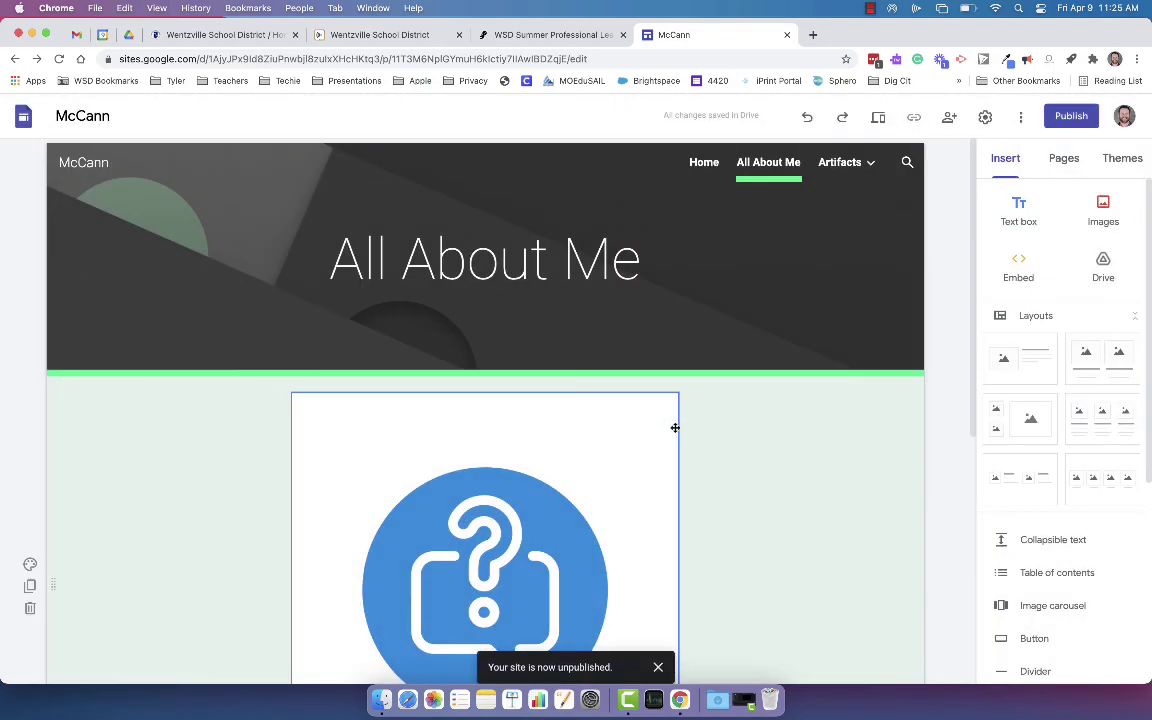